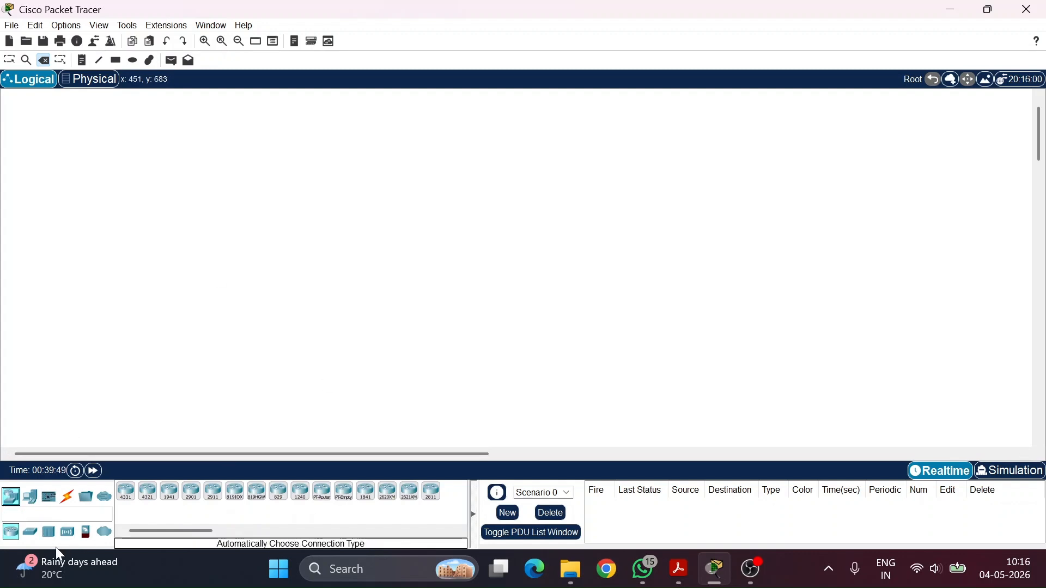
# Place two 3560-24PS multilayer switches side by side in the logical workspace
pyautogui.click(30, 531)
pyautogui.click(193, 505)
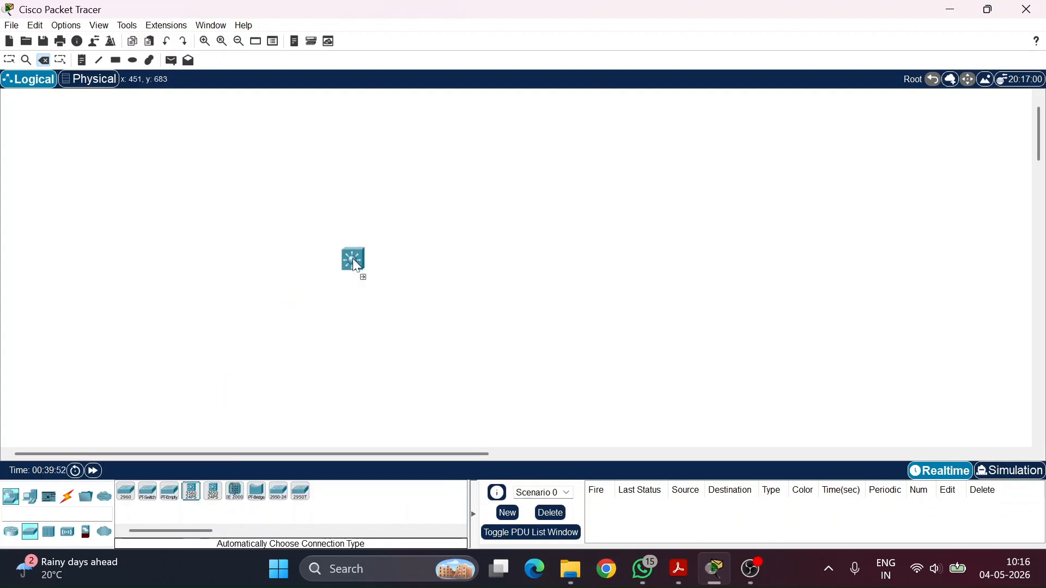
pyautogui.click(387, 227)
pyautogui.click(192, 502)
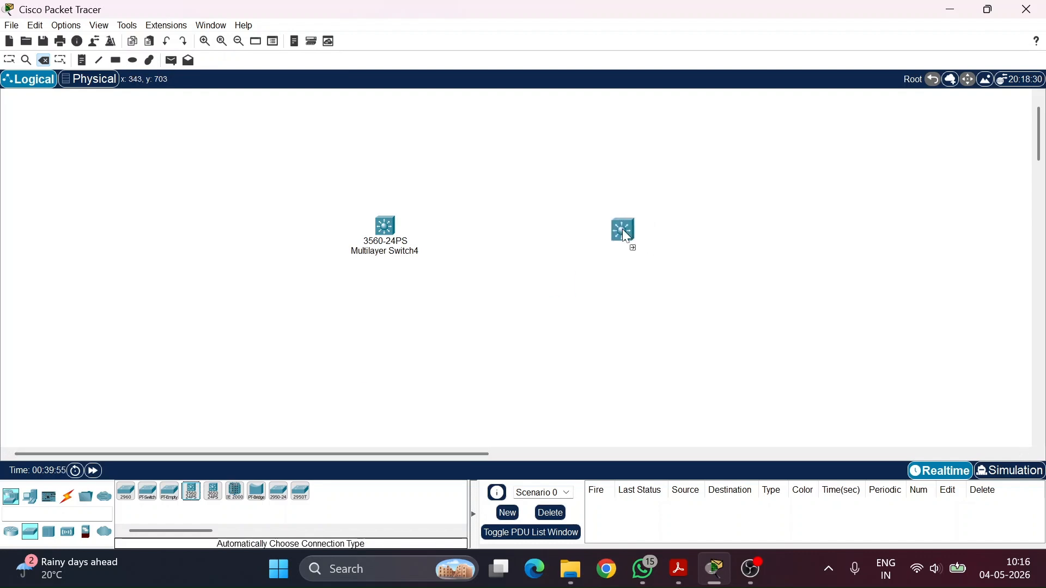
pyautogui.click(622, 228)
# Place four PCs in a row below the switches, two beneath each switch
pyautogui.click(30, 496)
pyautogui.click(126, 491)
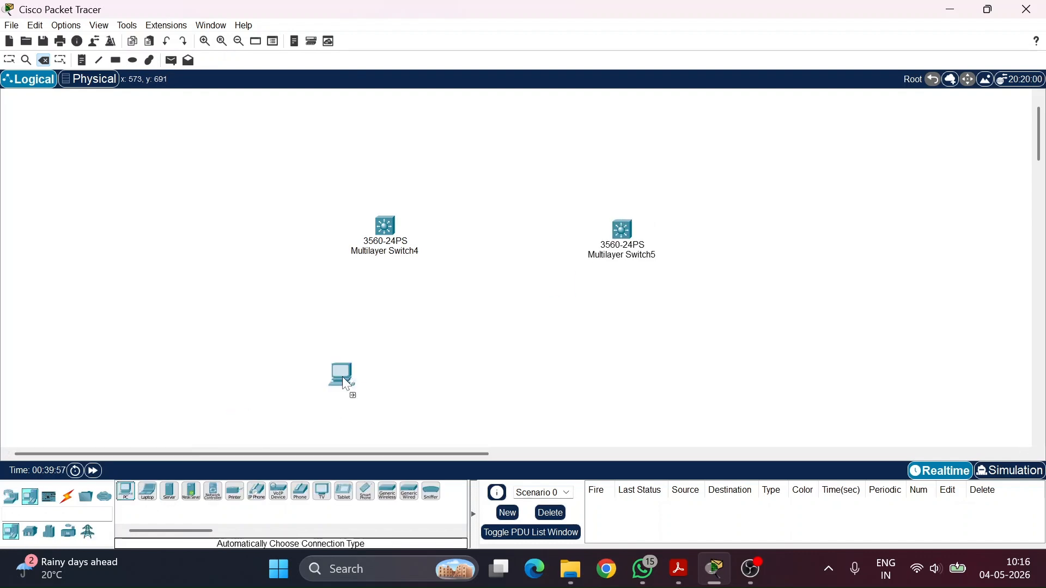
pyautogui.click(319, 375)
pyautogui.click(126, 492)
pyautogui.click(430, 381)
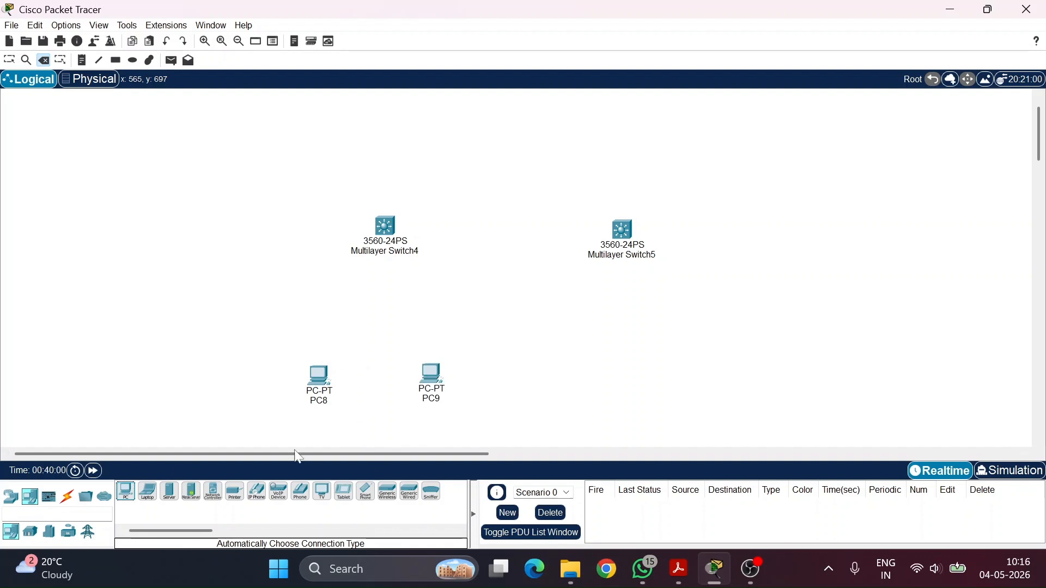
pyautogui.click(125, 492)
pyautogui.click(589, 373)
pyautogui.click(126, 492)
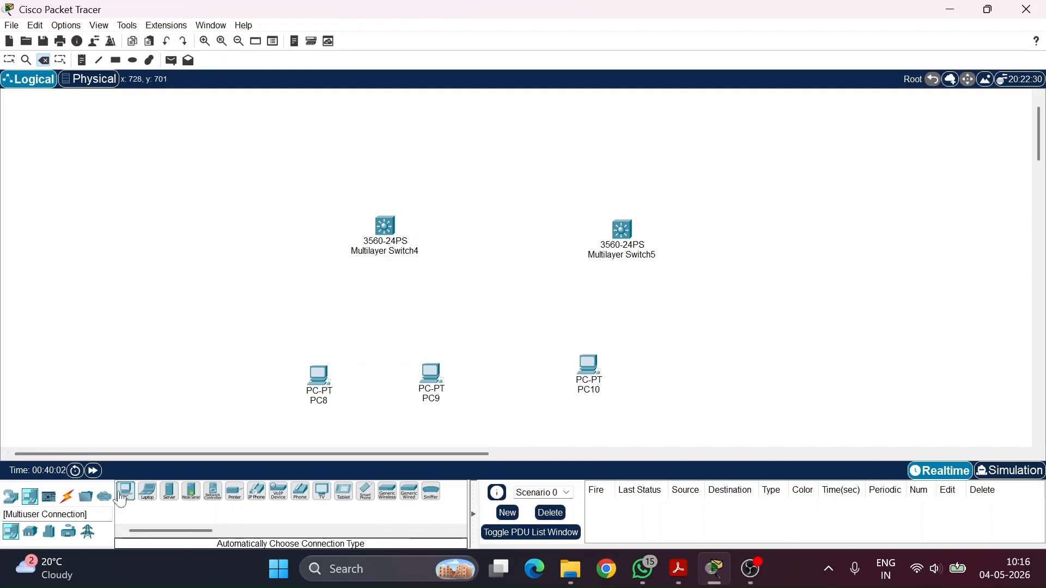
pyautogui.click(712, 374)
# Connect the two multilayer switches with a copper cross-over cable, using FastEthernet0/1 on both ends
pyautogui.click(67, 497)
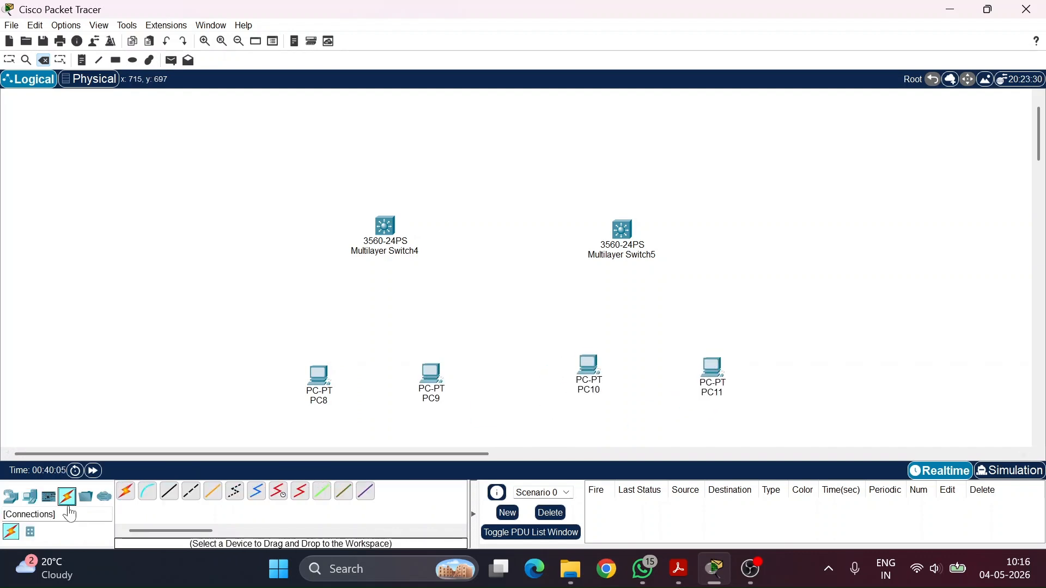
pyautogui.click(190, 492)
pyautogui.click(388, 229)
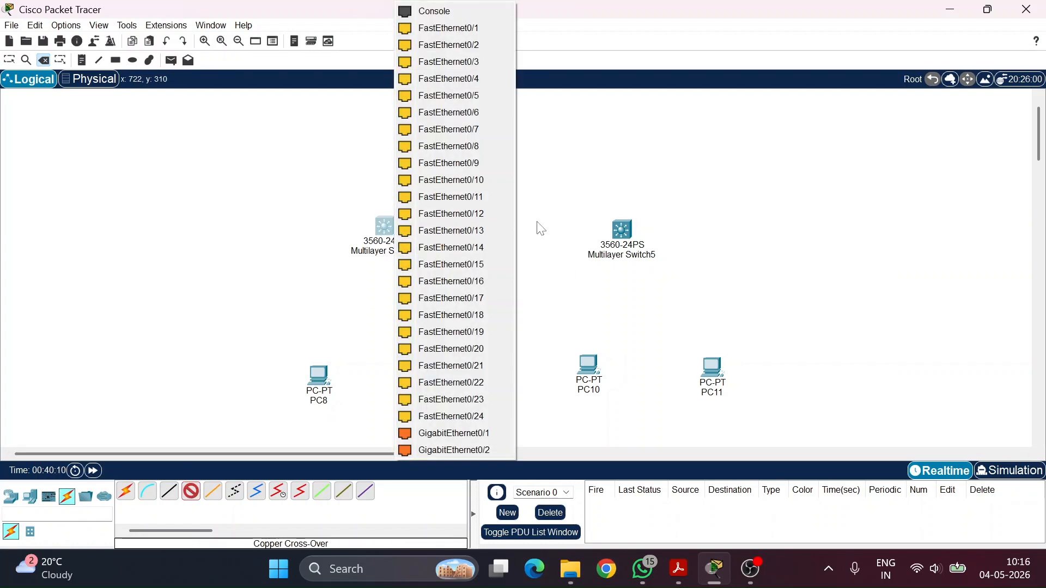
pyautogui.click(440, 27)
pyautogui.click(620, 231)
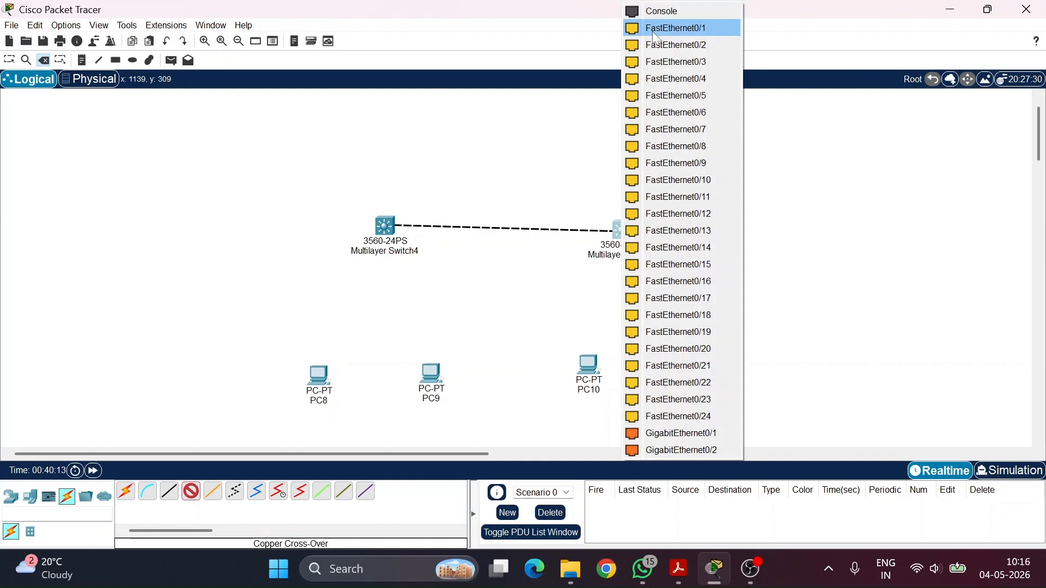
pyautogui.click(651, 28)
# Cable Multilayer Switch4 to PC8 and PC9 using the automatically chosen connection type
pyautogui.click(125, 491)
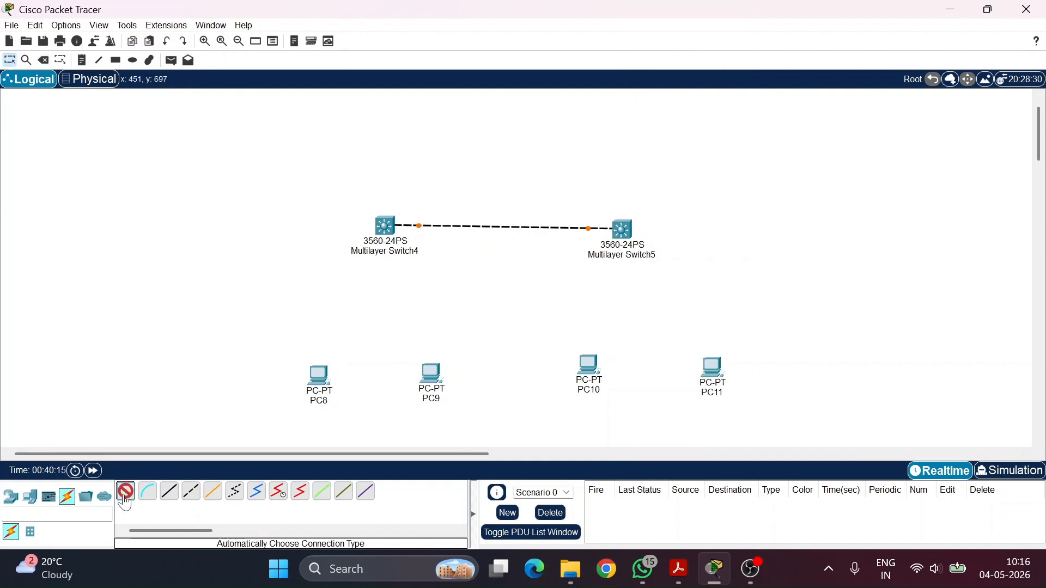
pyautogui.click(388, 228)
pyautogui.click(318, 384)
pyautogui.click(132, 494)
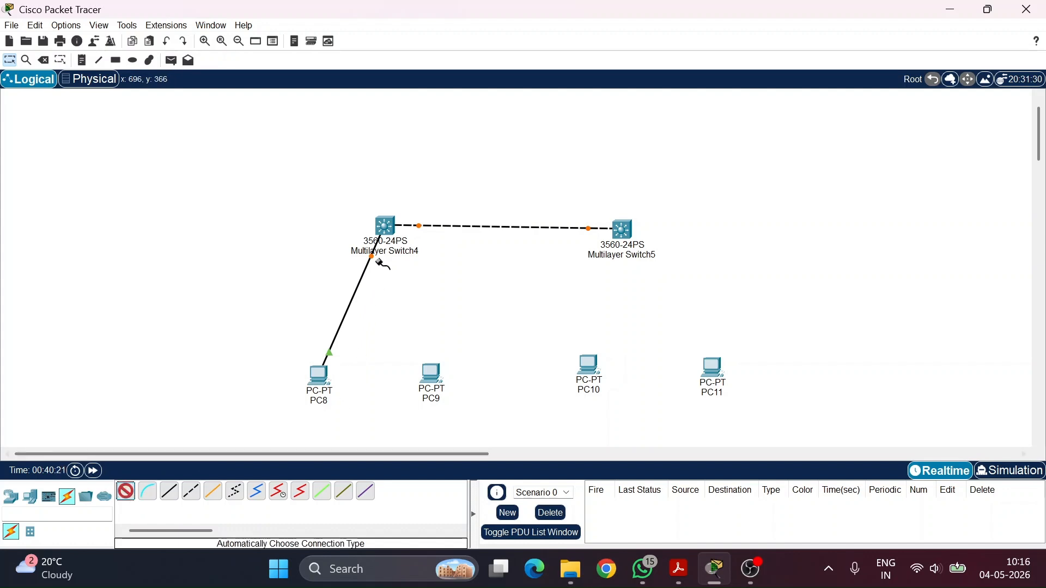
pyautogui.click(385, 227)
pyautogui.click(429, 374)
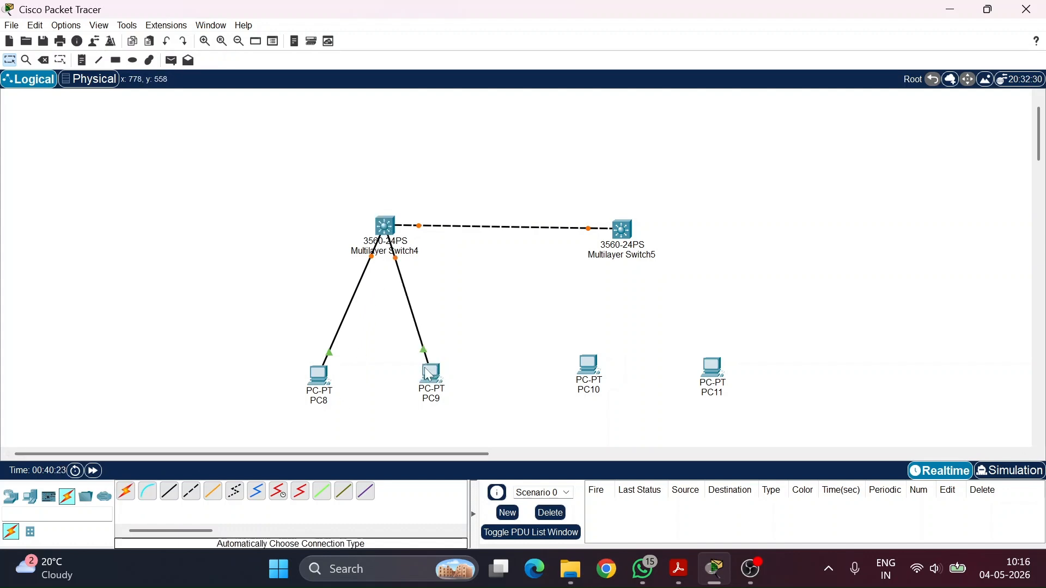
# Cable Multilayer Switch5 to PC10 and PC11 using the automatically chosen connection type
pyautogui.click(126, 492)
pyautogui.click(622, 230)
pyautogui.click(589, 363)
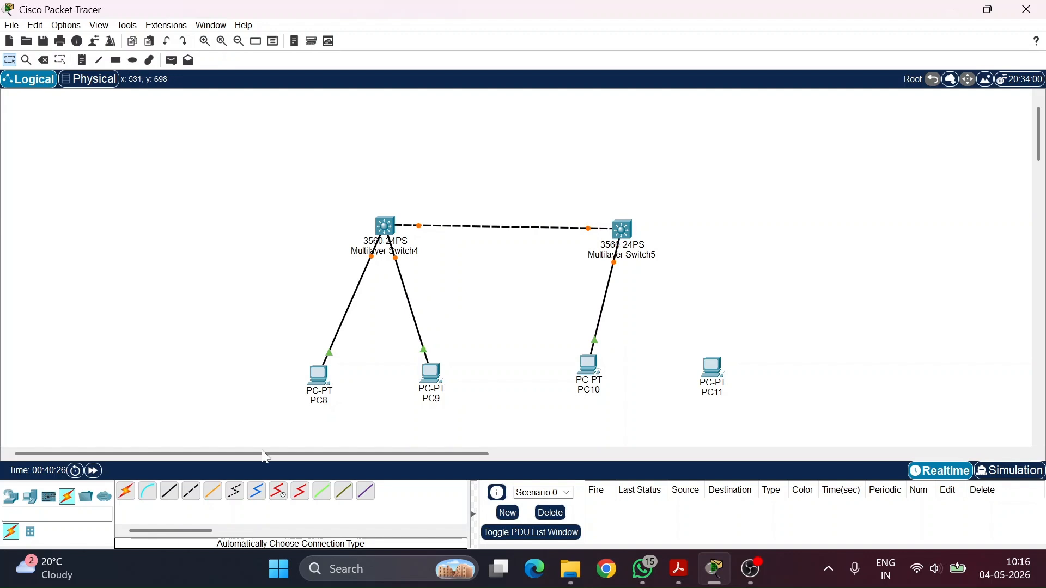
pyautogui.click(622, 229)
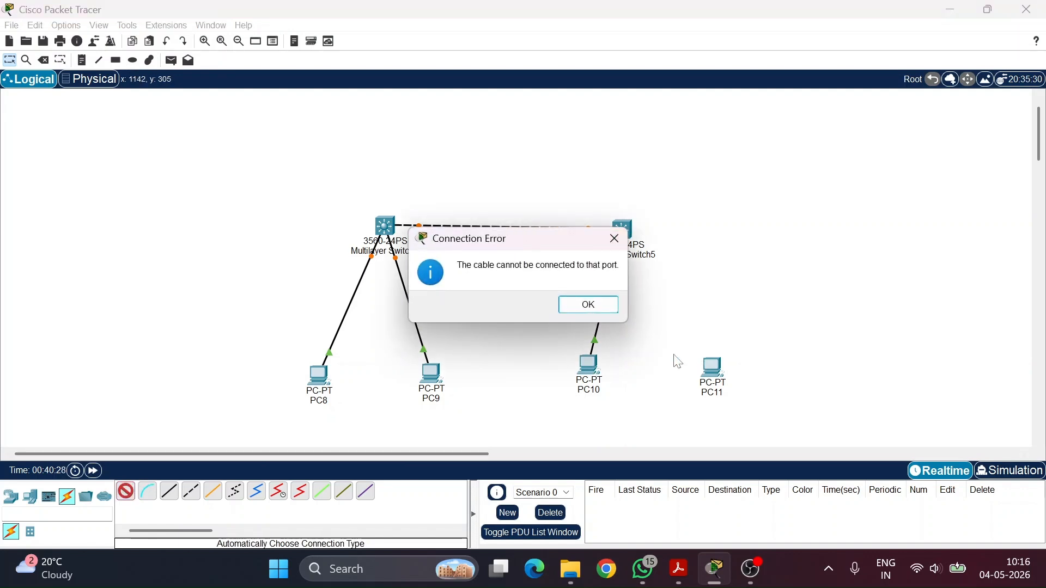
pyautogui.click(589, 303)
pyautogui.click(710, 366)
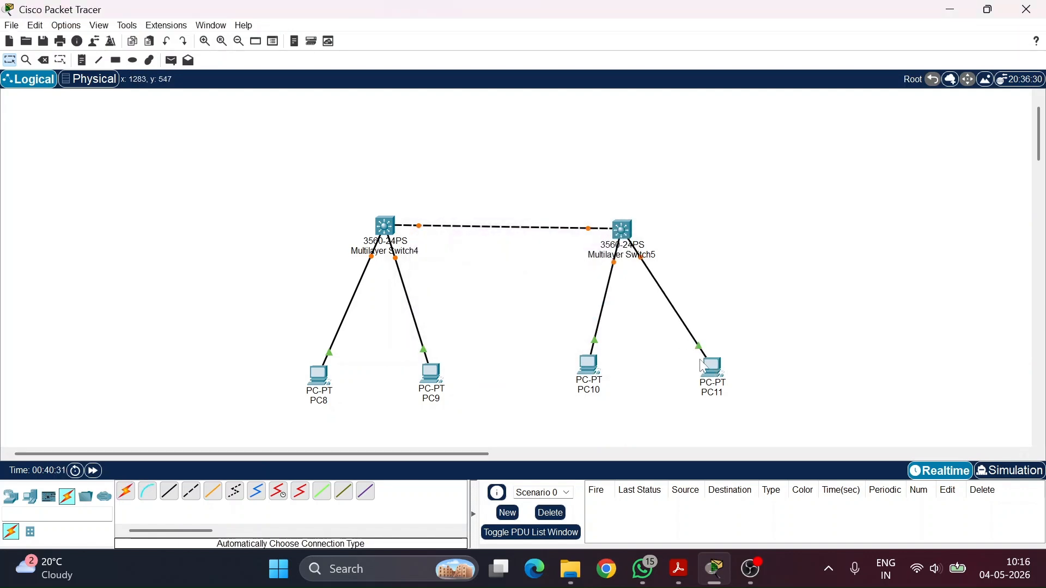
pyautogui.click(712, 367)
pyautogui.click(847, 114)
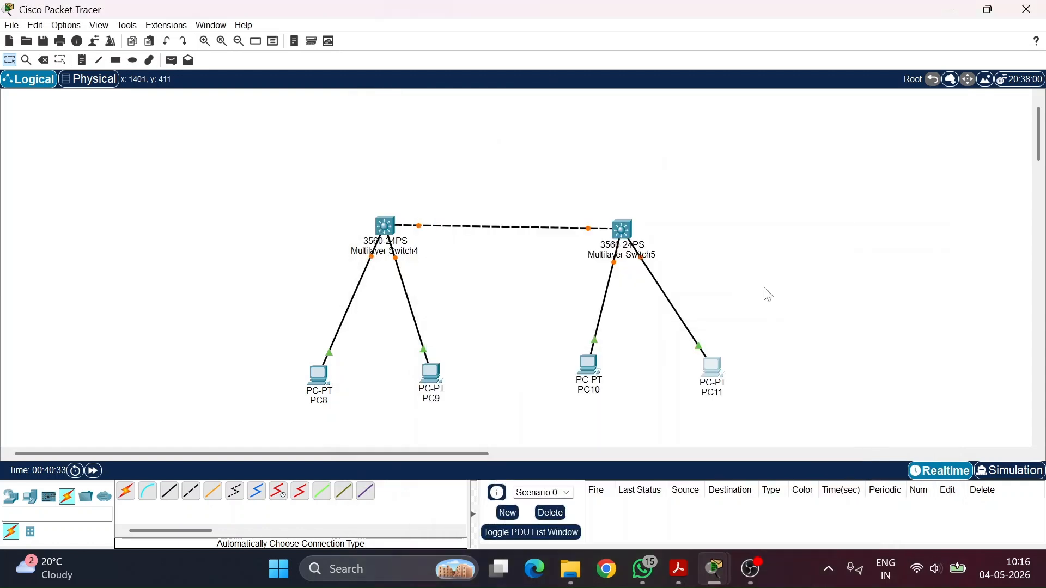
pyautogui.moveTo(725, 378); pyautogui.dragTo(723, 372)
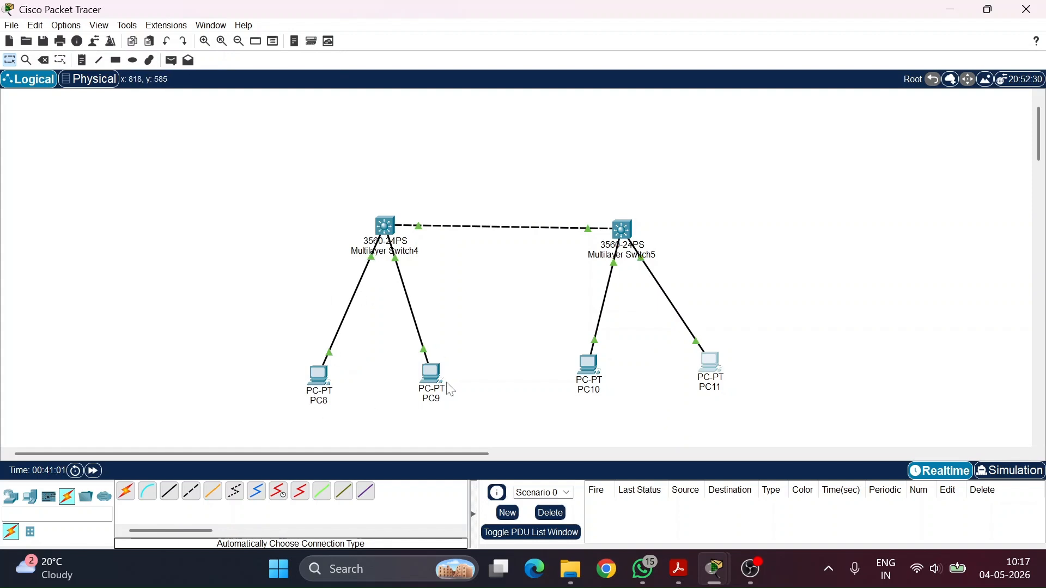
pyautogui.moveTo(385, 225); pyautogui.dragTo(386, 222)
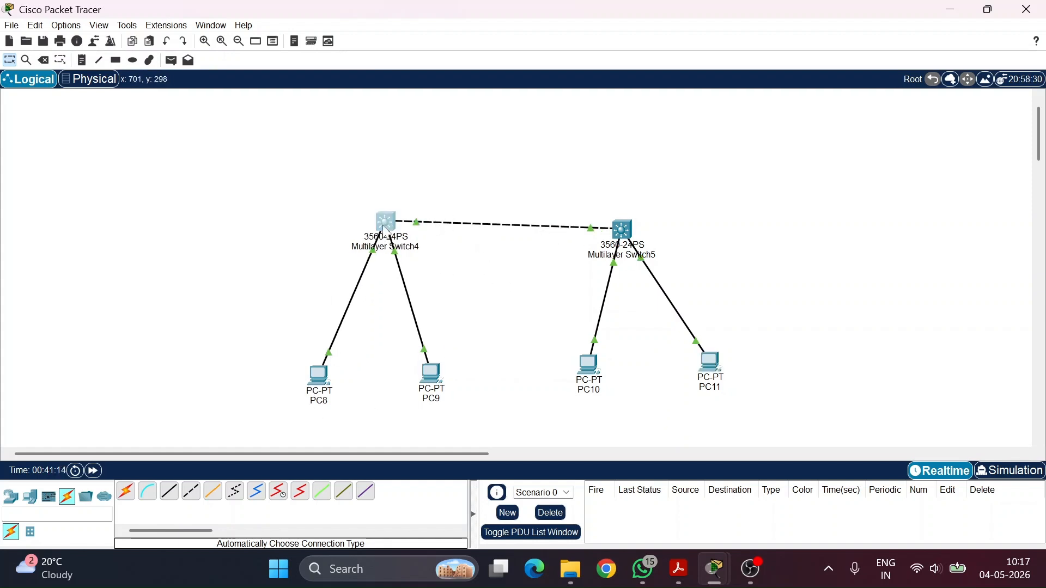
# Open the command line of Multilayer Switch4 and answer no to the initial configuration dialog
pyautogui.click(387, 234)
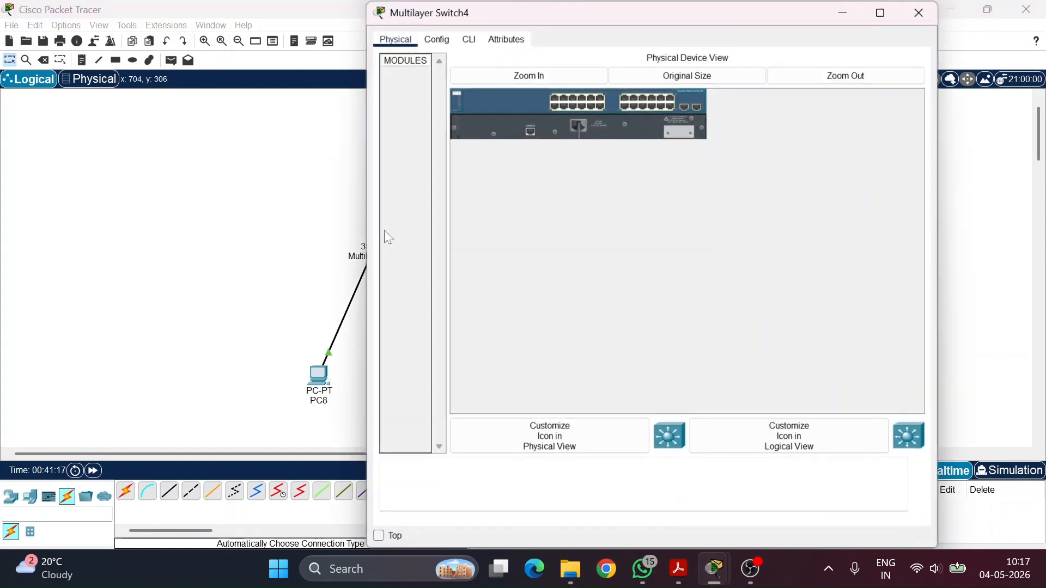
pyautogui.click(469, 40)
pyautogui.press('Return')
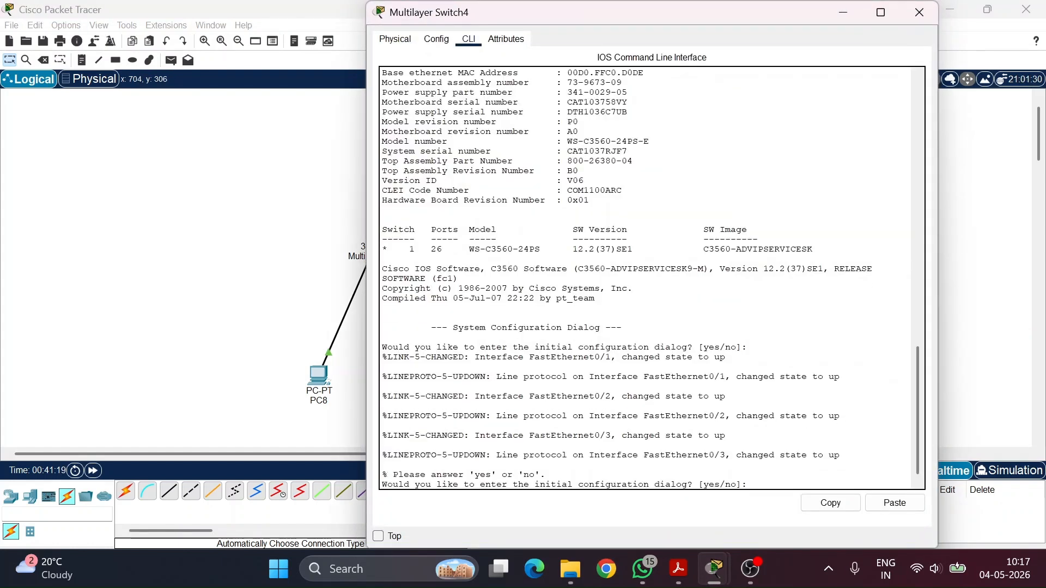
pyautogui.write('no')
pyautogui.press('Return')
pyautogui.press('Return')
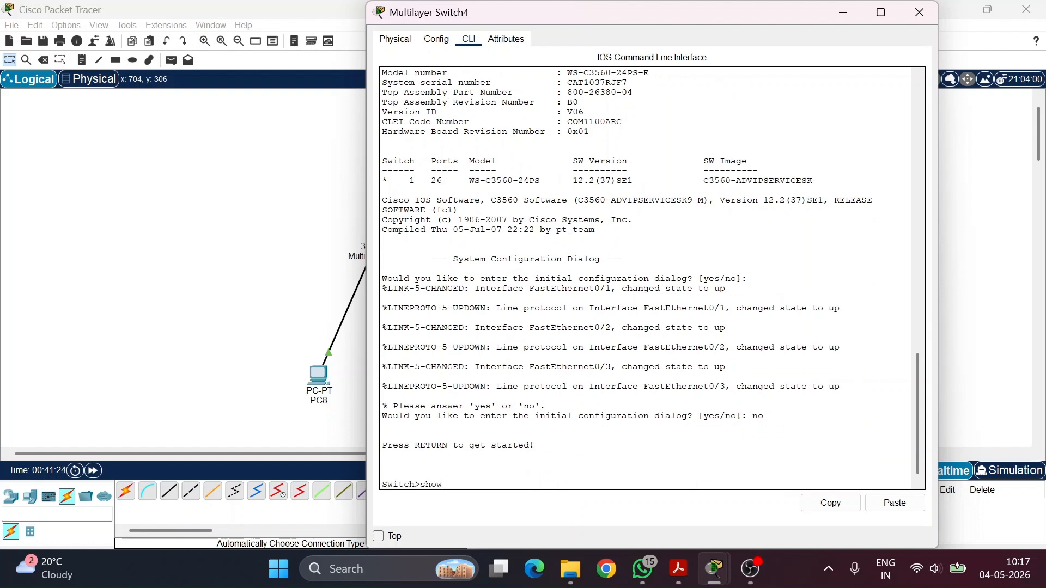
# Run show vlan brief on the switch and examine which ports belong to the default VLAN
pyautogui.write('show vlan brief')
pyautogui.press('Return')
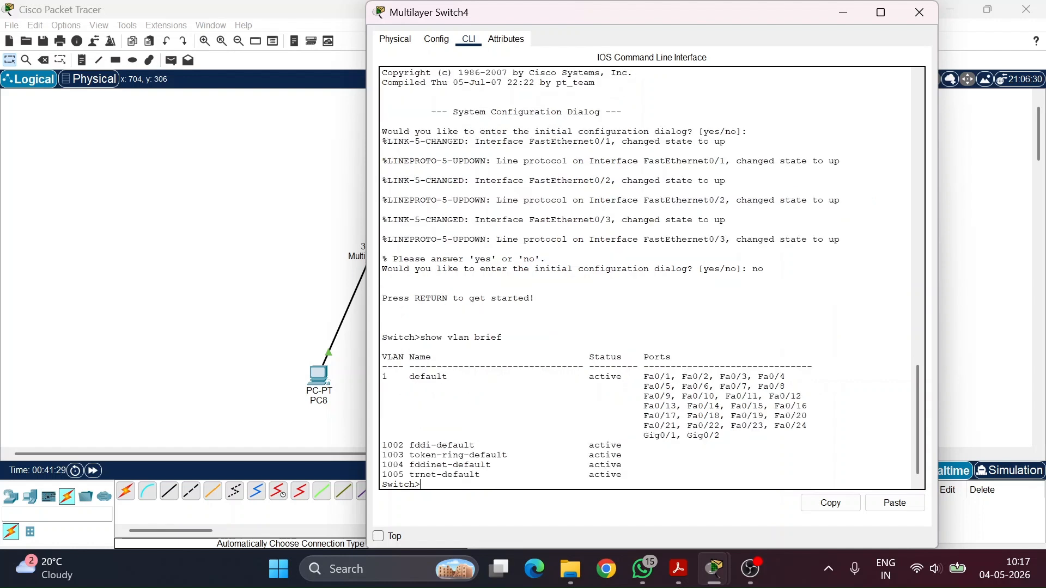
pyautogui.moveTo(642, 396); pyautogui.dragTo(645, 465)
pyautogui.click(645, 465)
pyautogui.moveTo(813, 367); pyautogui.dragTo(642, 485)
pyautogui.click(642, 485)
# Check the switch for trunk ports with show interface trunk
pyautogui.write('show interfa')
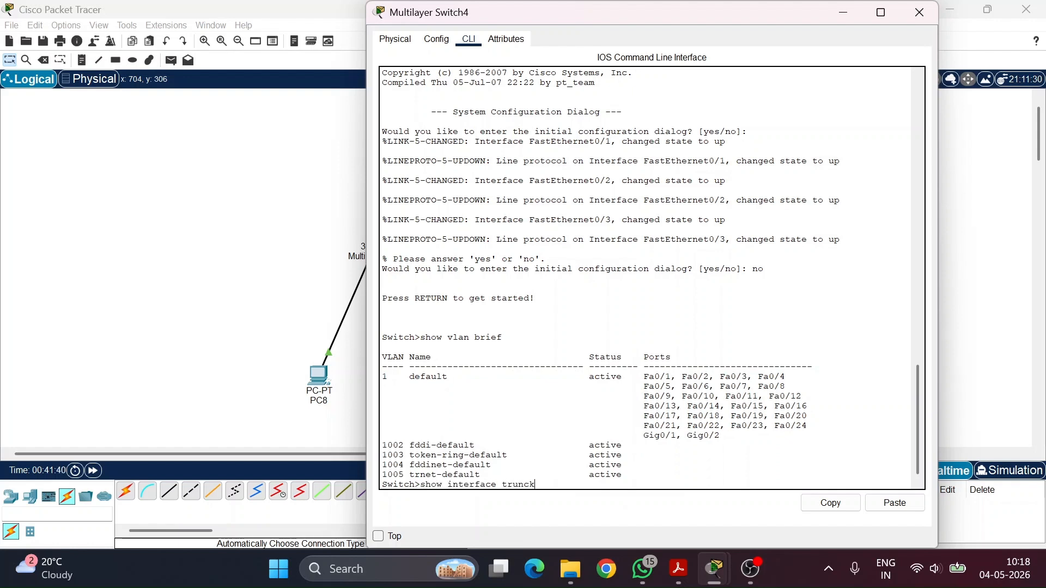
pyautogui.write('ce trunck')
pyautogui.press('BackSpace')
pyautogui.press('BackSpace')
pyautogui.write('nk')
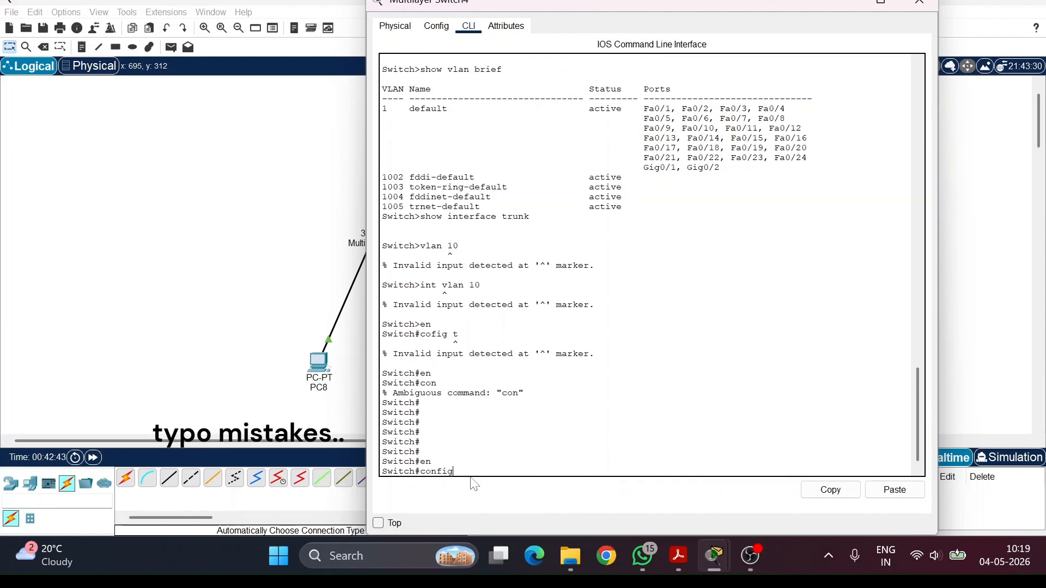
# Enter global configuration mode with config t and create VLAN 10 with the name VLAN10
pyautogui.write('t')
pyautogui.press('Return')
pyautogui.write('vlan ')
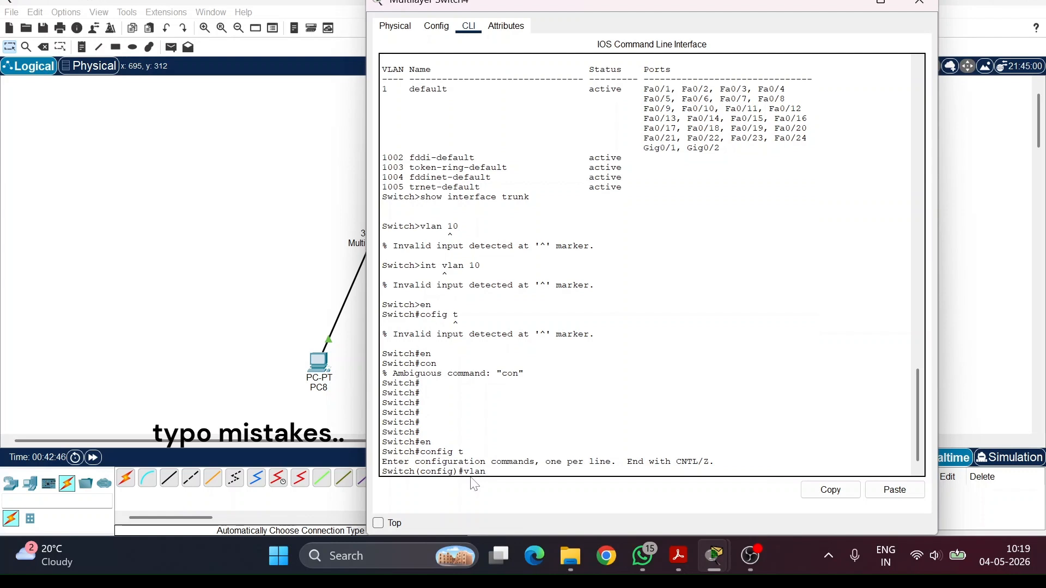
pyautogui.write('10')
pyautogui.press('Return')
pyautogui.write('na')
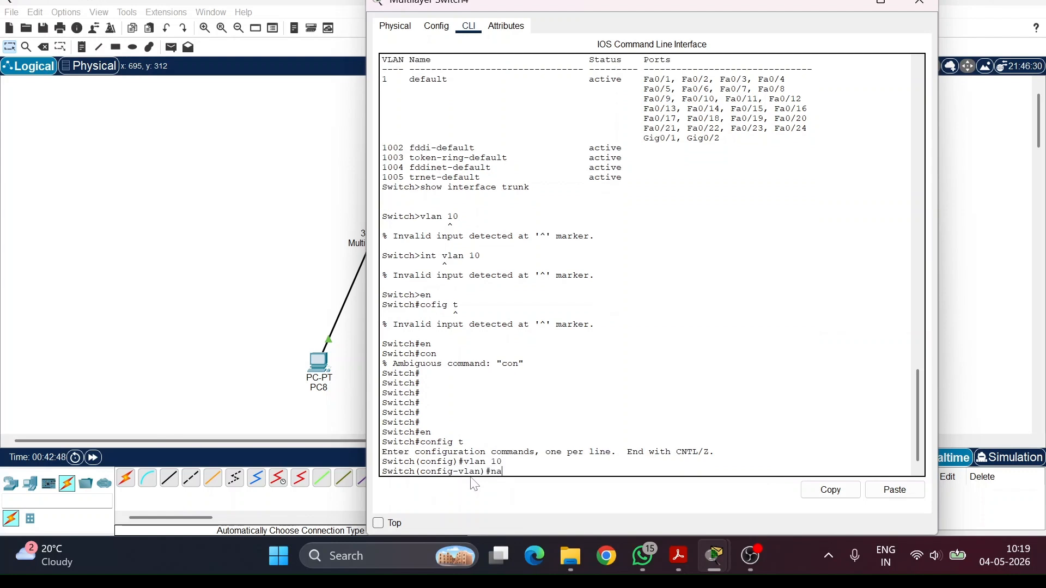
pyautogui.write('me VALN')
pyautogui.press('BackSpace')
pyautogui.write('10')
pyautogui.press('Return')
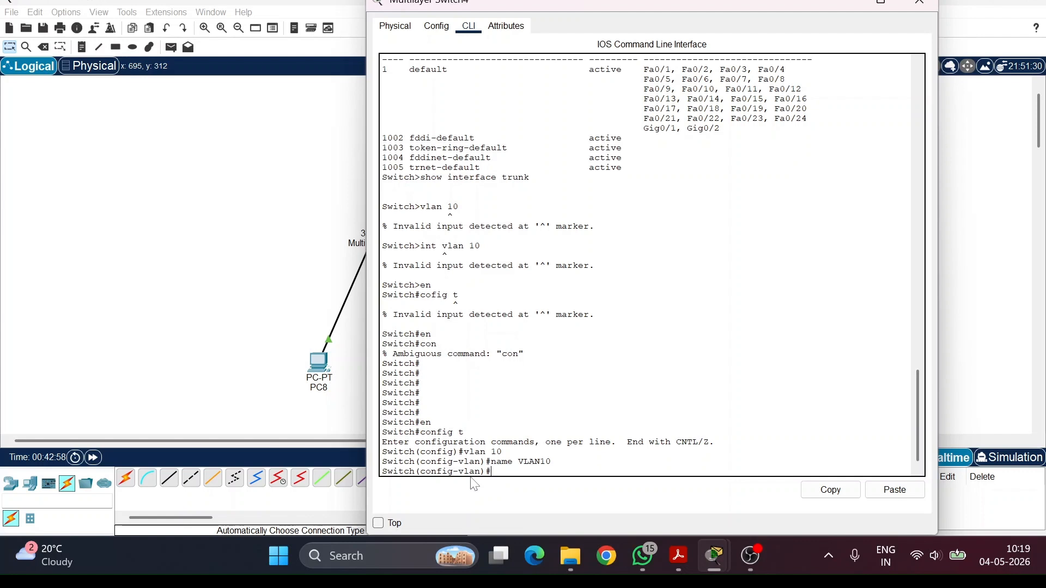
# Exit VLAN 10's configuration and create VLAN 20
pyautogui.press('Up')
pyautogui.press('Up')
pyautogui.press('BackSpace')
pyautogui.press('BackSpace')
pyautogui.press('BackSpace')
pyautogui.press('BackSpace')
pyautogui.press('BackSpace')
pyautogui.press('BackSpace')
pyautogui.press('BackSpace')
pyautogui.press('Return')
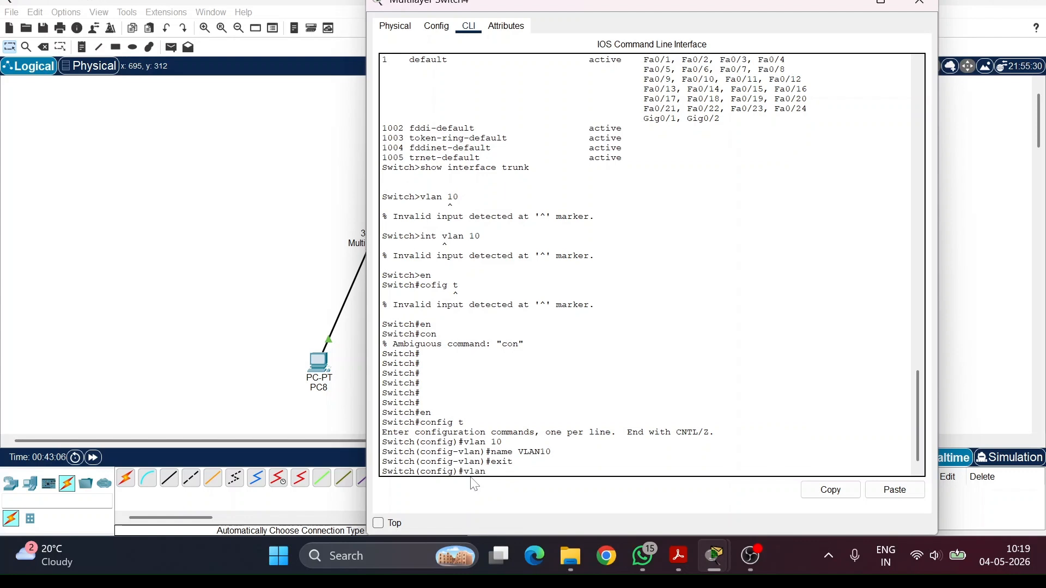
pyautogui.press('BackSpace')
pyautogui.press('BackSpace')
pyautogui.press('Return')
# Name the new VLAN 20 VLAN20 and exit its configuration
pyautogui.press('Up')
pyautogui.press('Up')
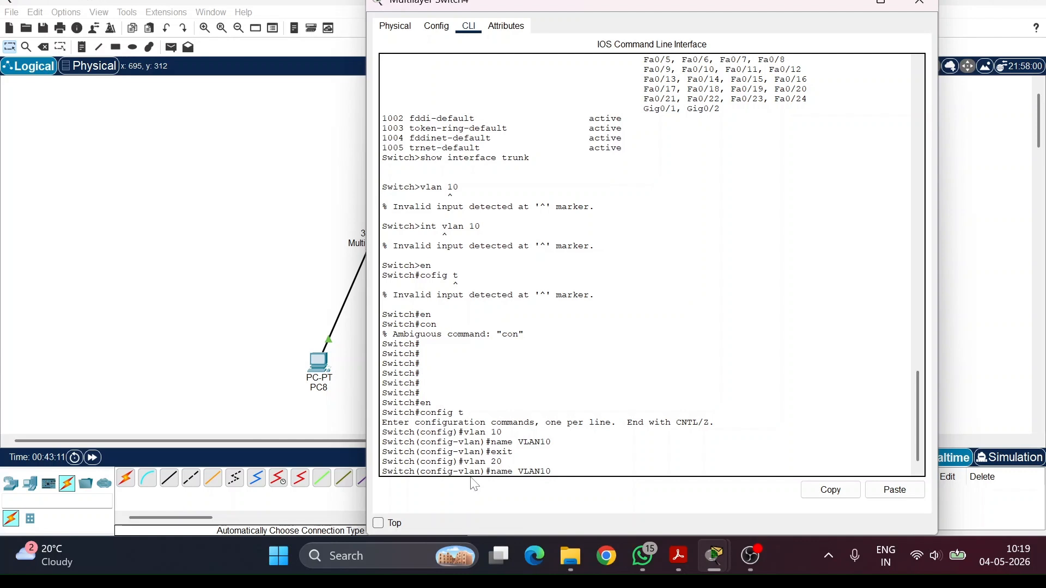
pyautogui.press('Left')
pyautogui.press('Return')
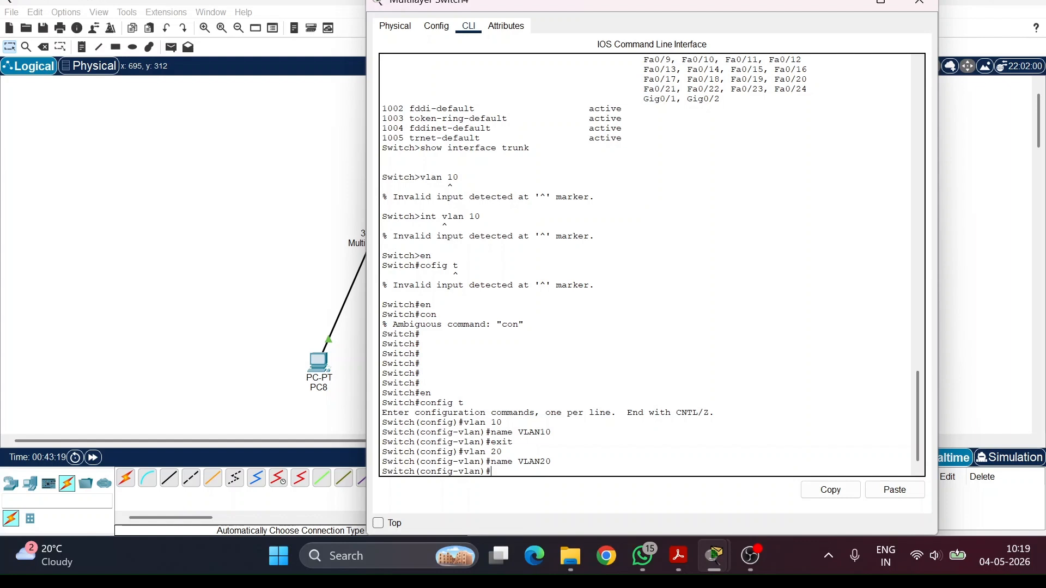
pyautogui.write('exit')
pyautogui.press('Return')
# Check the port labels on Multilayer Switch4's PC links, and set interface f0/2 to switchport mode access
pyautogui.write('itch(config)#int')
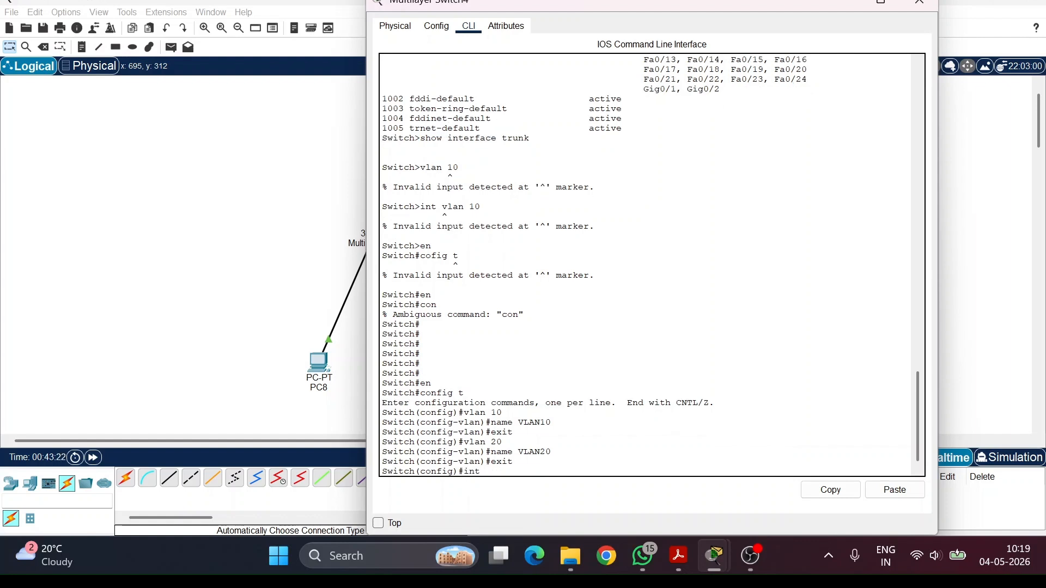
pyautogui.click(843, 1)
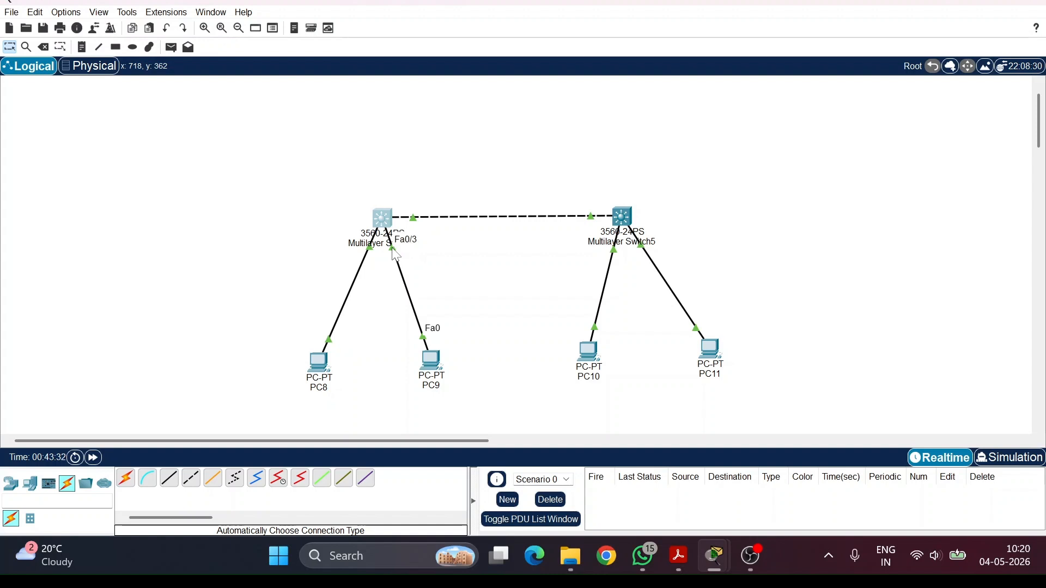
pyautogui.click(389, 233)
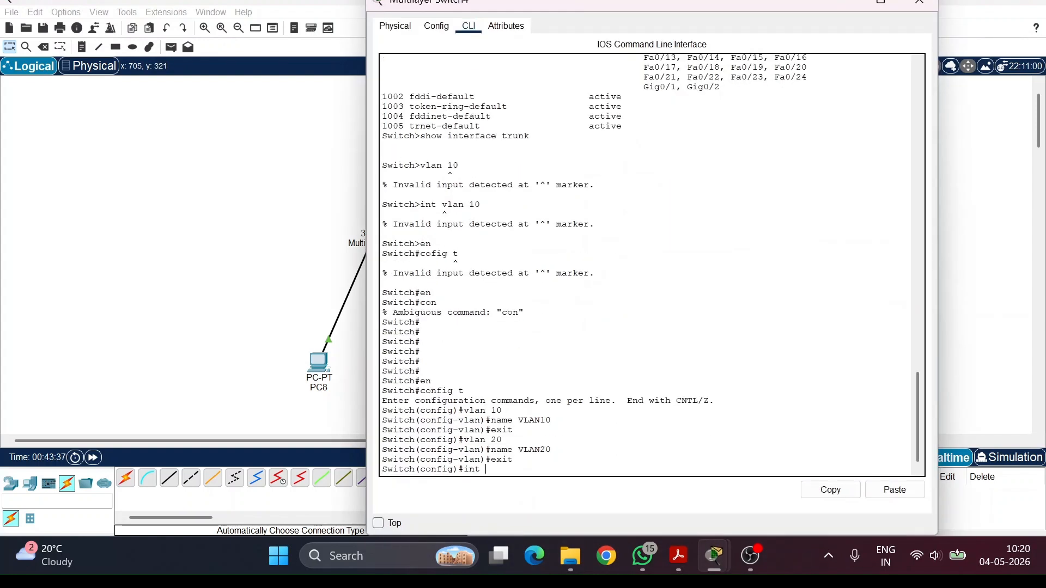
pyautogui.write('f0/2')
pyautogui.press('Return')
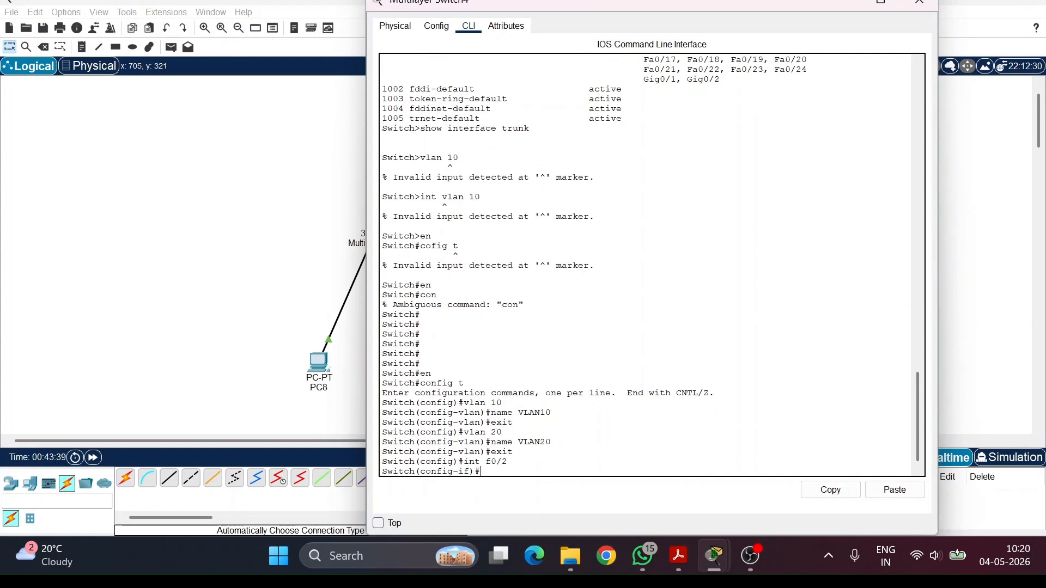
pyautogui.write('switchport mode access')
pyautogui.press('Return')
# Assign interface f0/2 to VLAN 10 with switchport access vlan 10
pyautogui.write('switchpo')
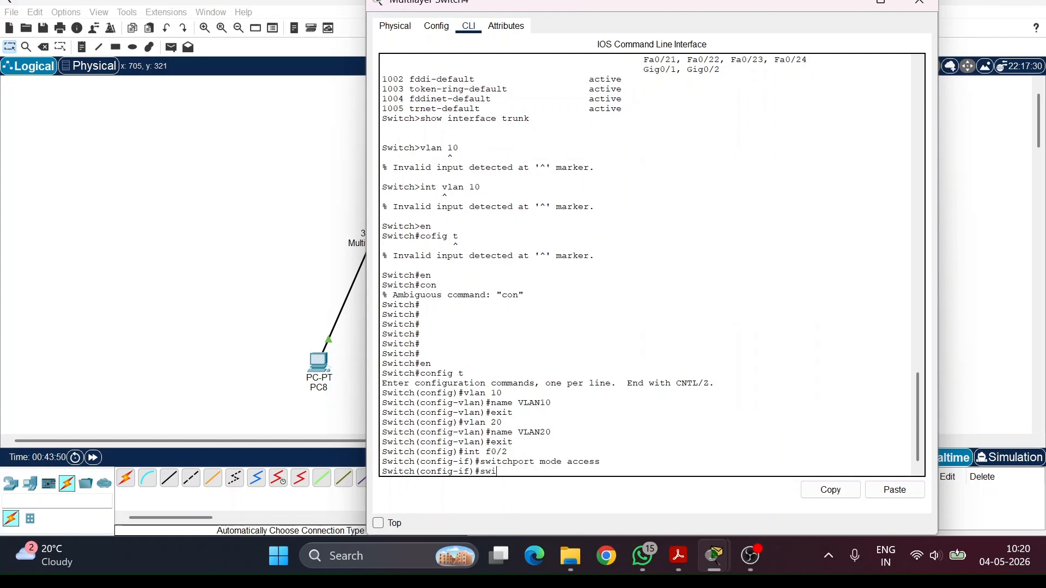
pyautogui.write('rt ac')
pyautogui.write('cess')
pyautogui.write(' val')
pyautogui.write('lan 10')
pyautogui.press('Return')
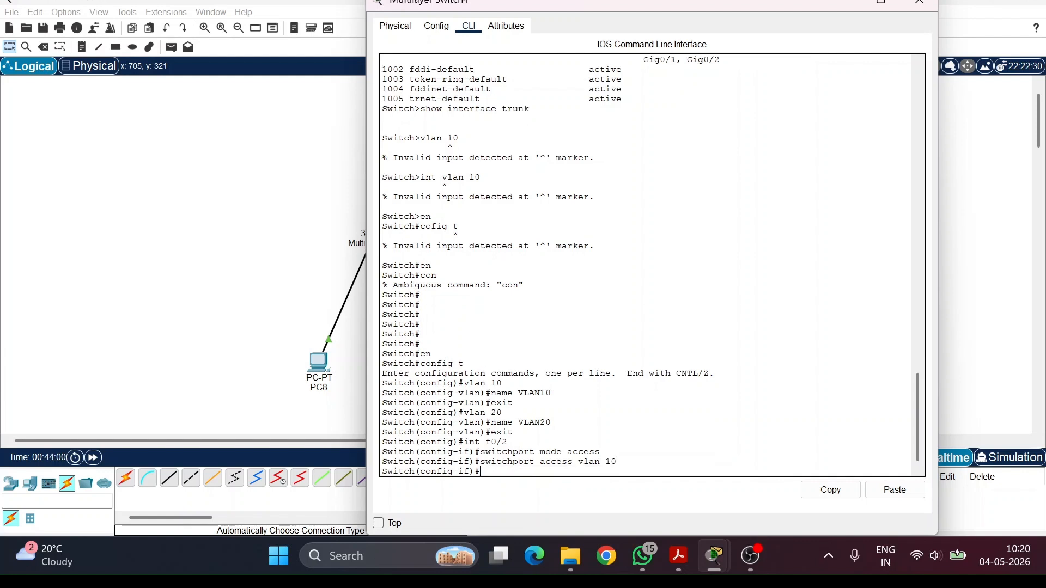
# Exit interface f0/2, open interface f0/3 and set it to switchport mode access
pyautogui.write('exit')
pyautogui.press('Return')
pyautogui.press('Up')
pyautogui.press('Up')
pyautogui.press('Up')
pyautogui.press('Up')
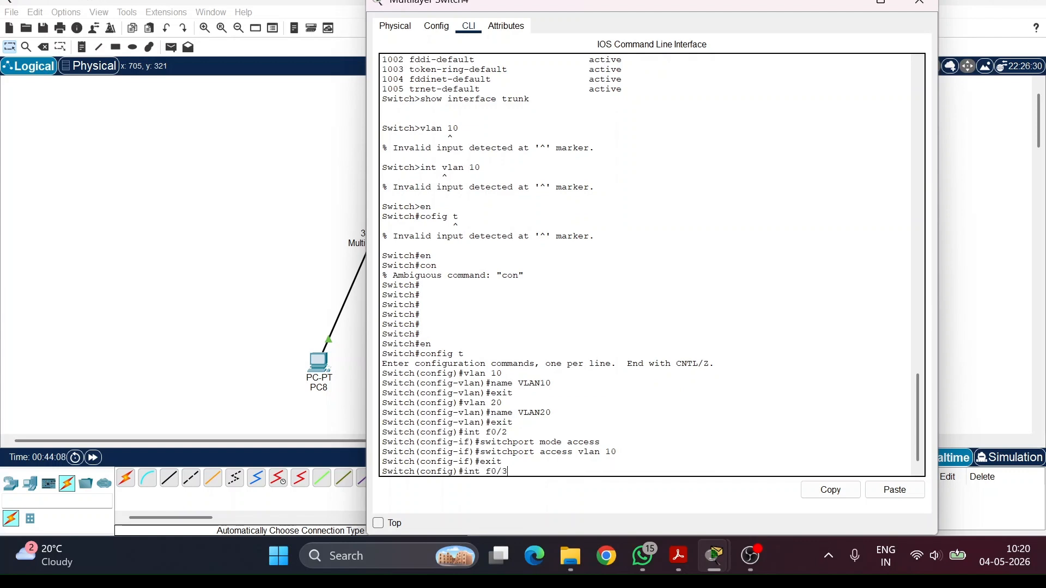
pyautogui.press('Return')
pyautogui.write('switchport mode access')
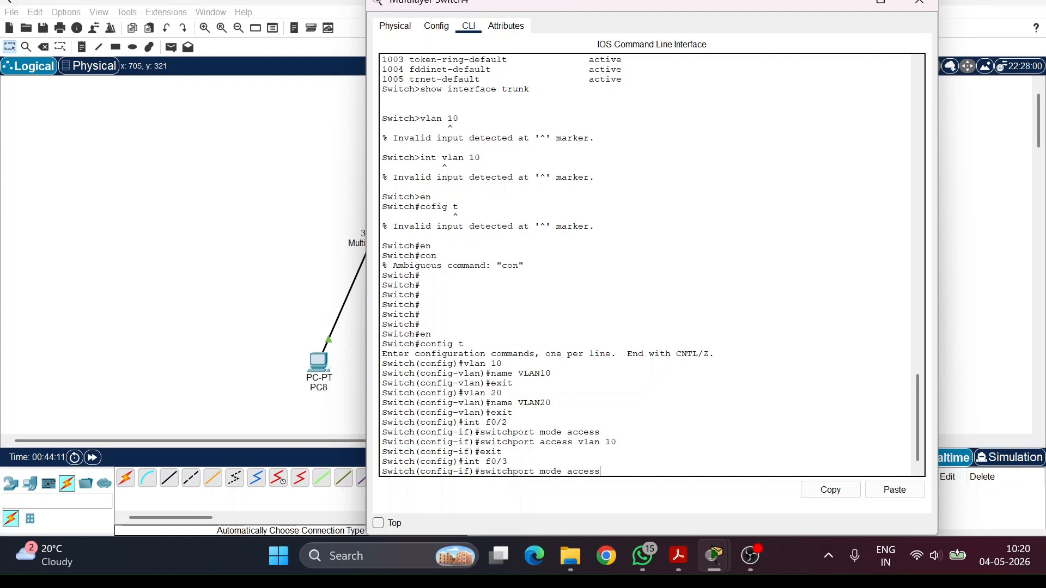
pyautogui.press('Return')
# Assign interface f0/3 to VLAN 20 with switchport access vlan 20 and exit the interface configuration
pyautogui.press('Up')
pyautogui.press('Up')
pyautogui.press('Up')
pyautogui.press('Up')
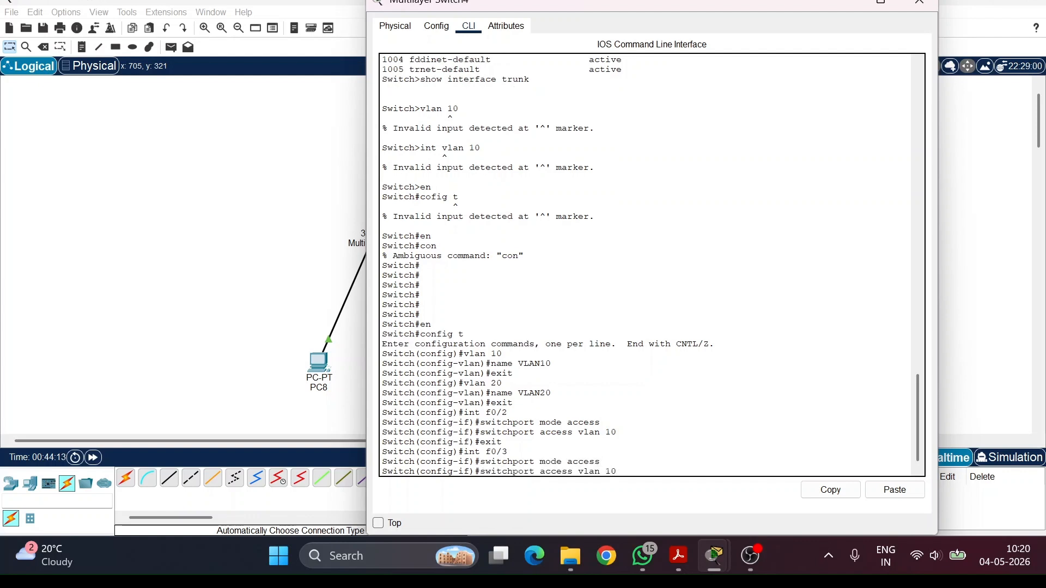
pyautogui.press('BackSpace')
pyautogui.press('BackSpace')
pyautogui.write('20')
pyautogui.press('Return')
pyautogui.write('exit')
pyautogui.press('Return')
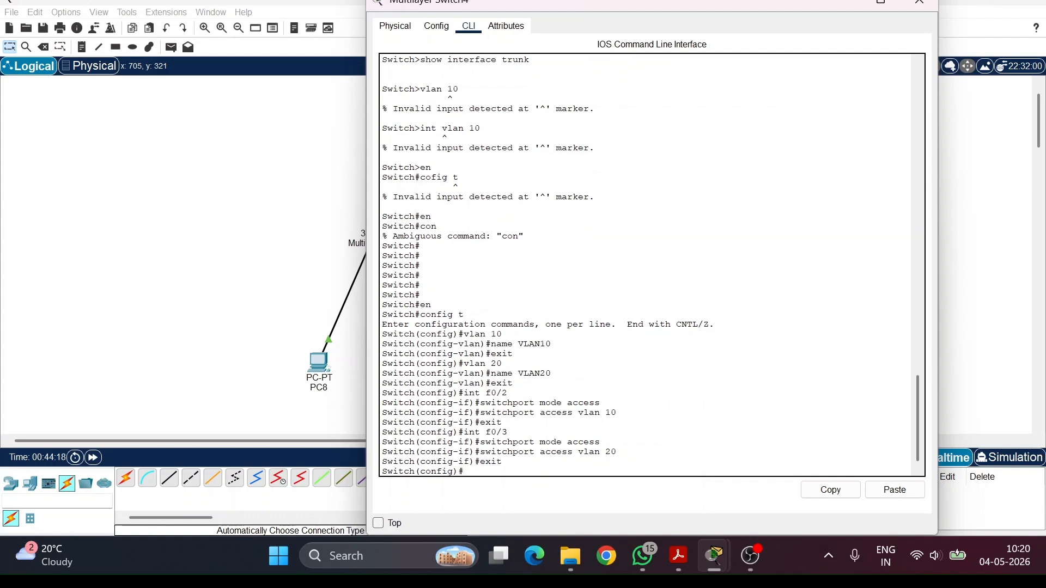
# Leave global configuration mode and check the ports assigned to VLAN10 and VLAN20 with show vlan brief
pyautogui.write('exit')
pyautogui.press('Return')
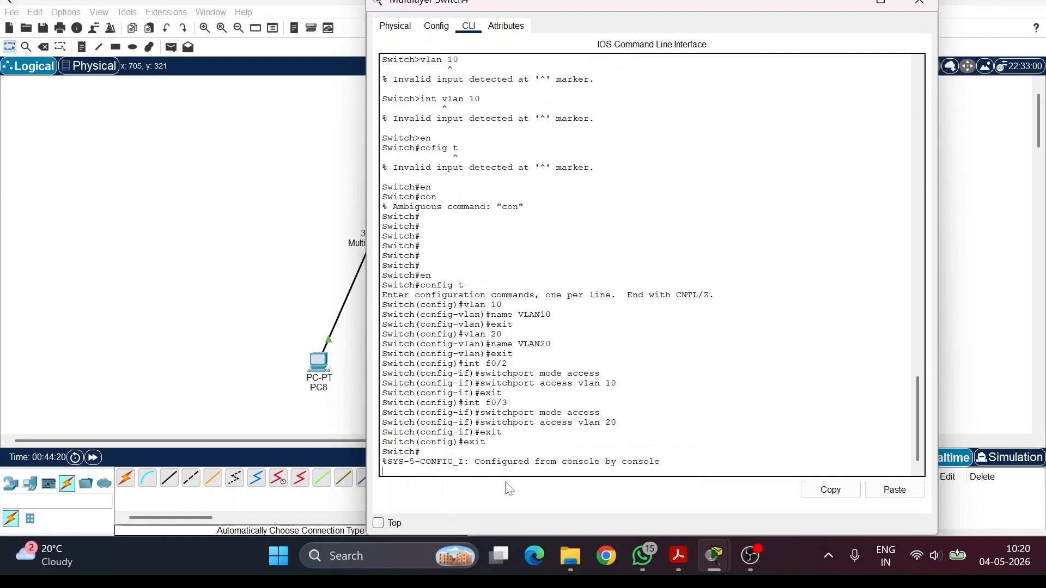
pyautogui.write('vlan 10')
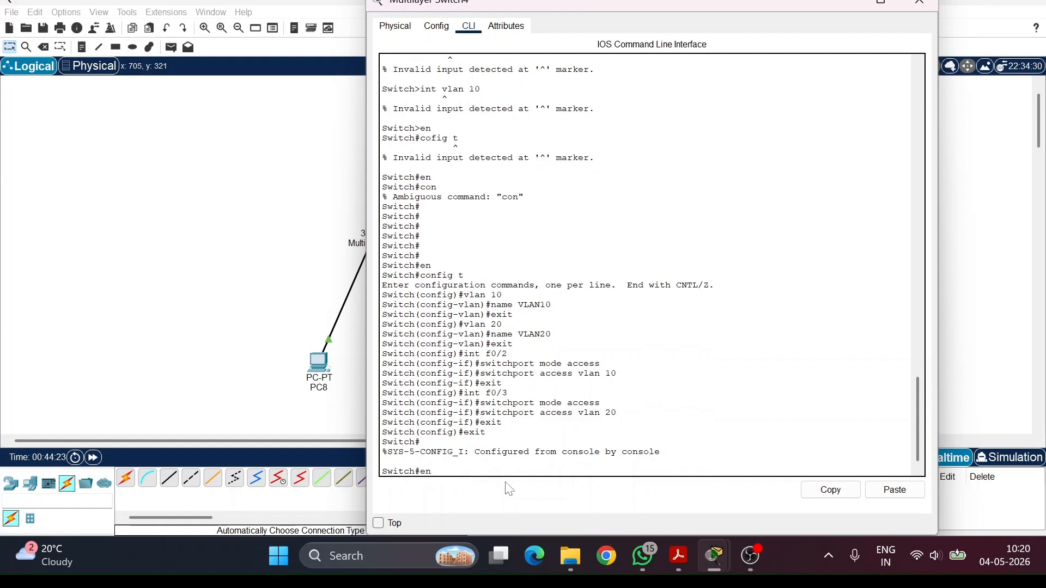
pyautogui.press('Up')
pyautogui.press('Up')
pyautogui.press('Return')
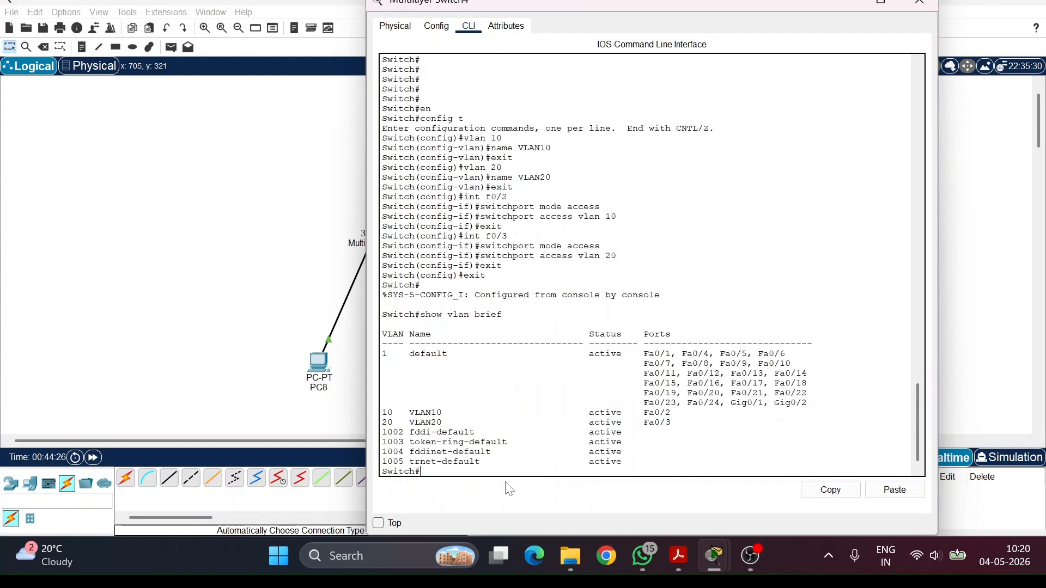
pyautogui.moveTo(409, 412); pyautogui.dragTo(441, 412)
pyautogui.click(444, 412)
pyautogui.moveTo(643, 422); pyautogui.dragTo(671, 423)
pyautogui.moveTo(409, 422); pyautogui.dragTo(447, 422)
# Enter global configuration mode on Multilayer Switch4 and check its link to Multilayer Switch5 in the topology
pyautogui.write('en')
pyautogui.press('Return')
pyautogui.press('Up')
pyautogui.press('Up')
pyautogui.press('Up')
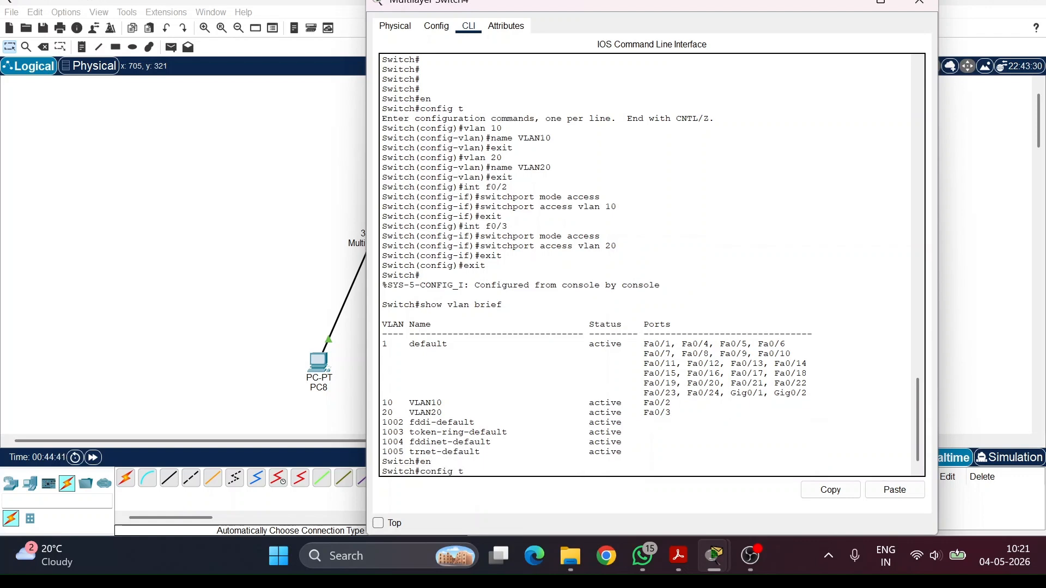
pyautogui.press('Return')
pyautogui.click(858, 5)
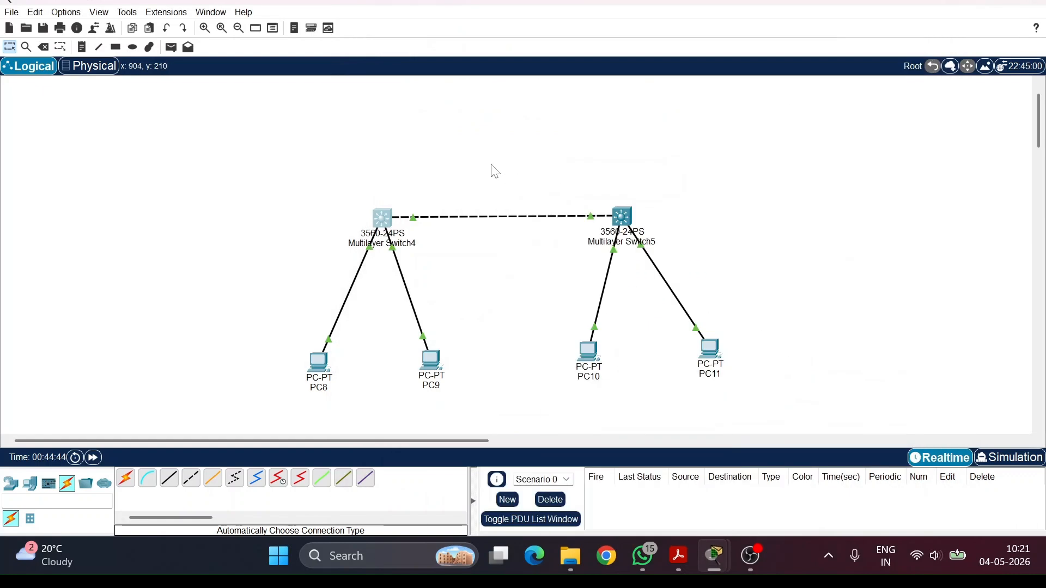
pyautogui.click(381, 219)
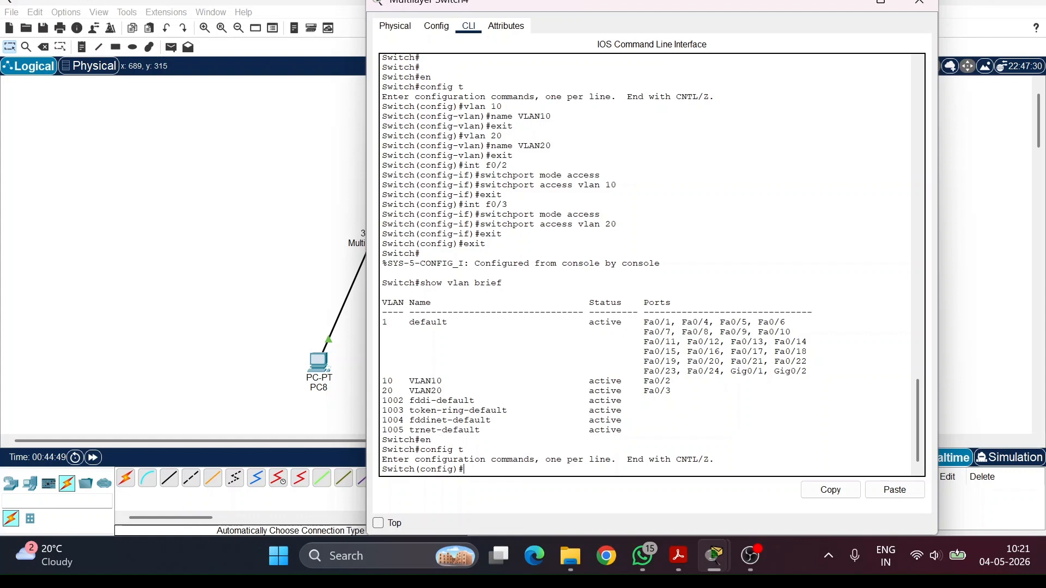
# Open interface f0/1 and set its encapsulation with switchport trunk encapsulation dot1q
pyautogui.write('int f0.1')
pyautogui.press('Return')
pyautogui.press('Up')
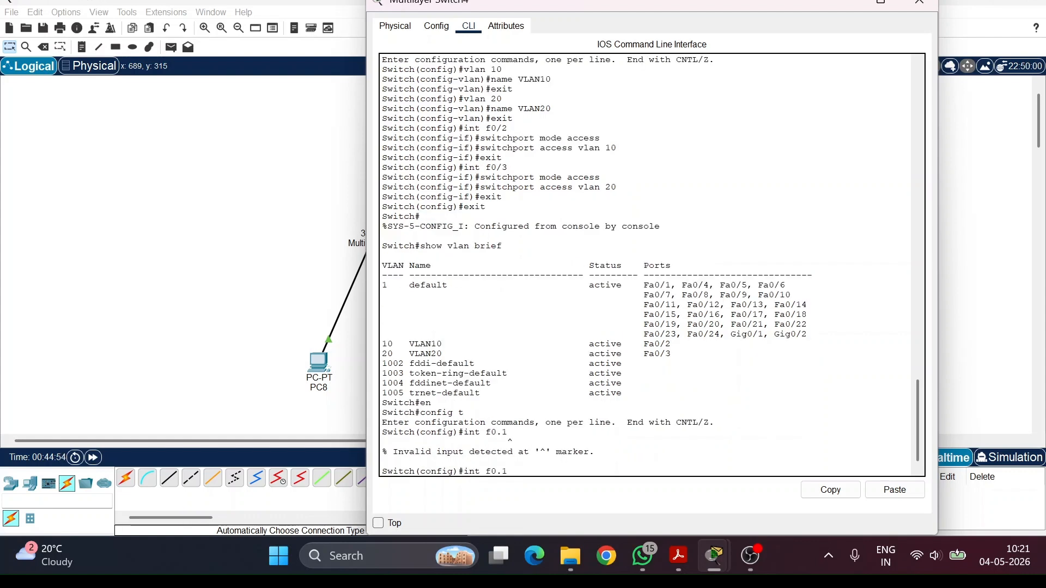
pyautogui.press('BackSpace')
pyautogui.press('Return')
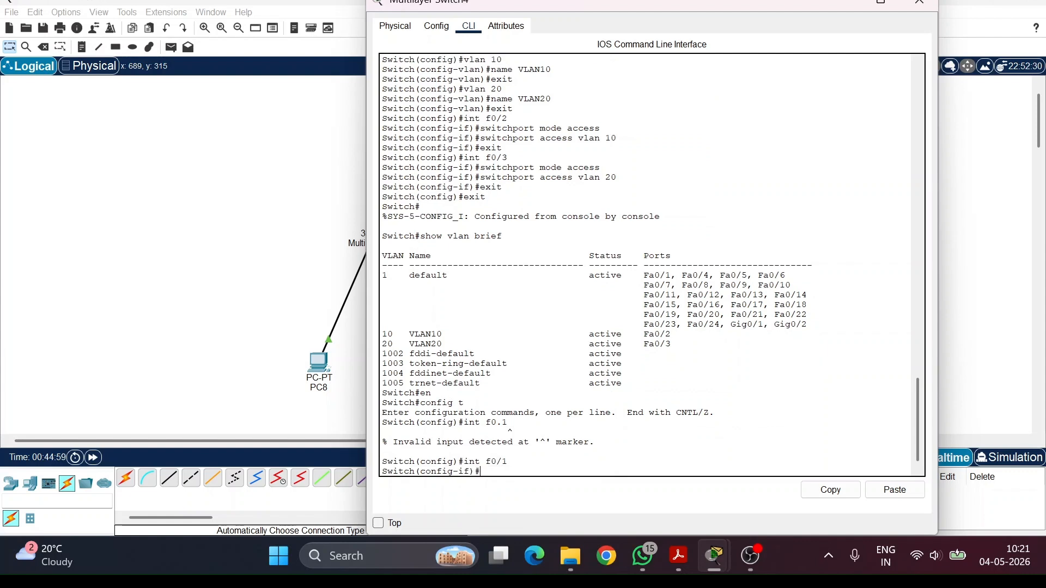
pyautogui.write('switchport trunk encapsulation dot')
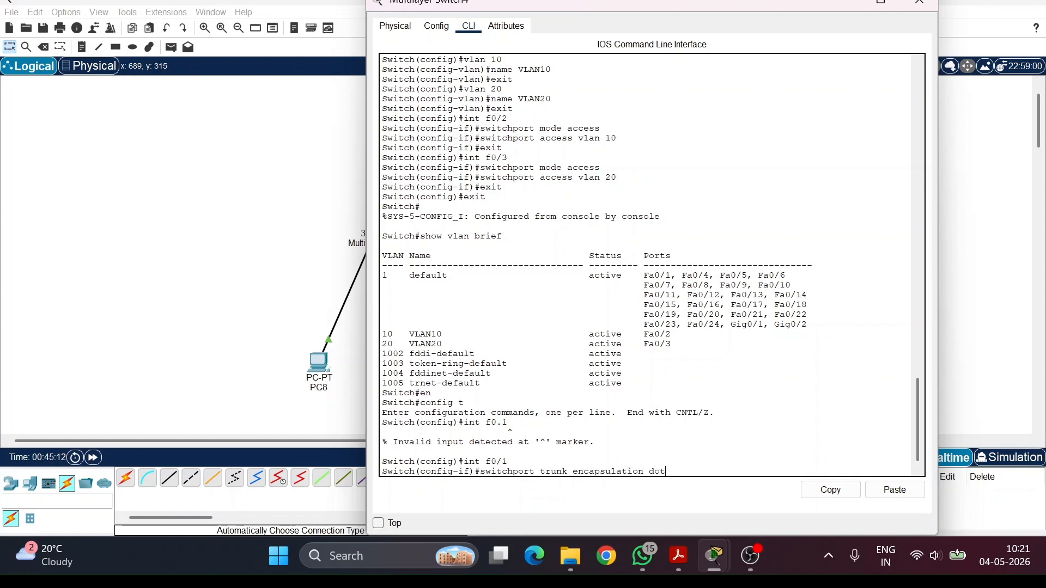
pyautogui.write('1q')
pyautogui.press('Return')
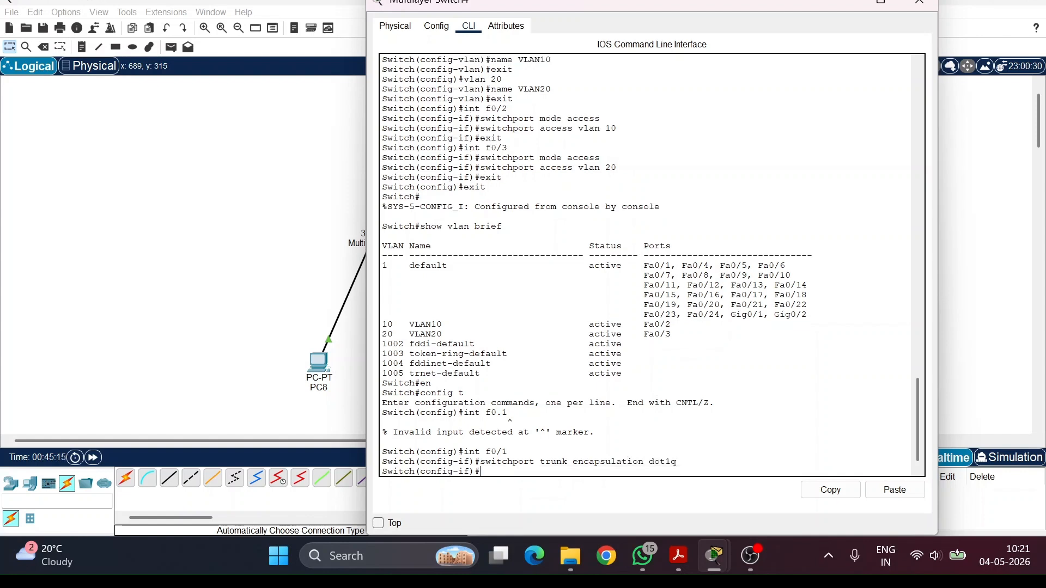
# Set interface f0/1 to switchport mode trunk and exit the interface configuration
pyautogui.write('switchport mode trunk')
pyautogui.press('Return')
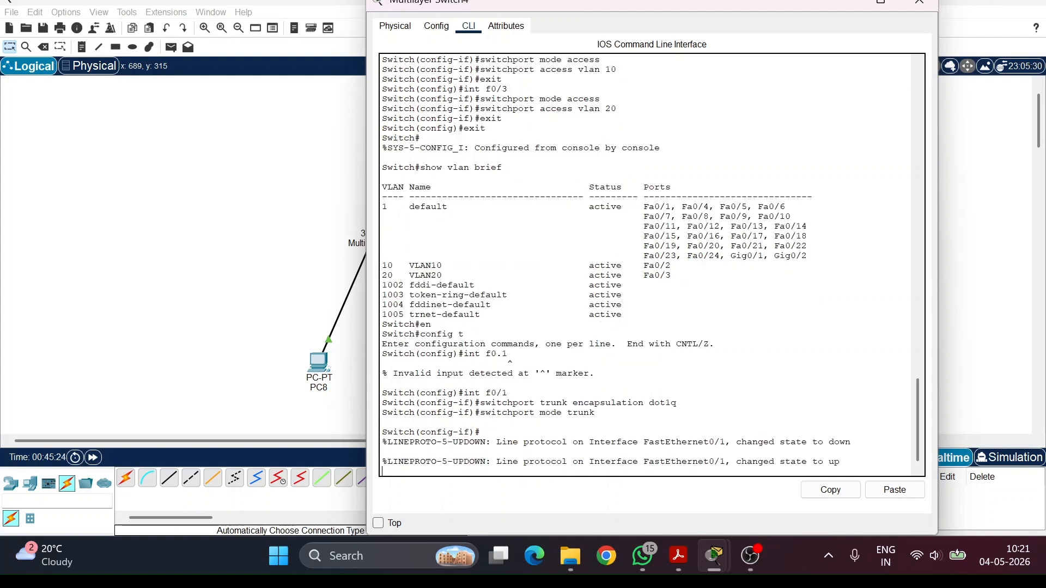
pyautogui.press('Return')
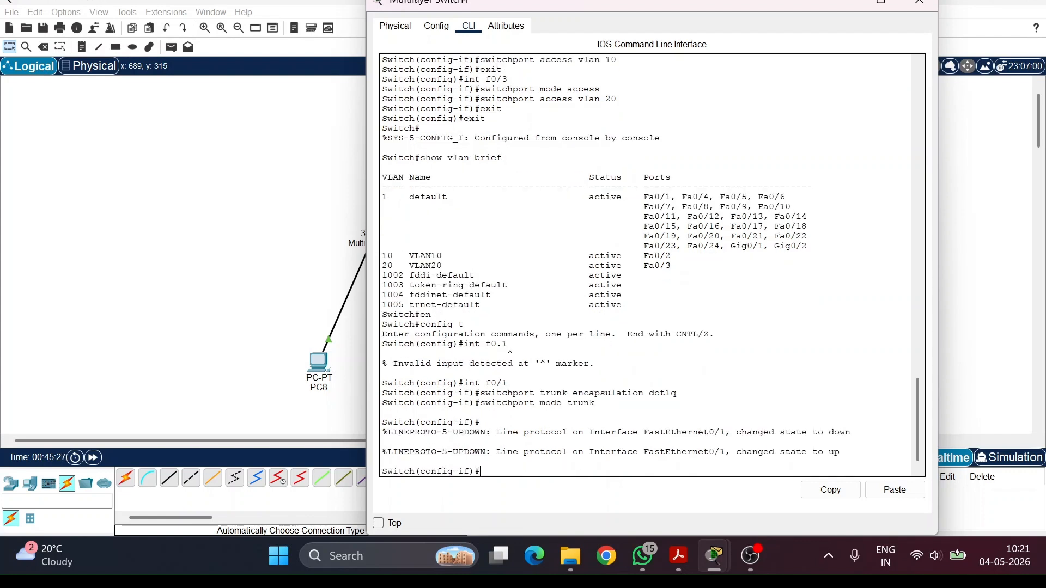
pyautogui.write('exit')
pyautogui.press('Return')
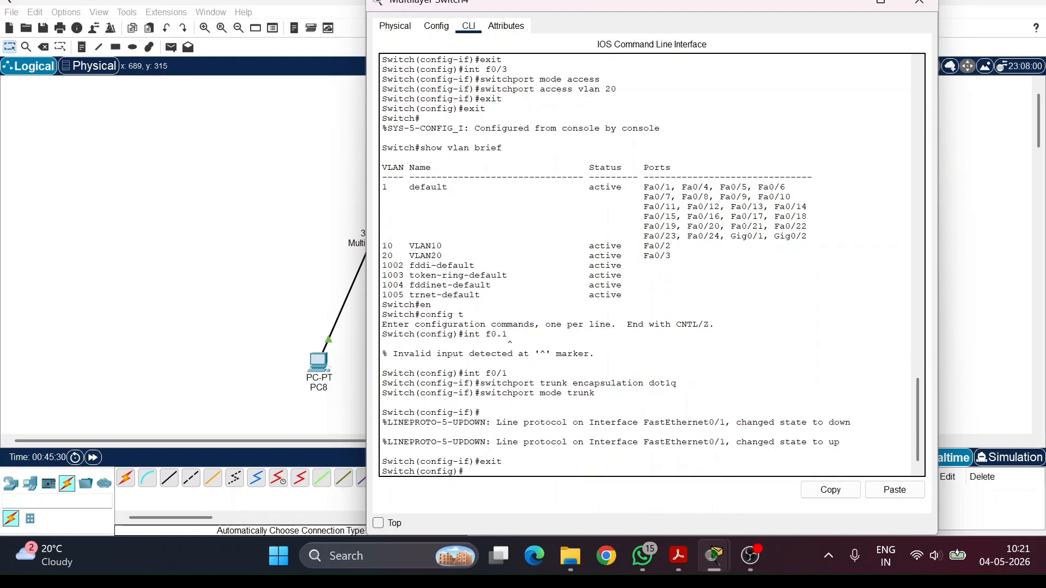
# Leave global configuration mode and examine the trunk status of port Fa0/1 with show interface trunk
pyautogui.write('exit')
pyautogui.press('Return')
pyautogui.write('show vlan brief')
pyautogui.press('Up')
pyautogui.press('Up')
pyautogui.press('Up')
pyautogui.press('Up')
pyautogui.press('Up')
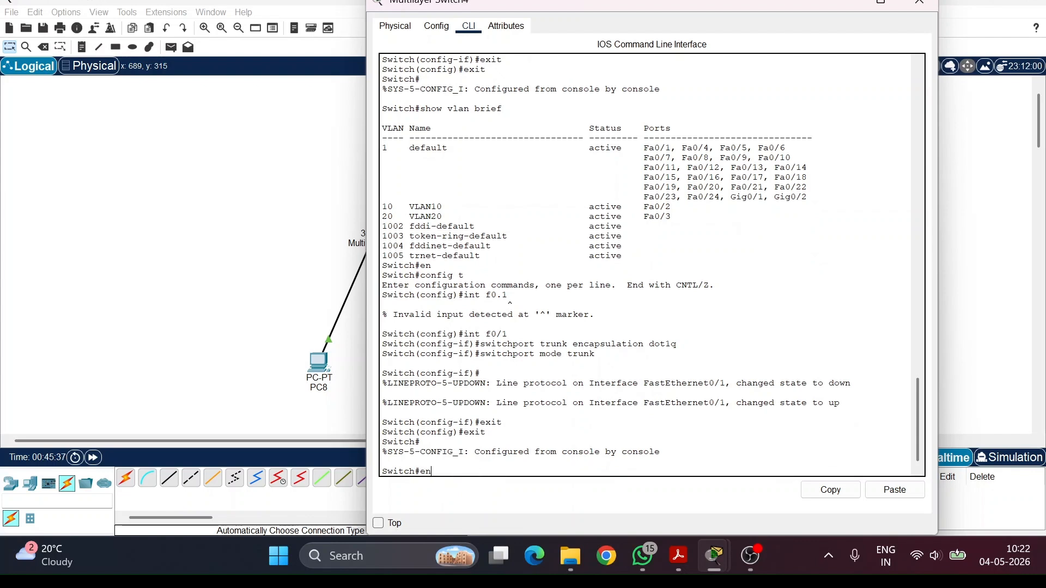
pyautogui.press('Down')
pyautogui.press('Down')
pyautogui.press('Down')
pyautogui.press('Down')
pyautogui.press('Down')
pyautogui.write('show interface trunk')
pyautogui.press('Return')
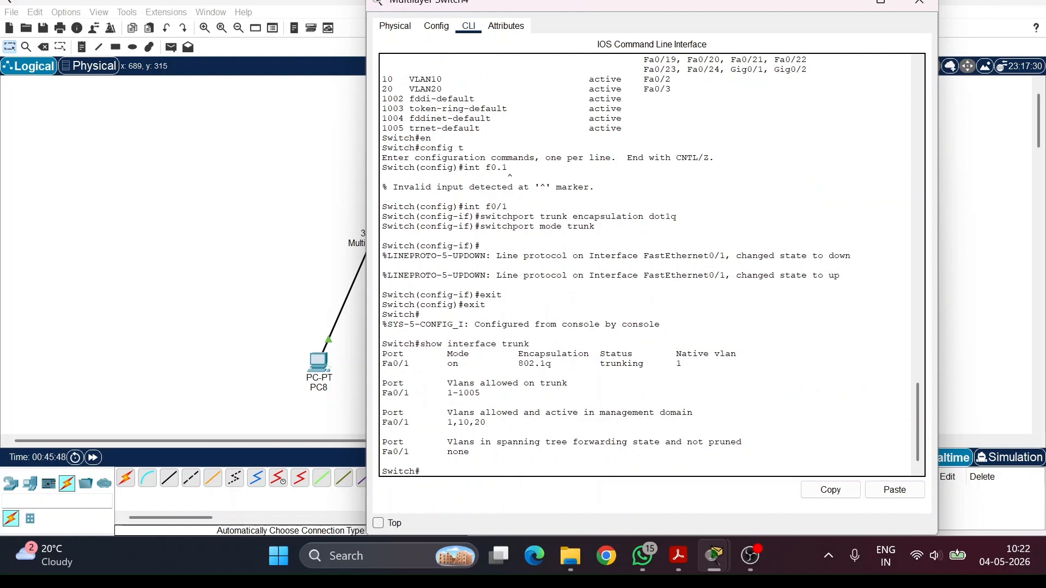
pyautogui.moveTo(425, 364); pyautogui.dragTo(387, 364)
pyautogui.click(382, 461)
pyautogui.click(843, 4)
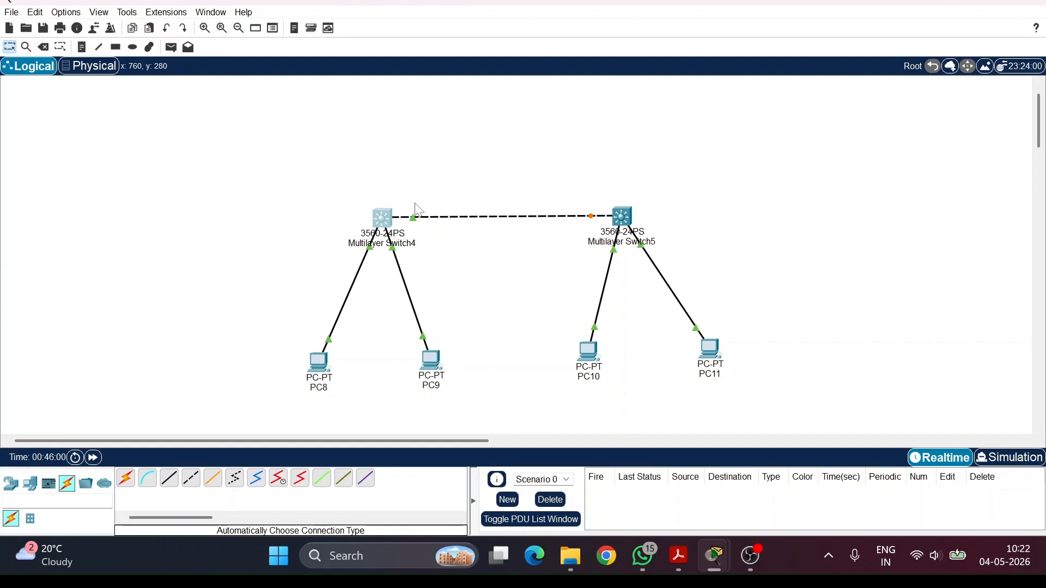
pyautogui.scroll(-3, 499, 303)
pyautogui.scroll(2, 504, 304)
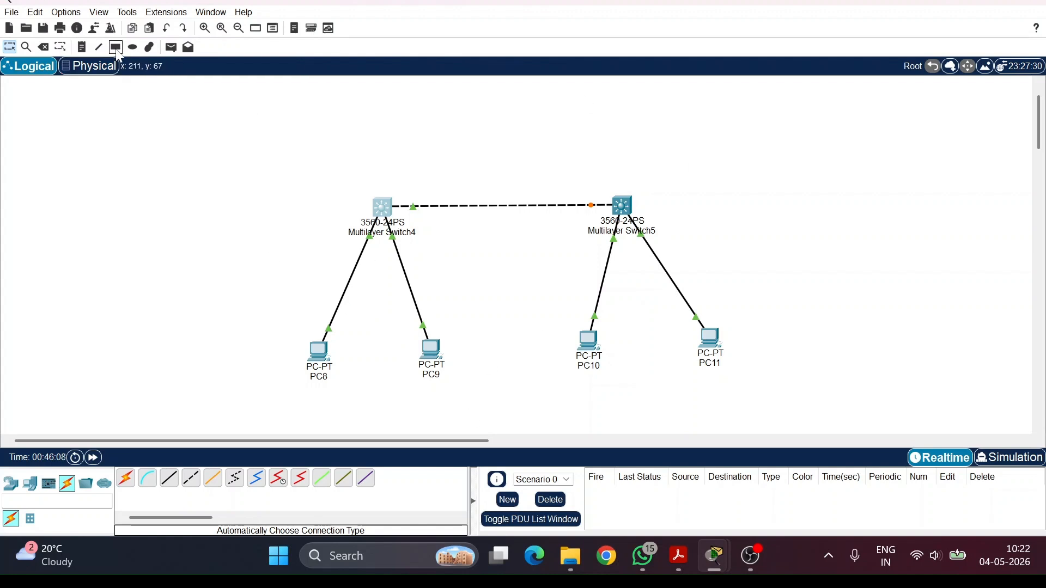
pyautogui.click(116, 48)
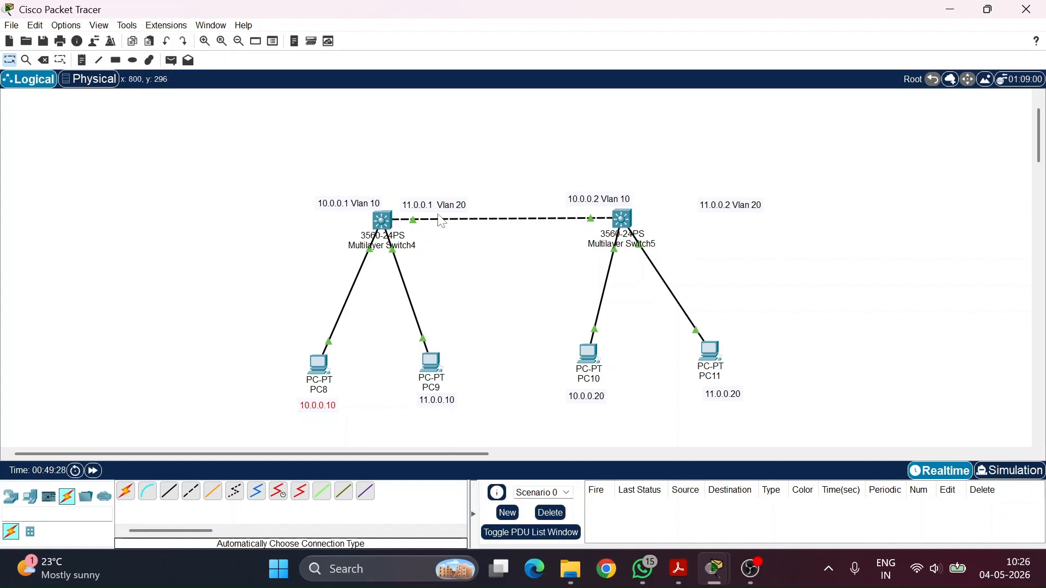
# Move the 11.0.0.2 Vlan 20 label closer to Multilayer Switch5 and realign the two VLAN address labels beside Multilayer Switch4
pyautogui.moveTo(424, 225)
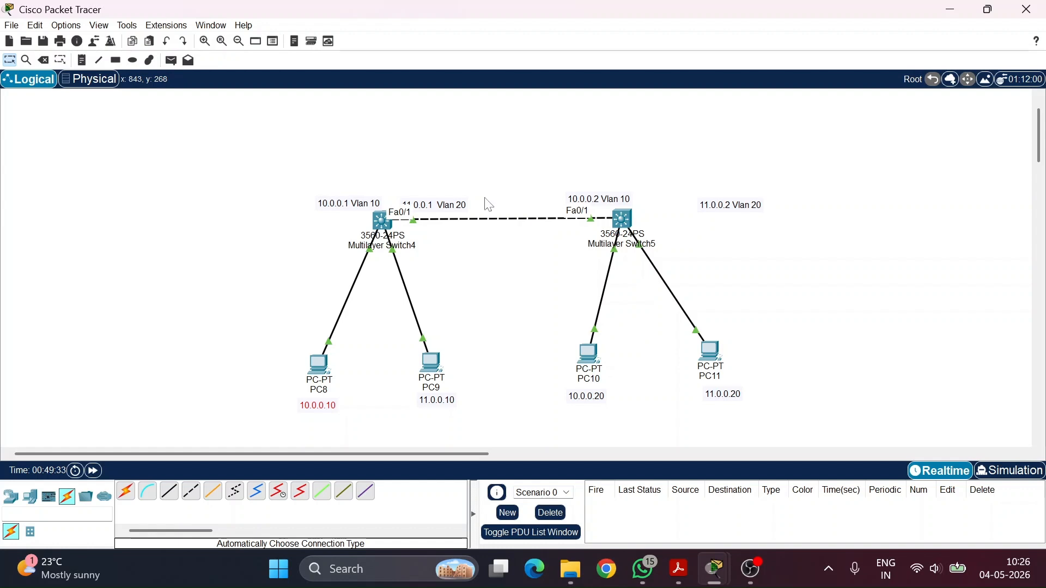
pyautogui.moveTo(738, 204); pyautogui.dragTo(695, 197)
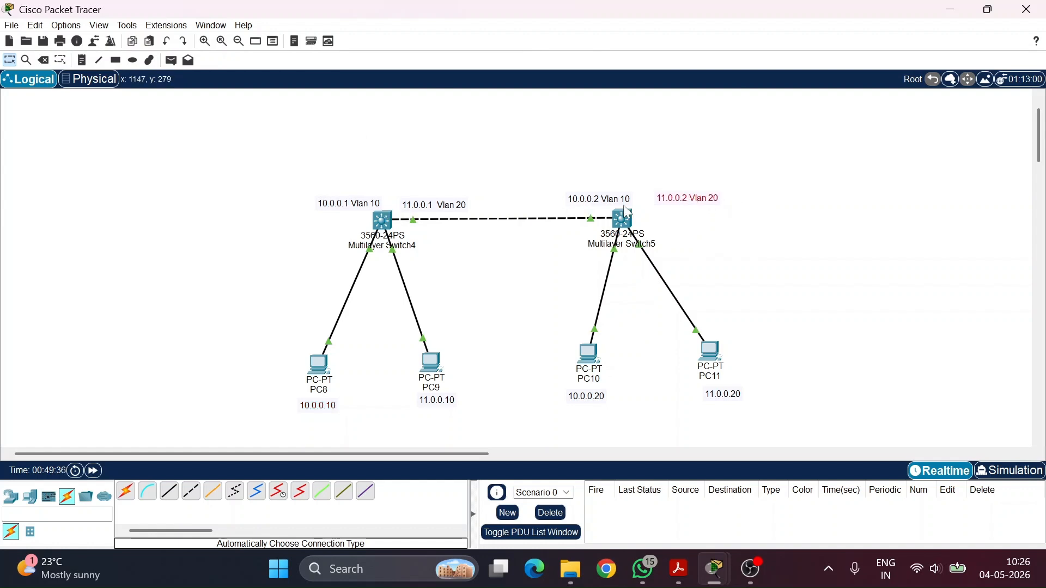
pyautogui.click(356, 207)
pyautogui.moveTo(357, 207); pyautogui.dragTo(346, 214)
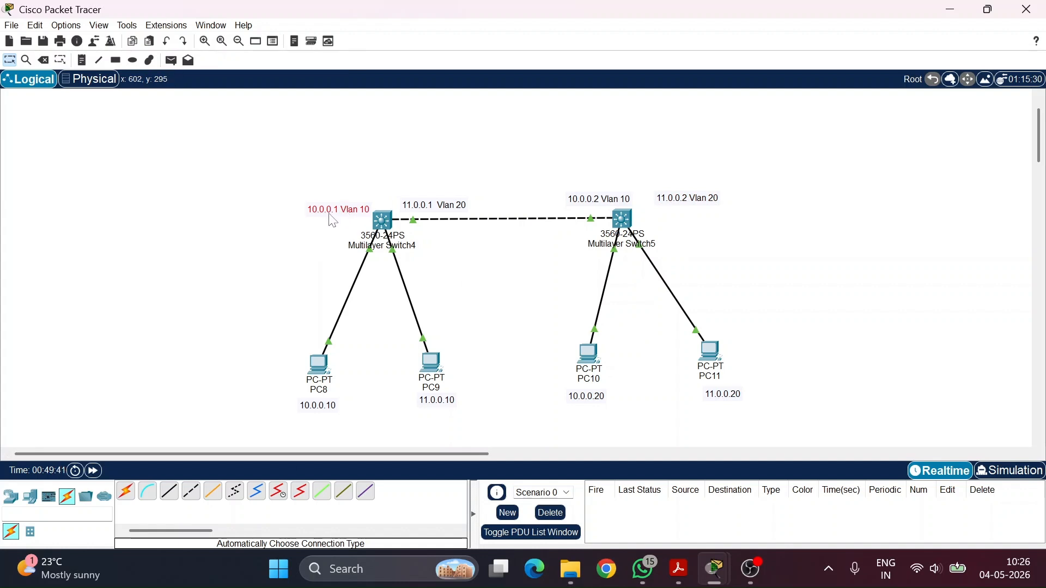
pyautogui.moveTo(423, 206); pyautogui.dragTo(425, 211)
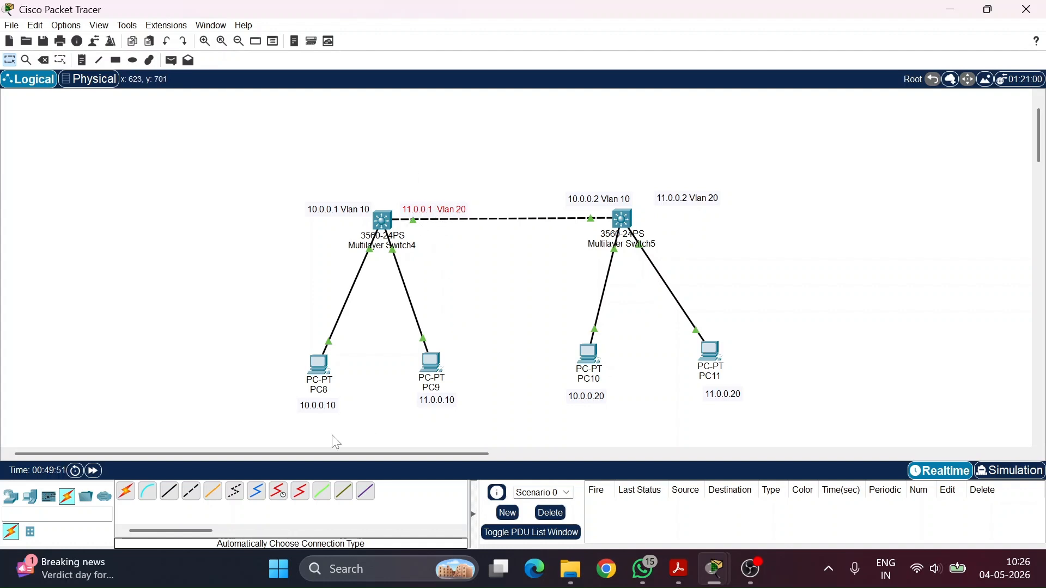
# Move the 10.0.0.10 label closer to PC8 and adjust the 11.0.0.10 label below PC9
pyautogui.click(327, 410)
pyautogui.moveTo(330, 415)
pyautogui.mouseDown()
pyautogui.moveTo(343, 389)
pyautogui.moveTo(330, 388)
pyautogui.moveTo(331, 418)
pyautogui.moveTo(330, 397)
pyautogui.mouseUp()
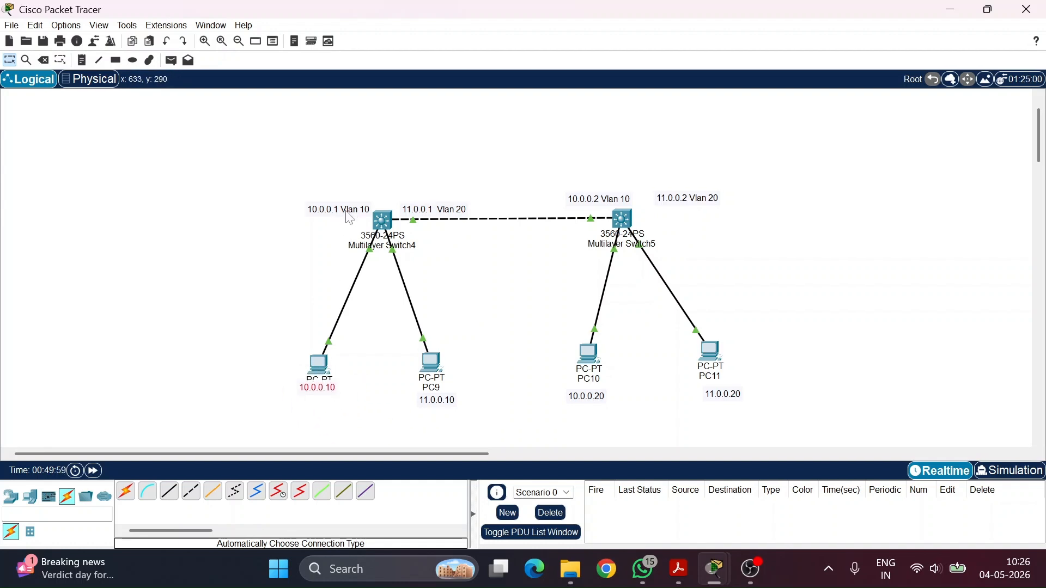
pyautogui.moveTo(435, 402)
pyautogui.mouseDown()
pyautogui.moveTo(441, 421)
pyautogui.moveTo(420, 383)
pyautogui.moveTo(463, 388)
pyautogui.moveTo(439, 406)
pyautogui.mouseUp()
# Reopen Multilayer Switch4's command line, enter global configuration mode and open the VLAN 10 interface
pyautogui.click(382, 219)
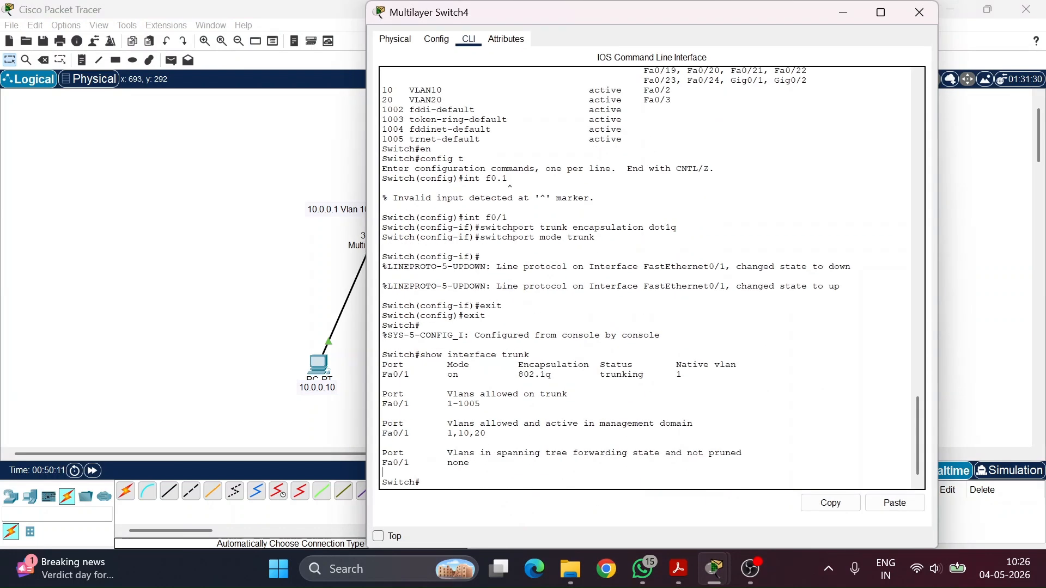
pyautogui.write('en')
pyautogui.press('Return')
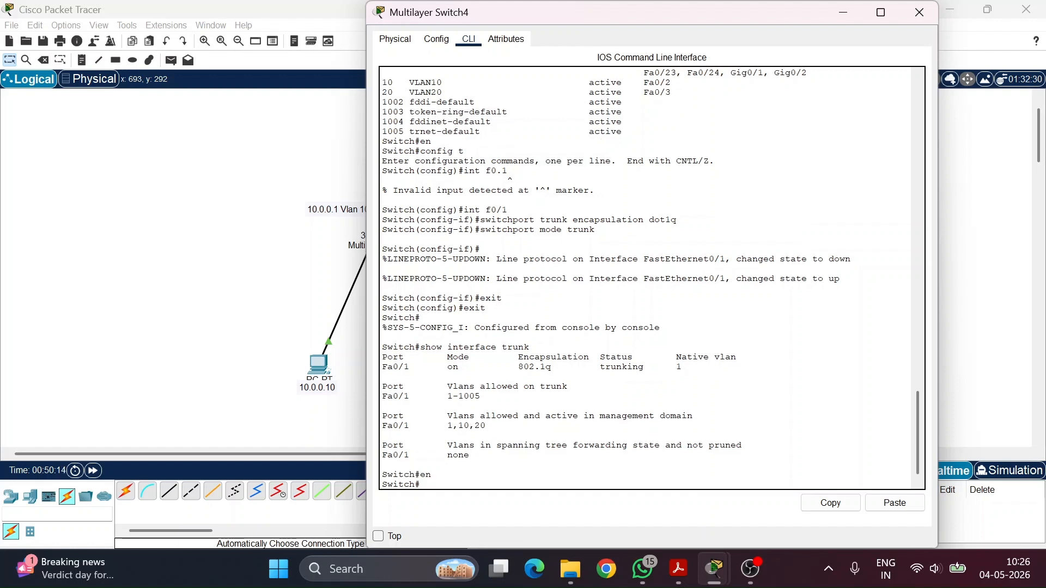
pyautogui.write('config t')
pyautogui.press('Return')
pyautogui.write('int')
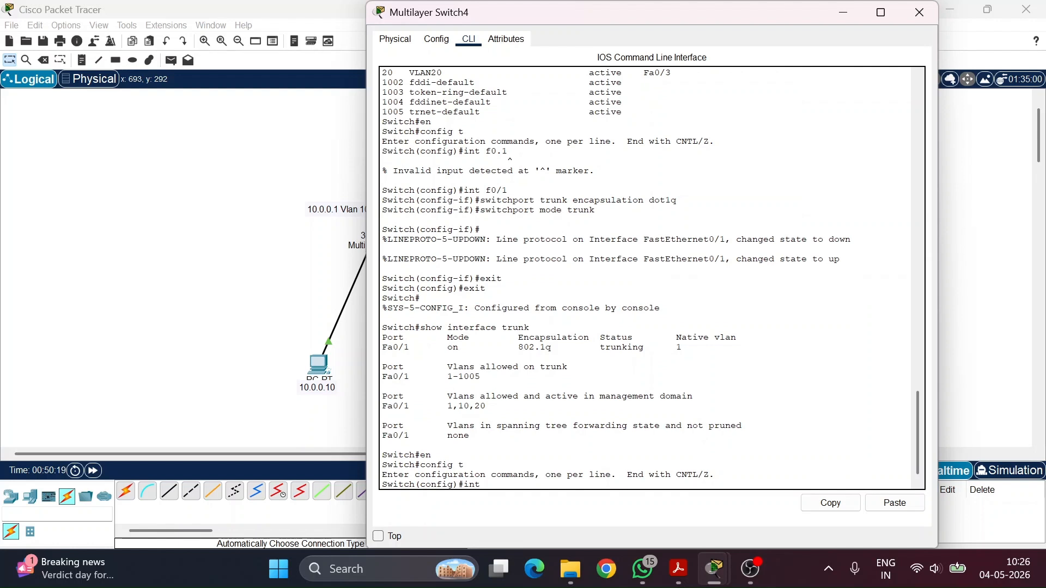
pyautogui.write(' vlan 10')
pyautogui.press('Return')
# Give the VLAN 10 interface IP address 10.0.0.1 with mask 255.0.0.0, enable it with no shut and exit
pyautogui.write('ip ')
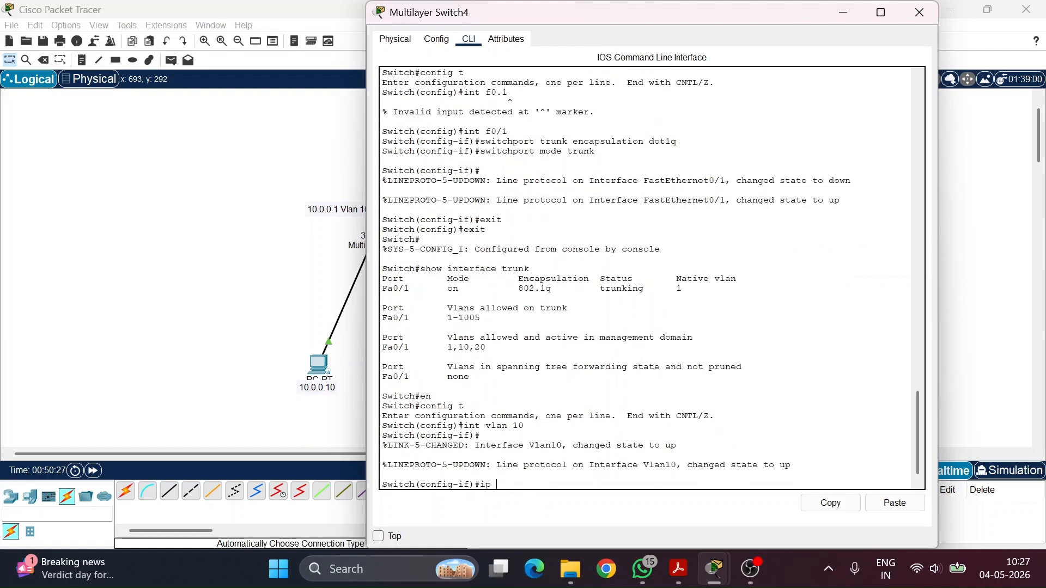
pyautogui.write('address 10.0.0.1 255.0.0.0')
pyautogui.press('Return')
pyautogui.write('no shut')
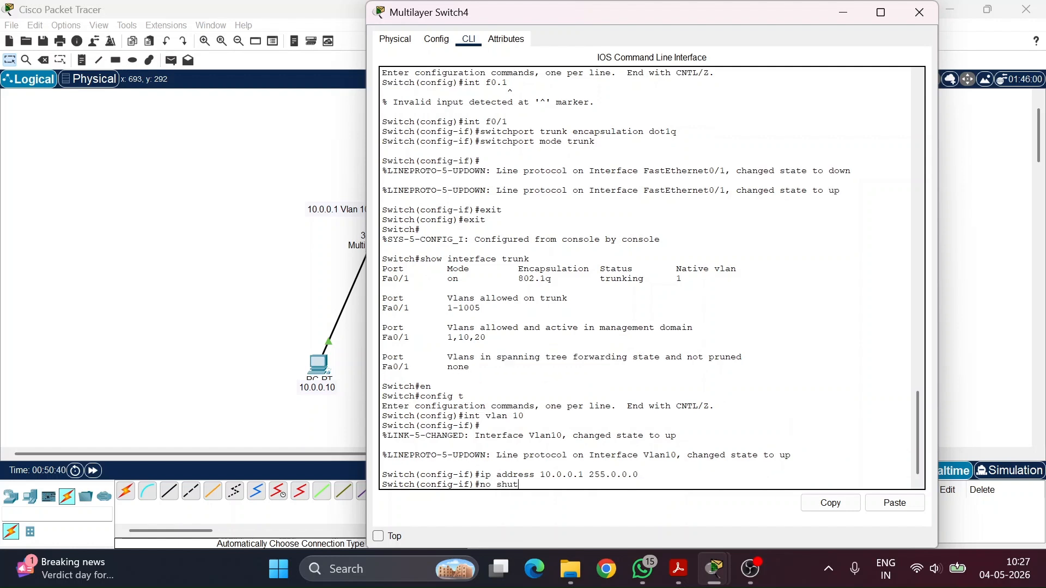
pyautogui.press('Return')
pyautogui.write('exit')
pyautogui.press('Return')
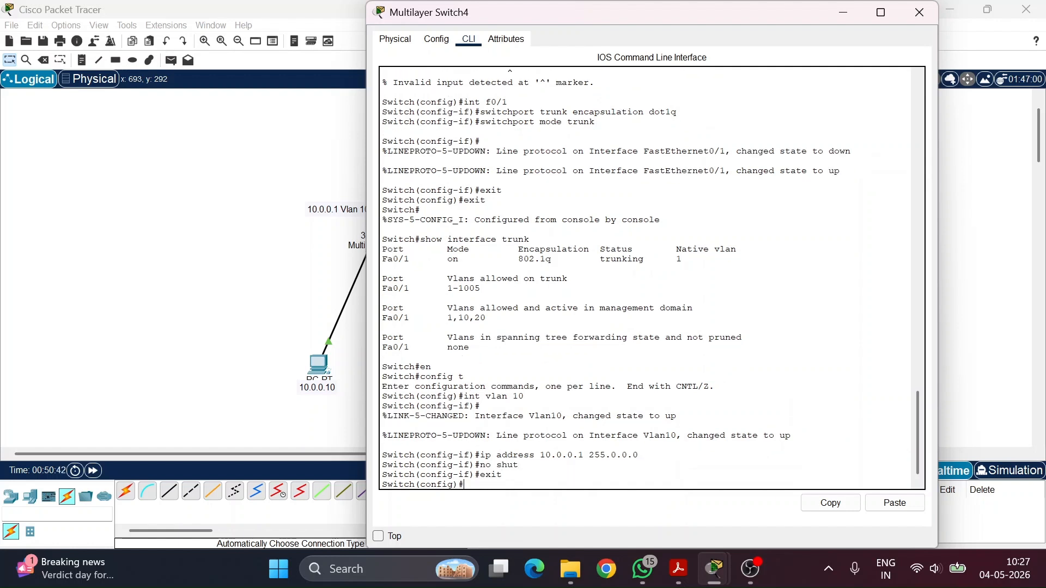
# Open the VLAN 20 interface and give it IP address 11.0.0.1 with mask 255.0.0.0
pyautogui.write('int vlan 10')
pyautogui.press('Left')
pyautogui.write('2')
pyautogui.press('Return')
pyautogui.press('Up')
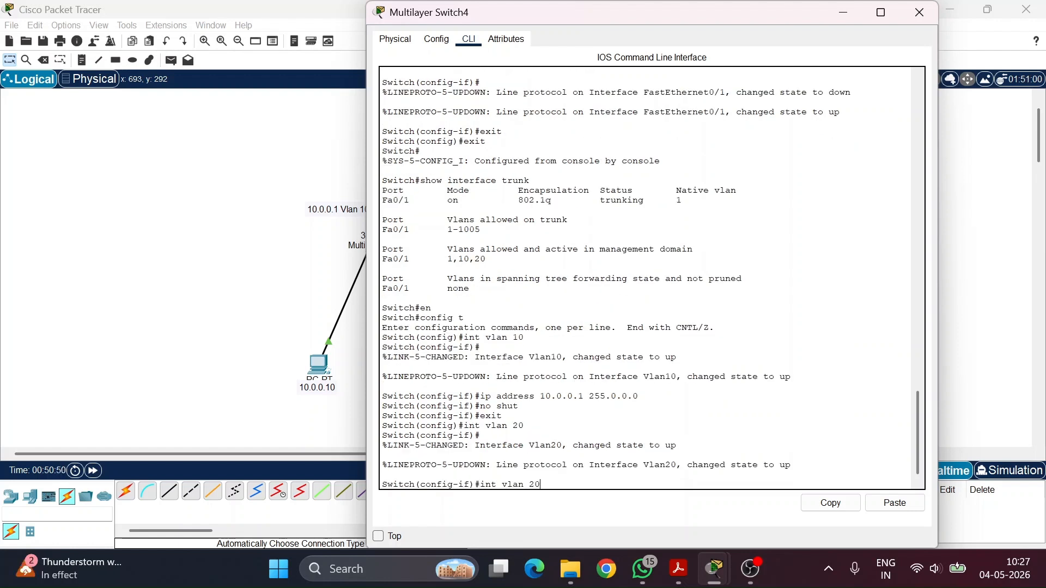
pyautogui.press('Up')
pyautogui.press('Up')
pyautogui.press('Up')
pyautogui.press('Return')
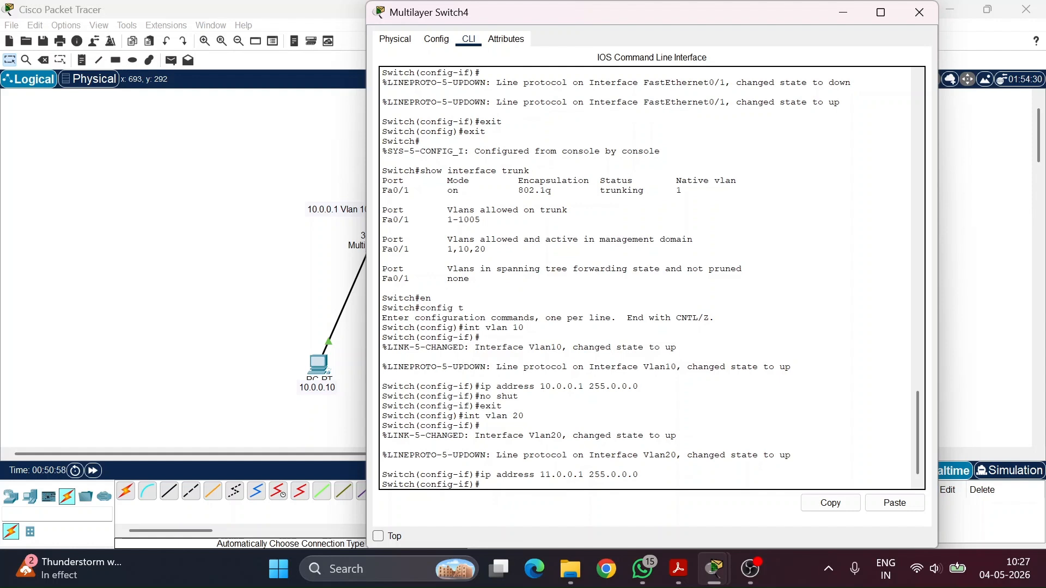
# Enable the VLAN 20 interface with no shut and exit its interface configuration
pyautogui.press('Up')
pyautogui.press('Up')
pyautogui.press('Up')
pyautogui.press('Up')
pyautogui.press('Return')
pyautogui.press('Up')
pyautogui.press('Up')
pyautogui.press('Up')
pyautogui.press('Up')
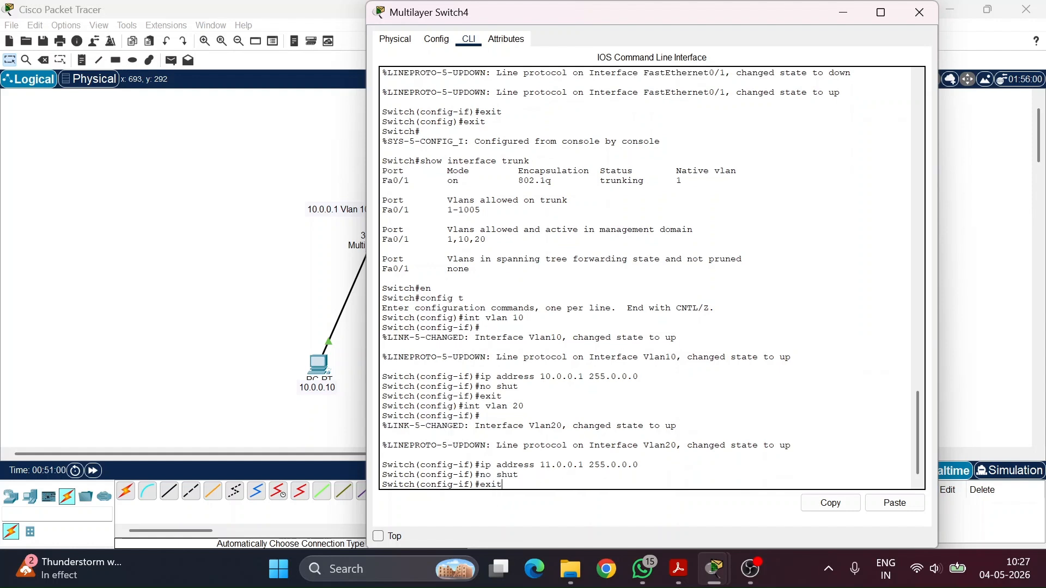
pyautogui.press('Return')
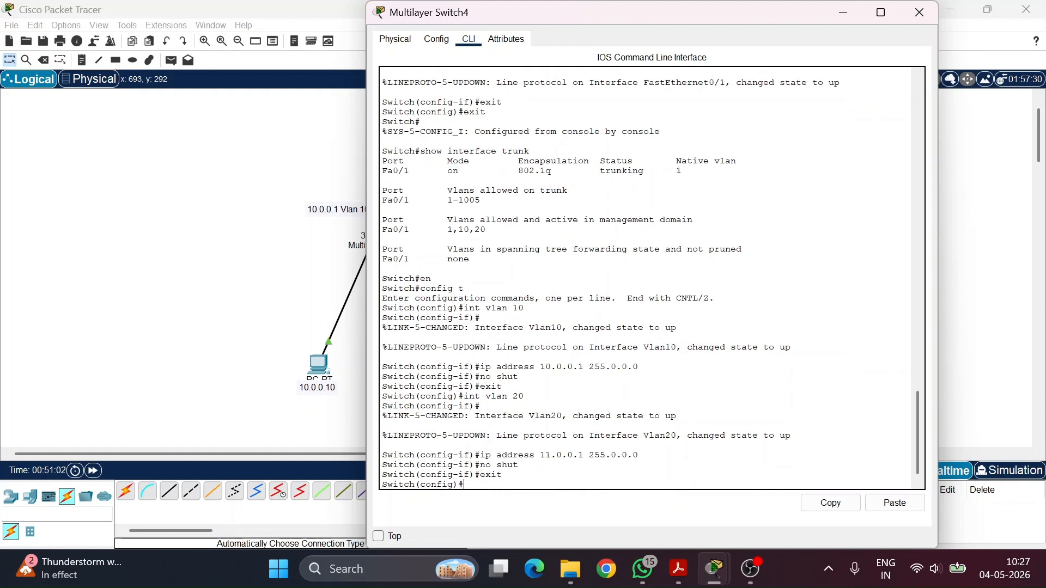
# Enable IP routing on Multilayer Switch4 and end the configuration session
pyautogui.scroll(20, 648, 277)
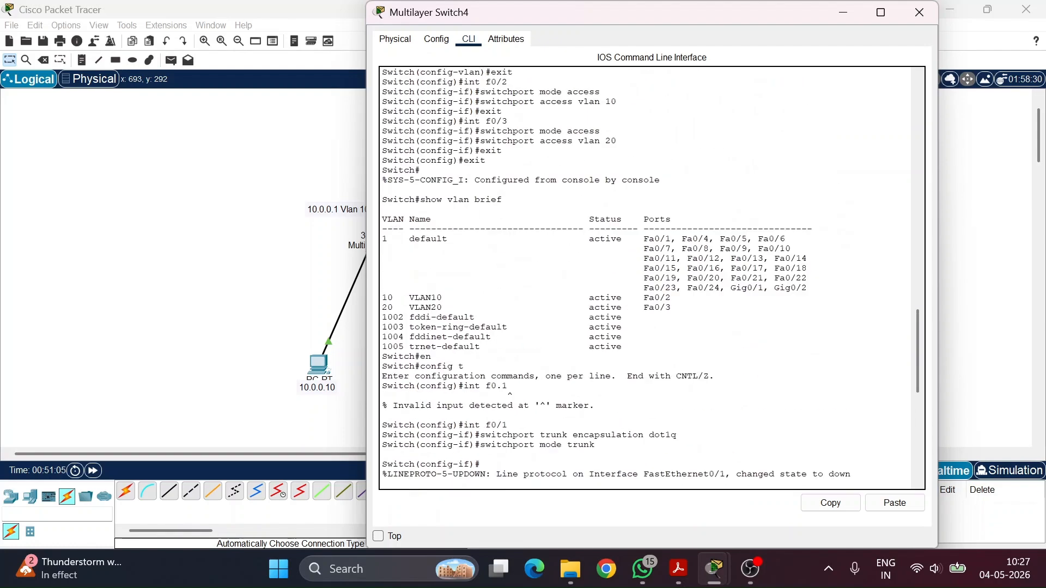
pyautogui.scroll(-20, 648, 278)
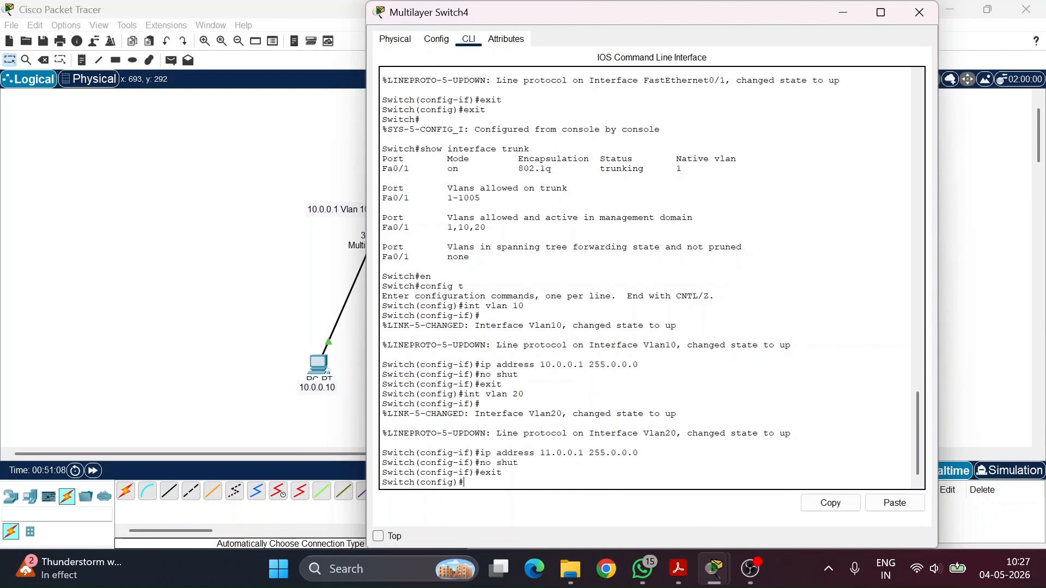
pyautogui.write('ip routing')
pyautogui.press('Return')
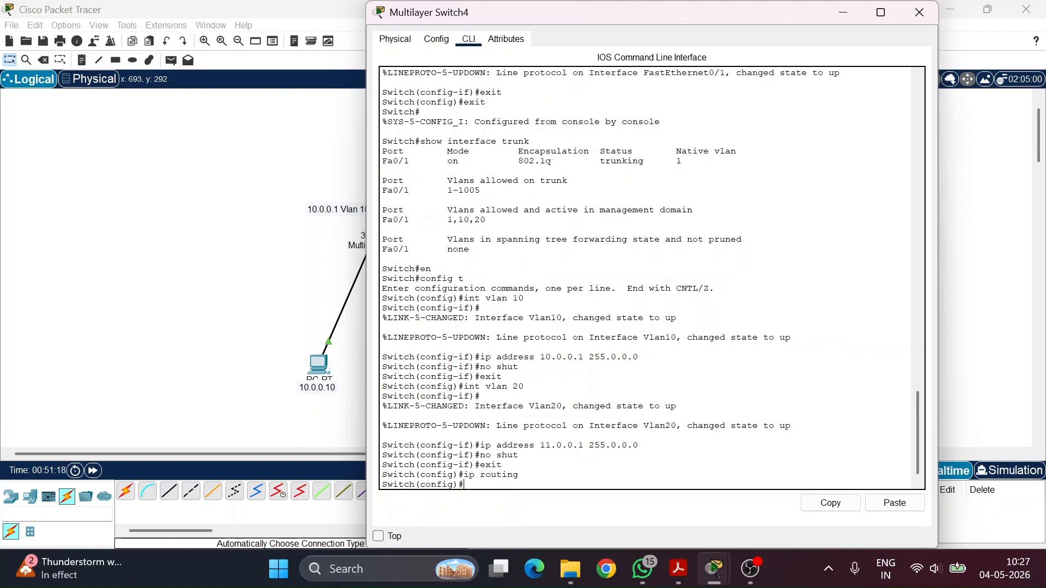
pyautogui.write('end')
pyautogui.press('Return')
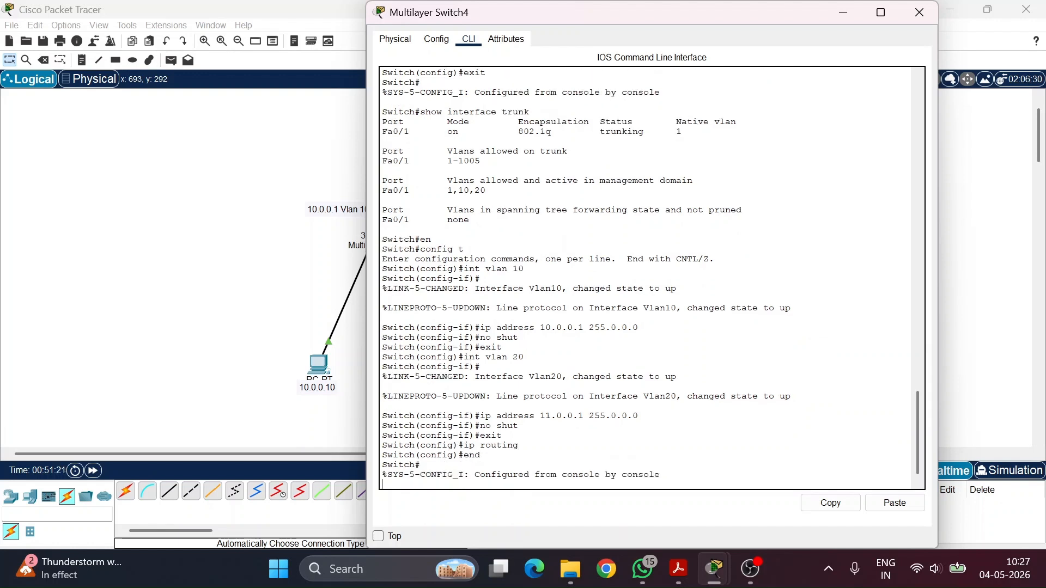
# Save Multilayer Switch4's configuration with write memory and minimize its window
pyautogui.write('witch#w')
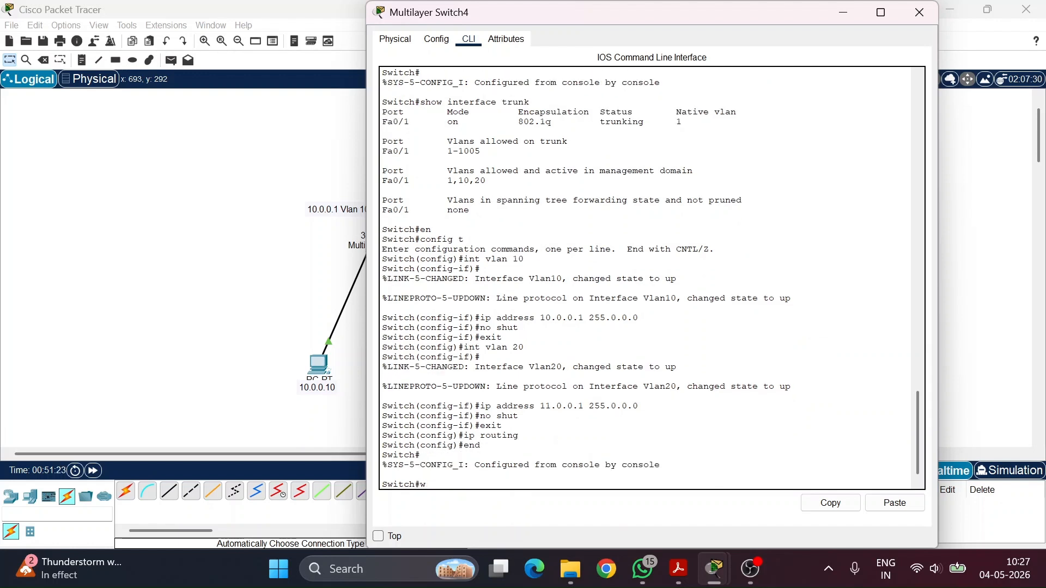
pyautogui.write('rite memory')
pyautogui.press('Return')
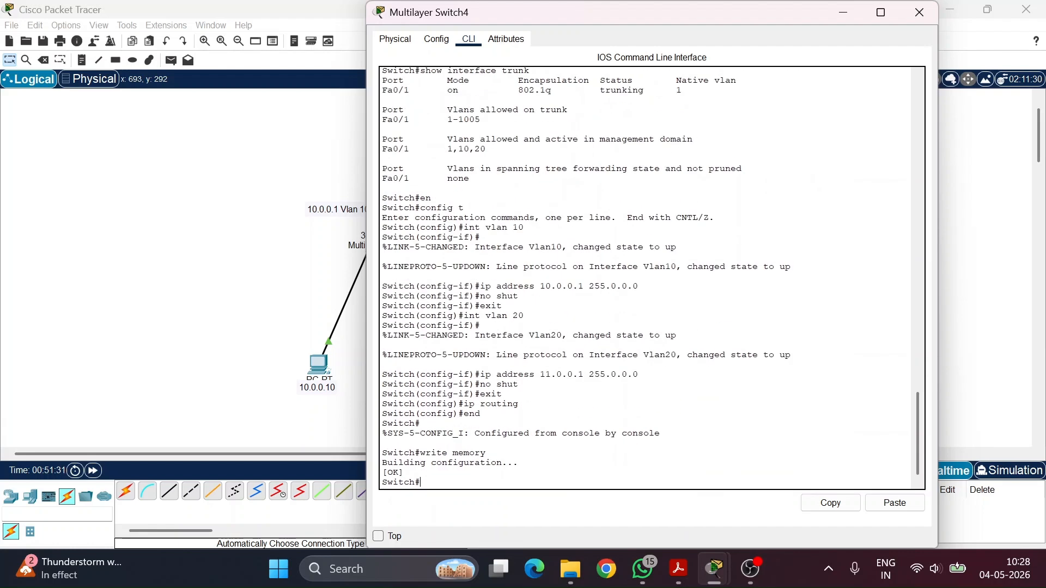
pyautogui.click(850, 16)
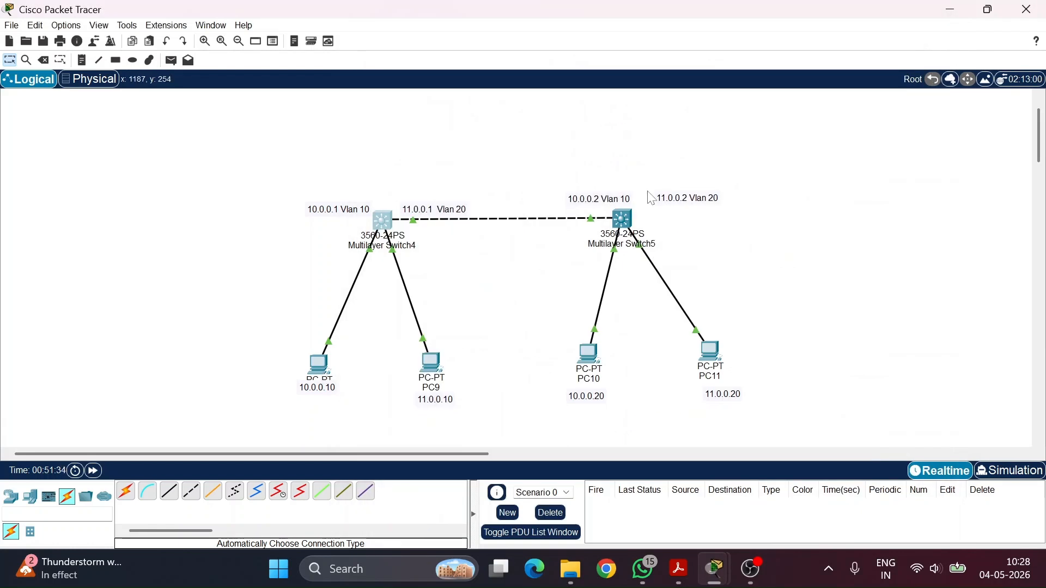
# Open Multilayer Switch5's command line and answer no to the initial configuration dialog
pyautogui.moveTo(621, 234)
pyautogui.click(627, 220)
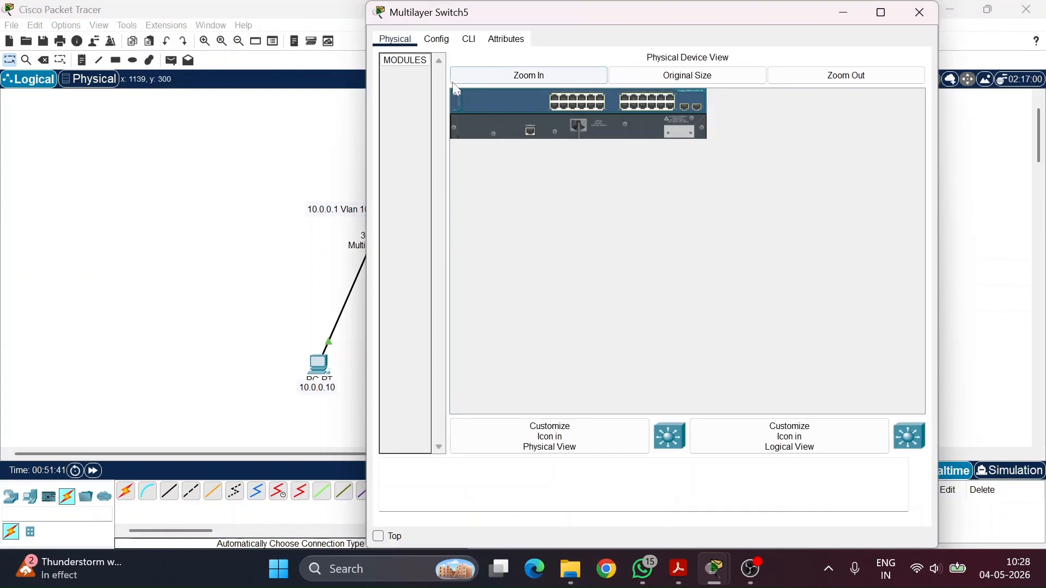
pyautogui.click(468, 40)
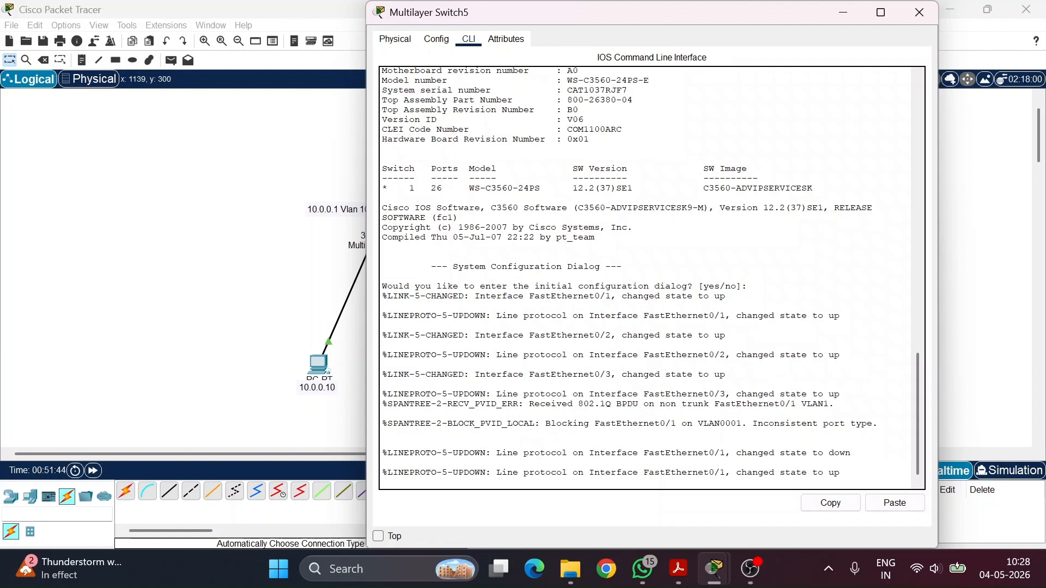
pyautogui.press('Return')
pyautogui.press('Return')
pyautogui.write('no')
pyautogui.press('Return')
pyautogui.press('Return')
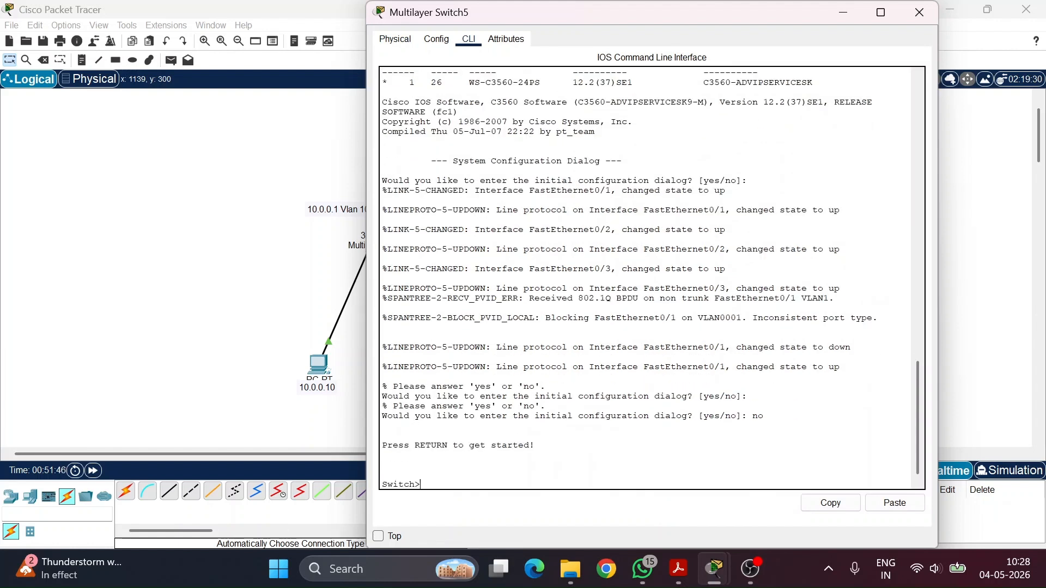
# Enter privileged mode on Multilayer Switch5 and start global configuration from the terminal
pyautogui.write('en')
pyautogui.press('Return')
pyautogui.write('confi')
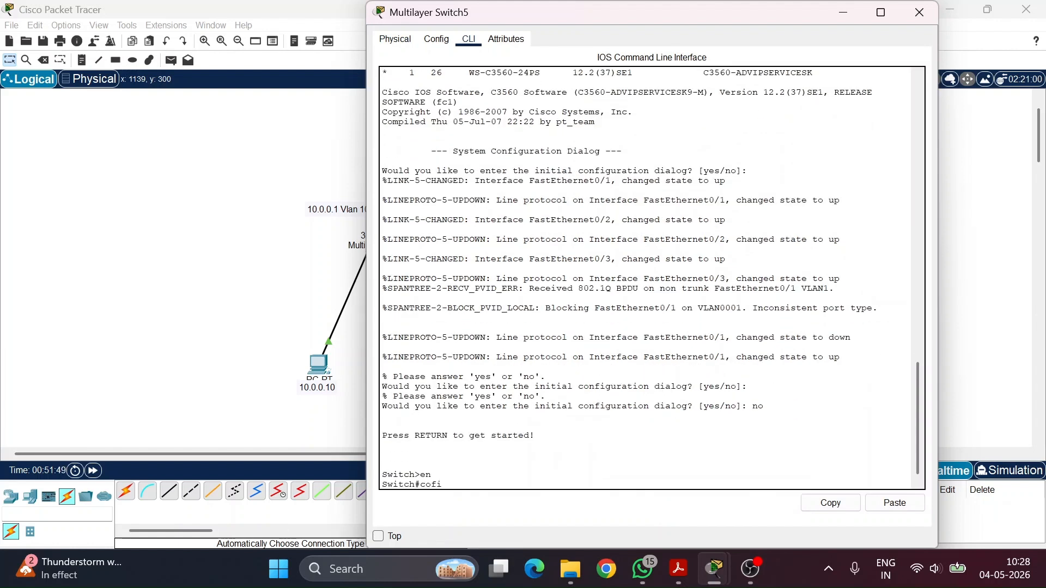
pyautogui.write('g')
pyautogui.press('BackSpace')
pyautogui.press('BackSpace')
pyautogui.press('BackSpace')
pyautogui.write('nfig')
pyautogui.press('Return')
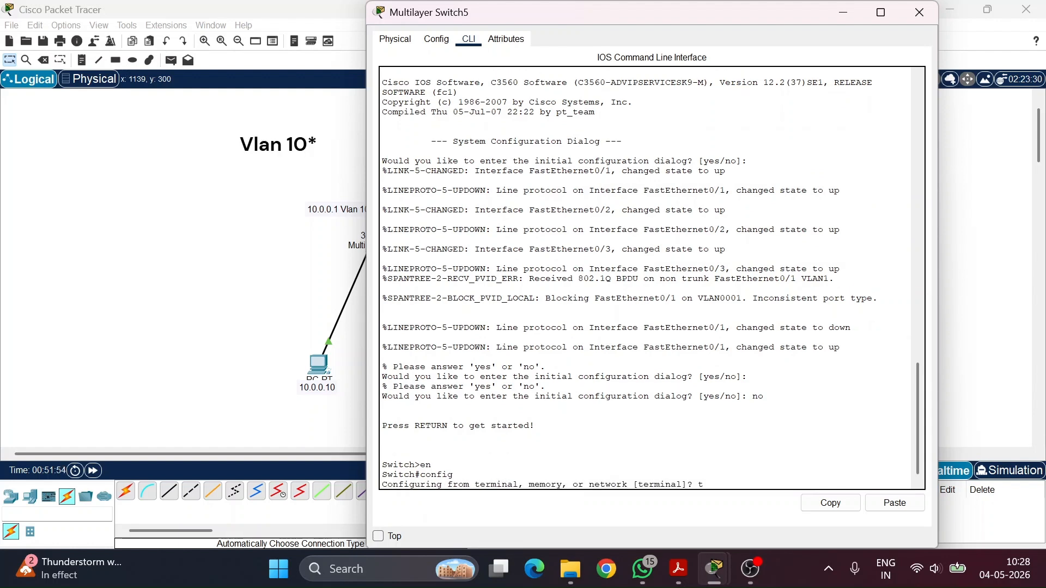
pyautogui.write('t')
pyautogui.press('Return')
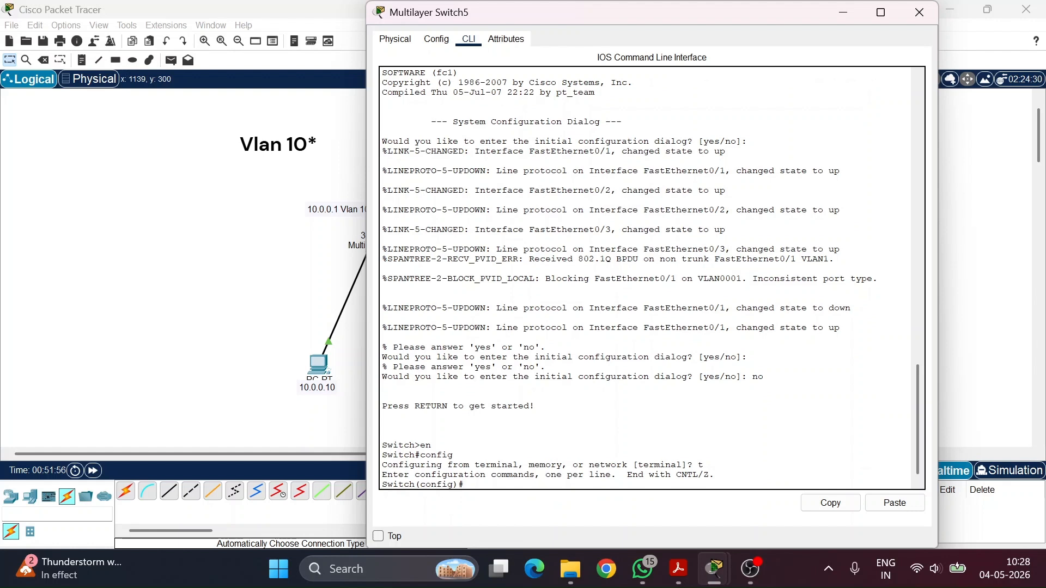
# Create VLAN 10 with the name VLAN10 on Multilayer Switch5 and exit VLAN configuration
pyautogui.write('vlan ')
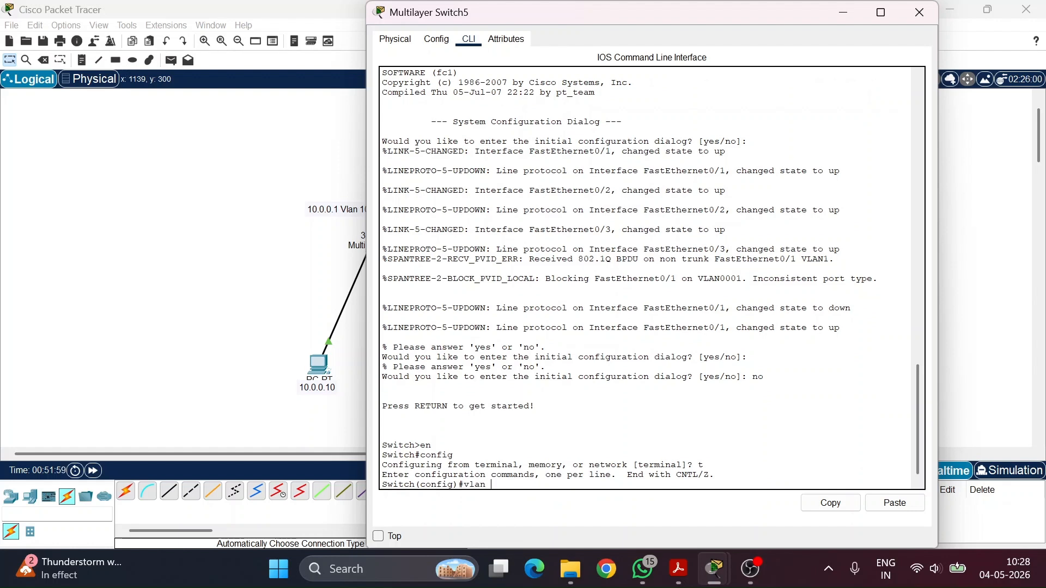
pyautogui.write('10')
pyautogui.press('Return')
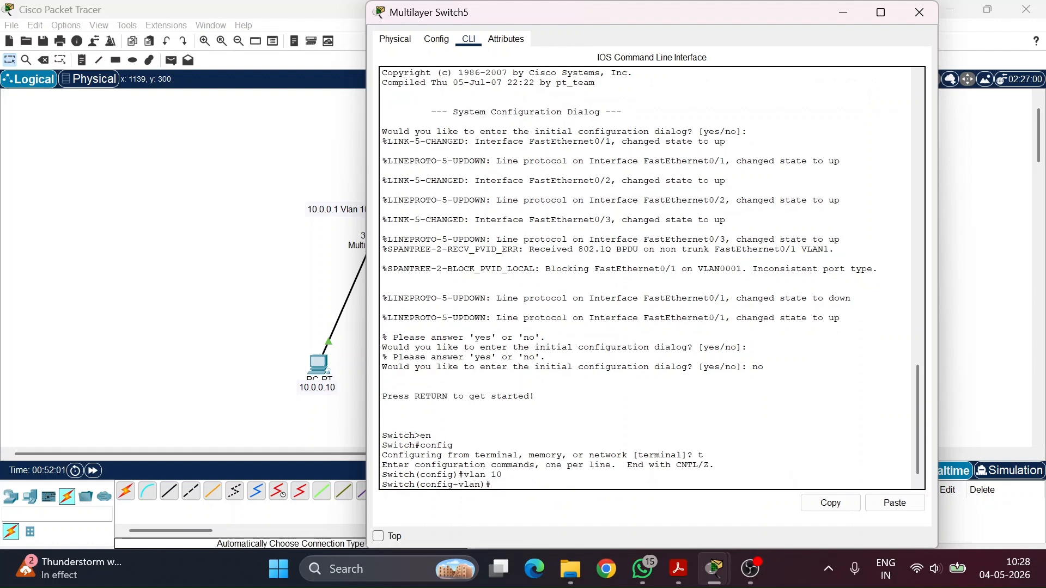
pyautogui.write('name VALN')
pyautogui.press('BackSpace')
pyautogui.press('BackSpace')
pyautogui.write('LAN 10')
pyautogui.press('Return')
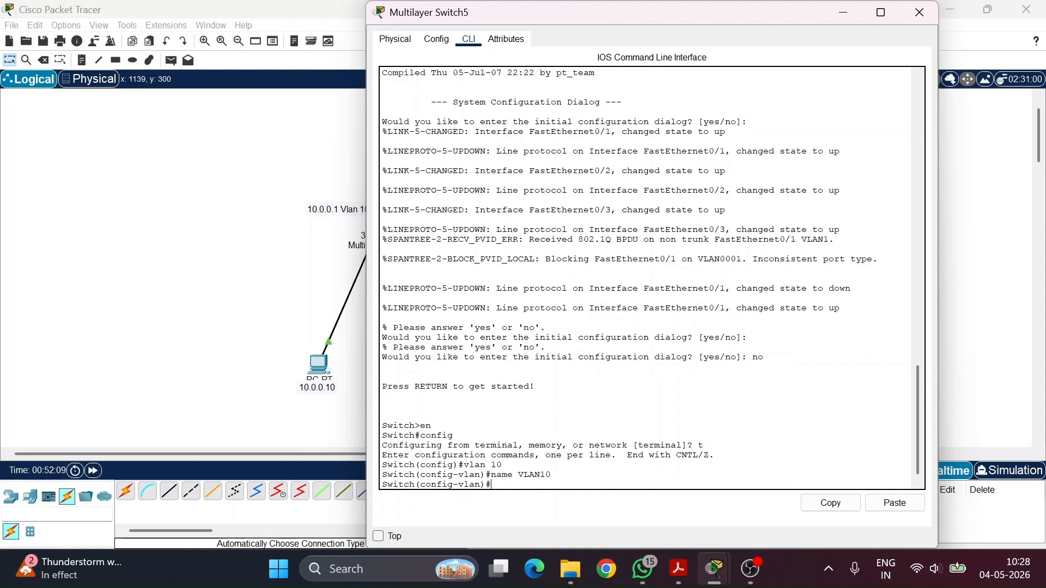
pyautogui.write('exit')
pyautogui.press('Return')
# Create VLAN 20 with the name VLAN20 and exit VLAN configuration
pyautogui.press('Up')
pyautogui.press('Up')
pyautogui.press('Up')
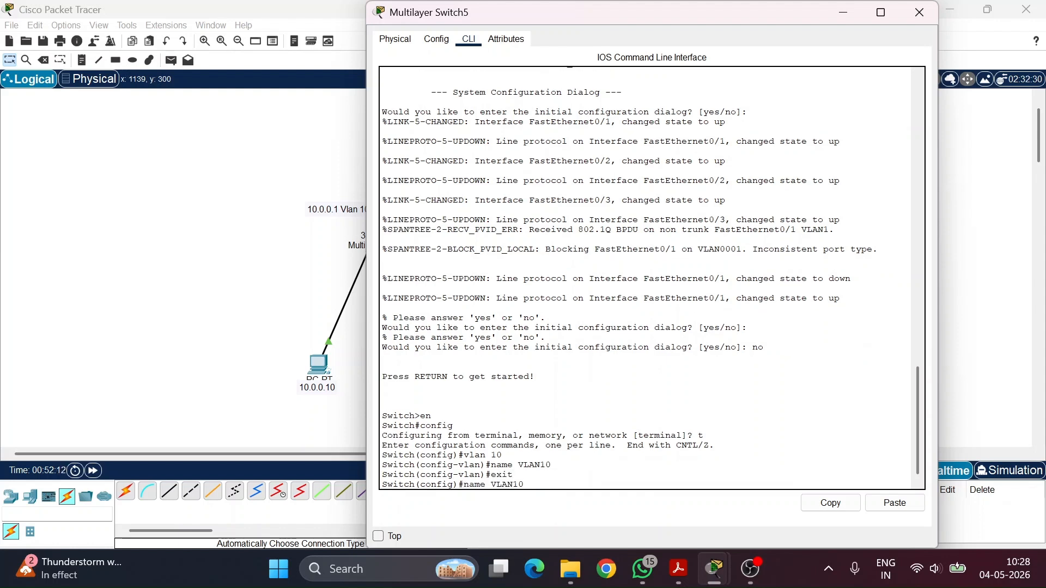
pyautogui.write('2')
pyautogui.press('Return')
pyautogui.press('Up')
pyautogui.press('Up')
pyautogui.press('Up')
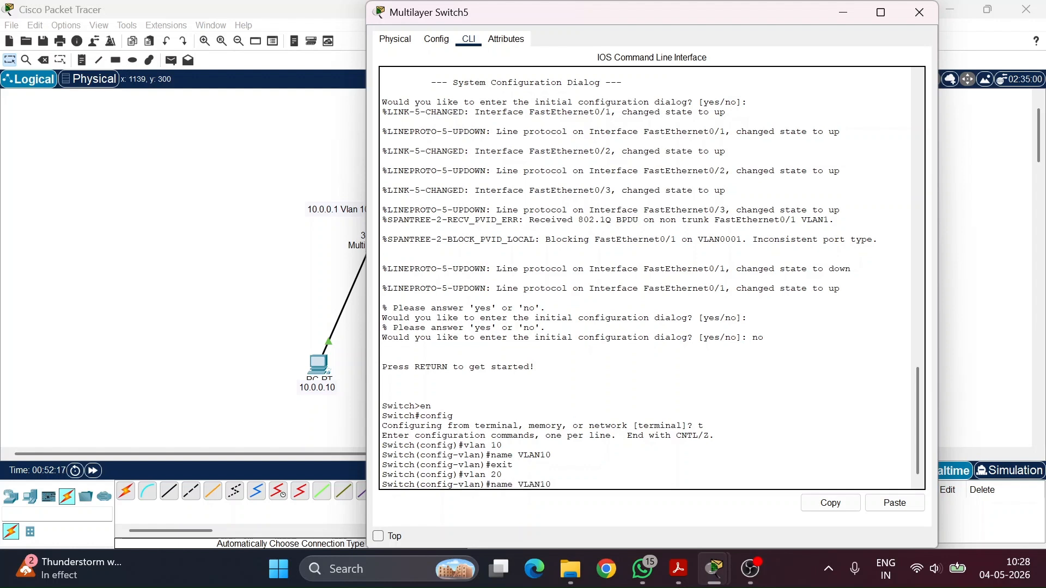
pyautogui.press('Return')
pyautogui.write('ex')
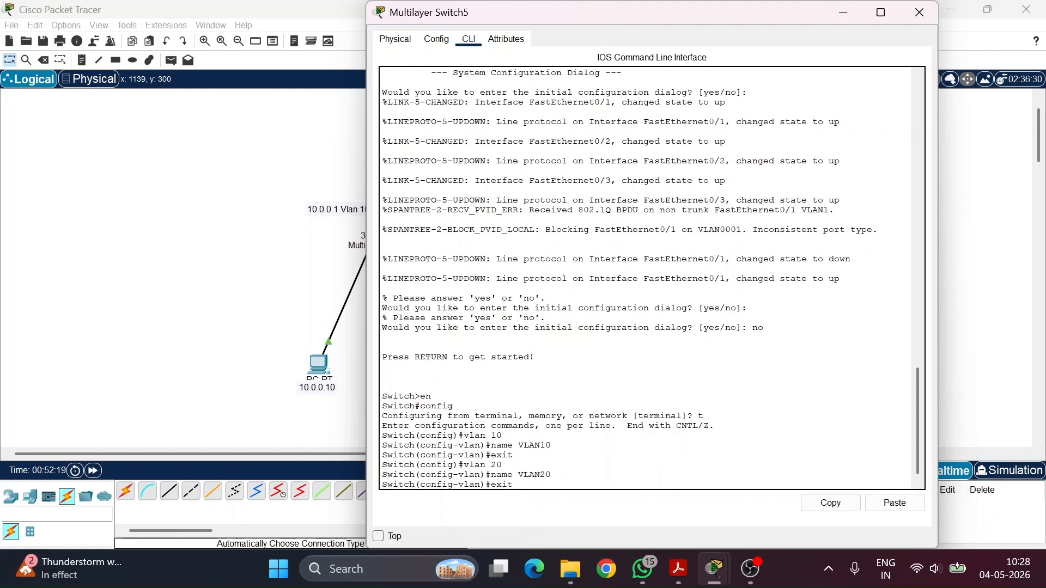
pyautogui.write('it')
pyautogui.press('Return')
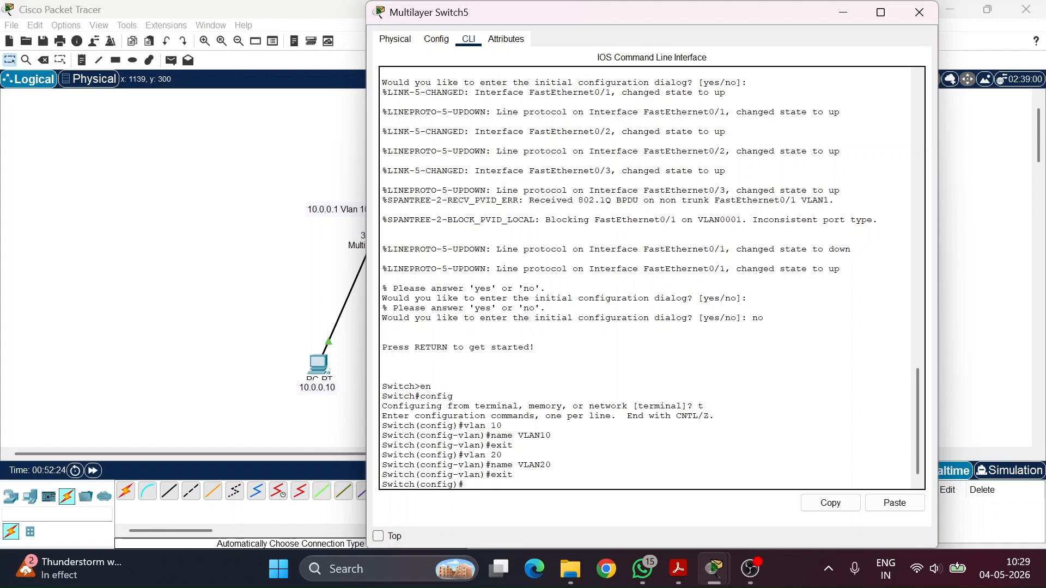
# Check which switch port leads to PC10, then open interface f0/2 and set switchport mode access
pyautogui.click(853, 16)
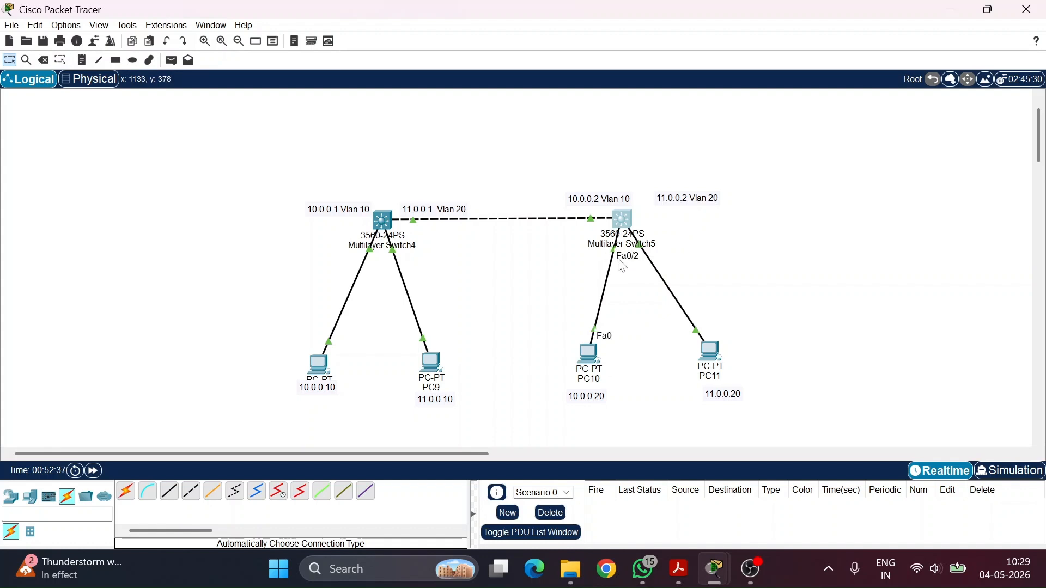
pyautogui.click(620, 223)
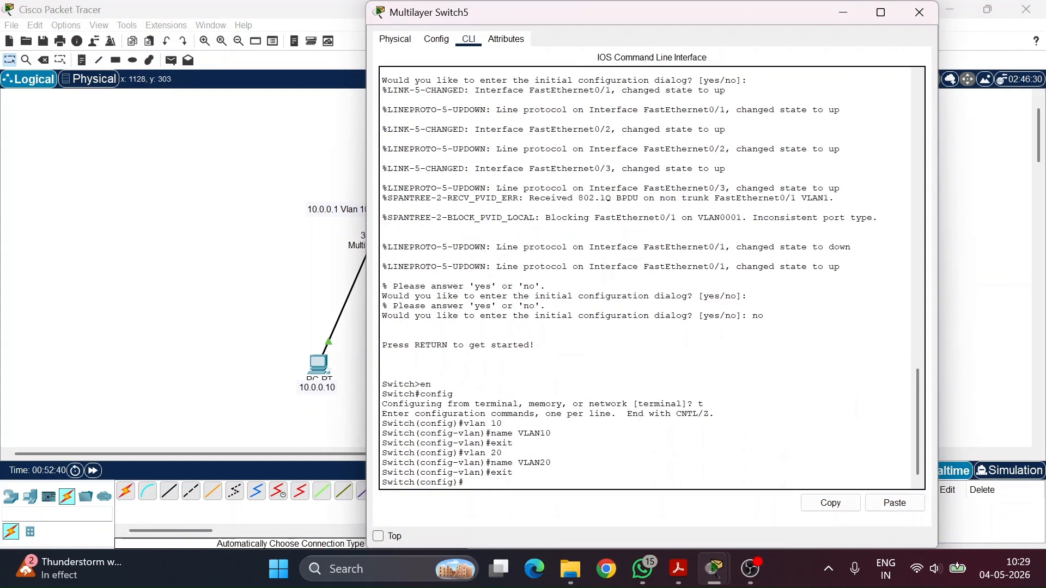
pyautogui.write('int f0/2')
pyautogui.press('Return')
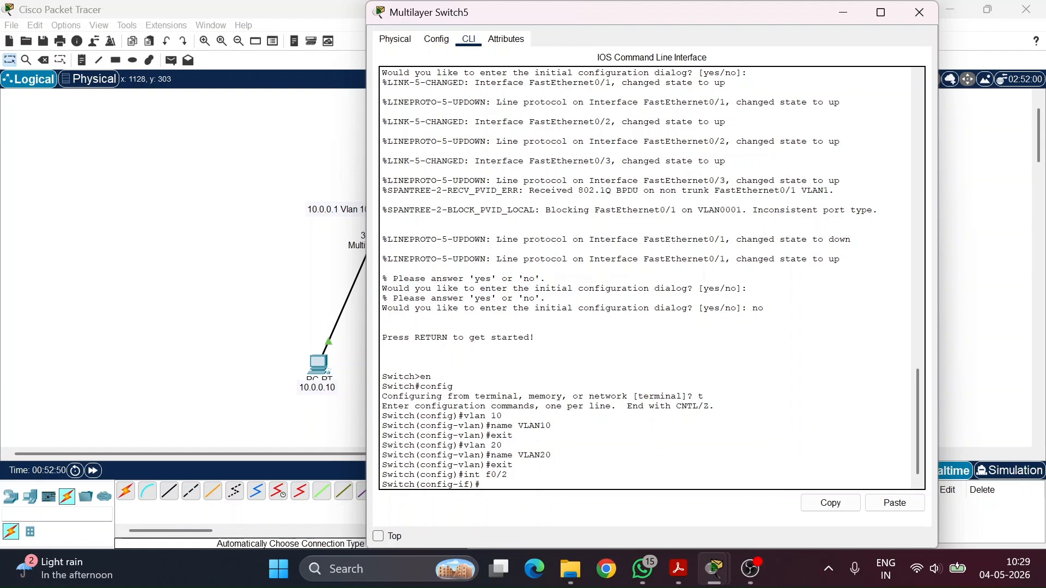
pyautogui.write('switchp')
pyautogui.write('ort')
pyautogui.press('BackSpace')
pyautogui.write('rt mode access')
pyautogui.press('Return')
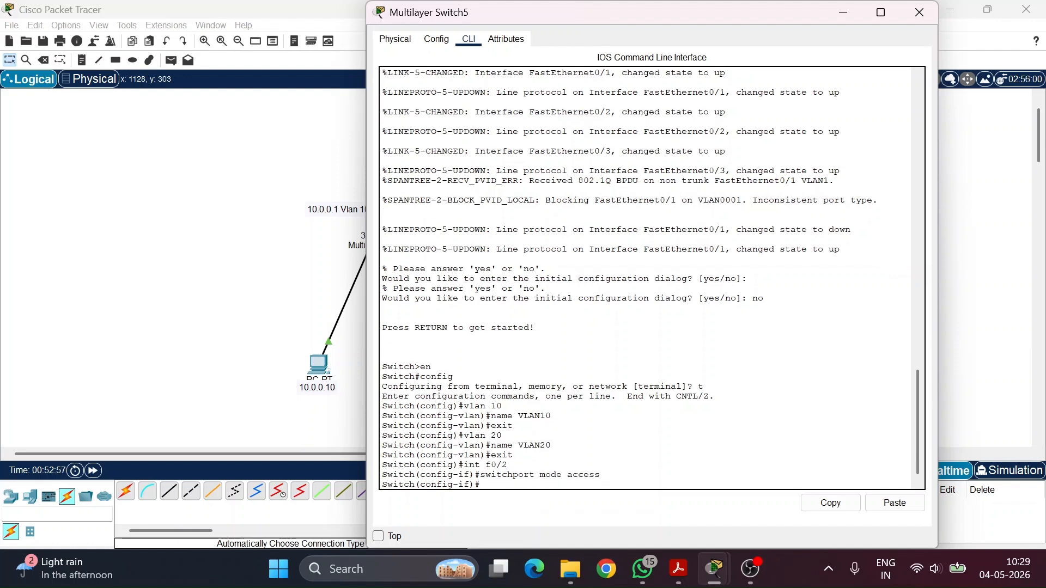
# Assign interface f0/2 to VLAN 10 with switchport access vlan 10 and exit the interface
pyautogui.write('swtich port accessvaln')
pyautogui.press('BackSpace')
pyautogui.write('lan 10')
pyautogui.press('Return')
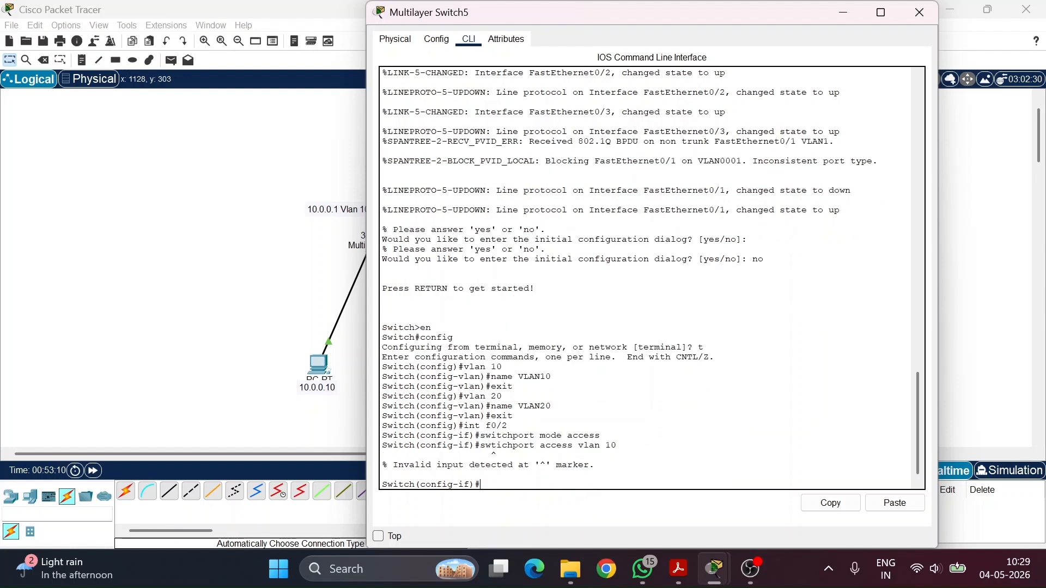
pyautogui.press('Up')
pyautogui.press('BackSpace')
pyautogui.write('i')
pyautogui.press('BackSpace')
pyautogui.press('BackSpace')
pyautogui.press('BackSpace')
pyautogui.write('wit')
pyautogui.press('Return')
pyautogui.write('e')
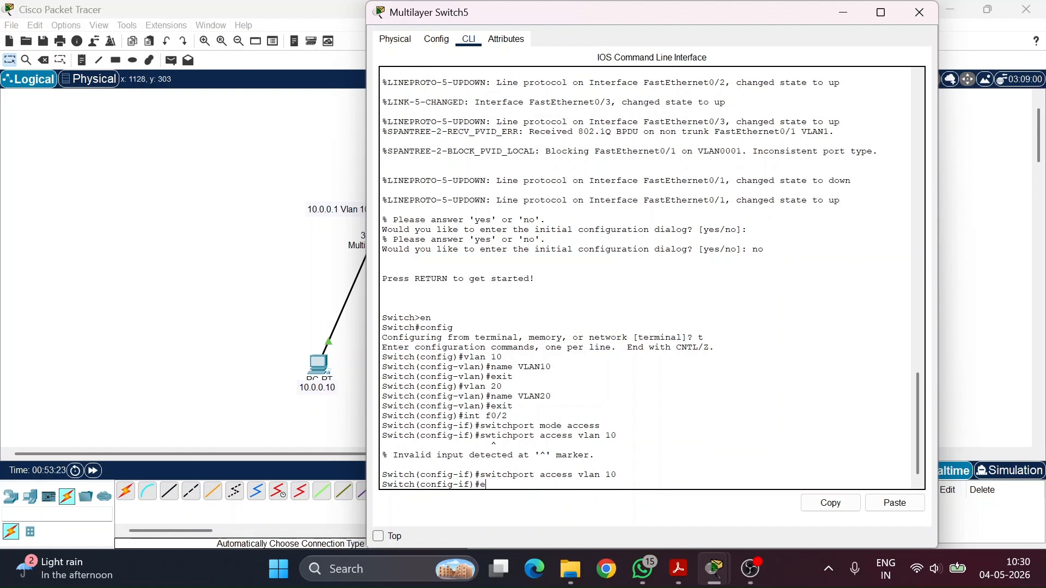
pyautogui.write('xit')
pyautogui.press('Return')
# Check which switch port leads to PC11, then open interface f0/3 and set switchport mode access
pyautogui.press('Up')
pyautogui.press('Up')
pyautogui.press('Up')
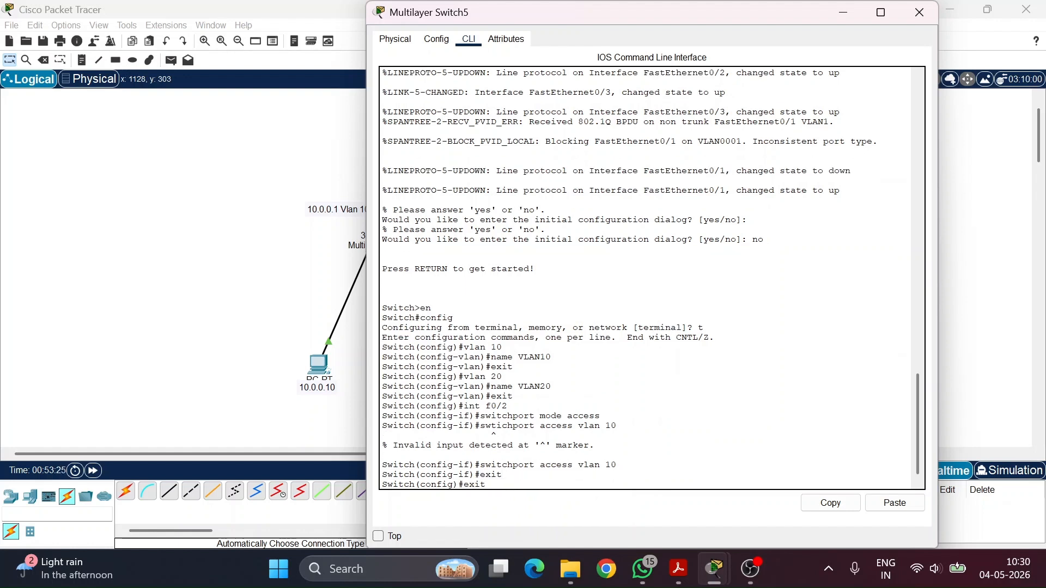
pyautogui.press('Up')
pyautogui.press('Up')
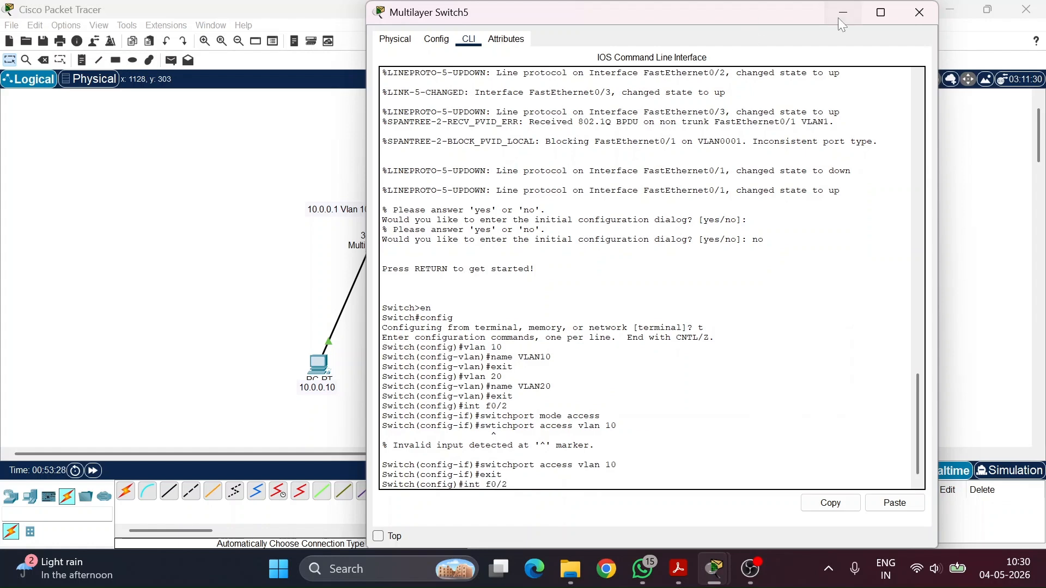
pyautogui.click(918, 12)
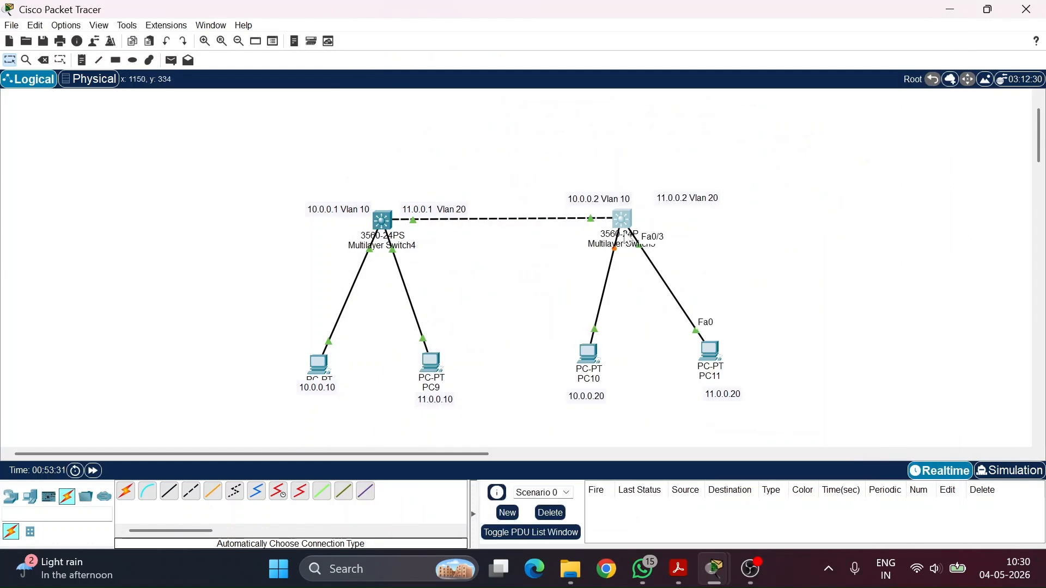
pyautogui.click(623, 228)
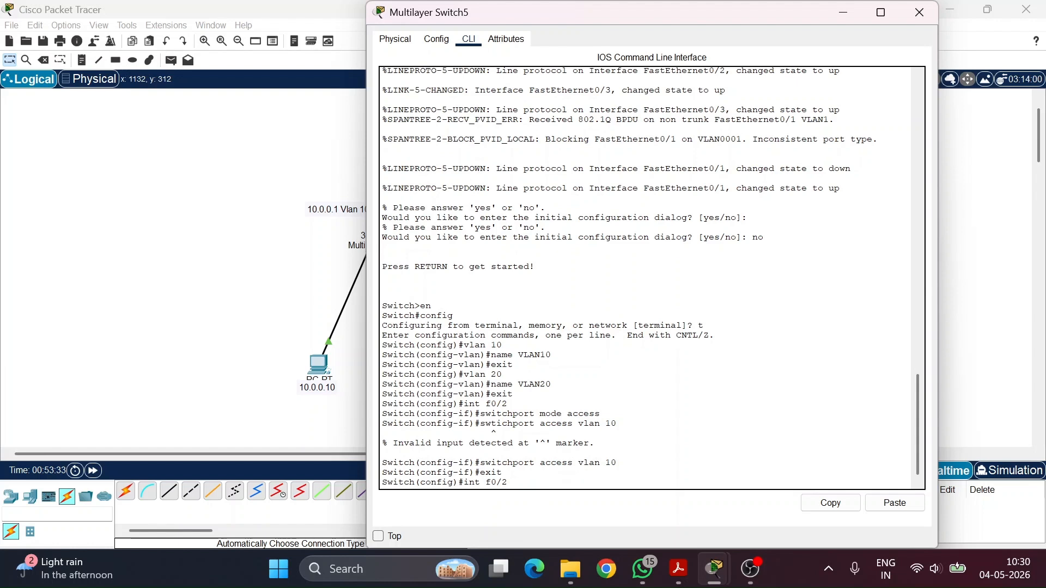
pyautogui.press('BackSpace')
pyautogui.write('3')
pyautogui.press('Return')
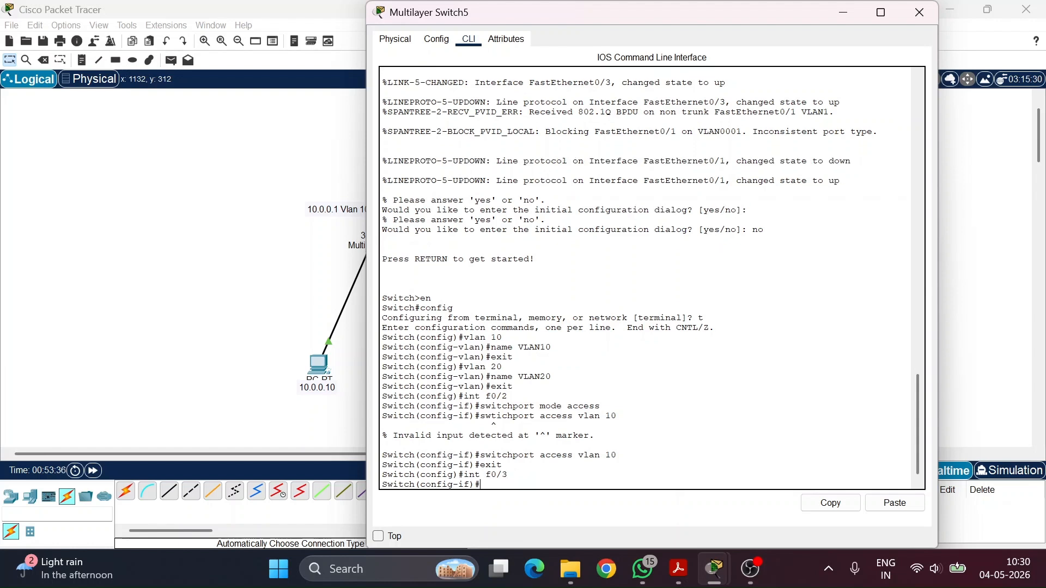
pyautogui.write('exit')
pyautogui.press('Up')
pyautogui.press('Up')
pyautogui.press('Up')
pyautogui.press('Return')
# Assign interface f0/3 to VLAN 20 with switchport access vlan 20 and exit the interface
pyautogui.press('Up')
pyautogui.press('Up')
pyautogui.press('Up')
pyautogui.press('Up')
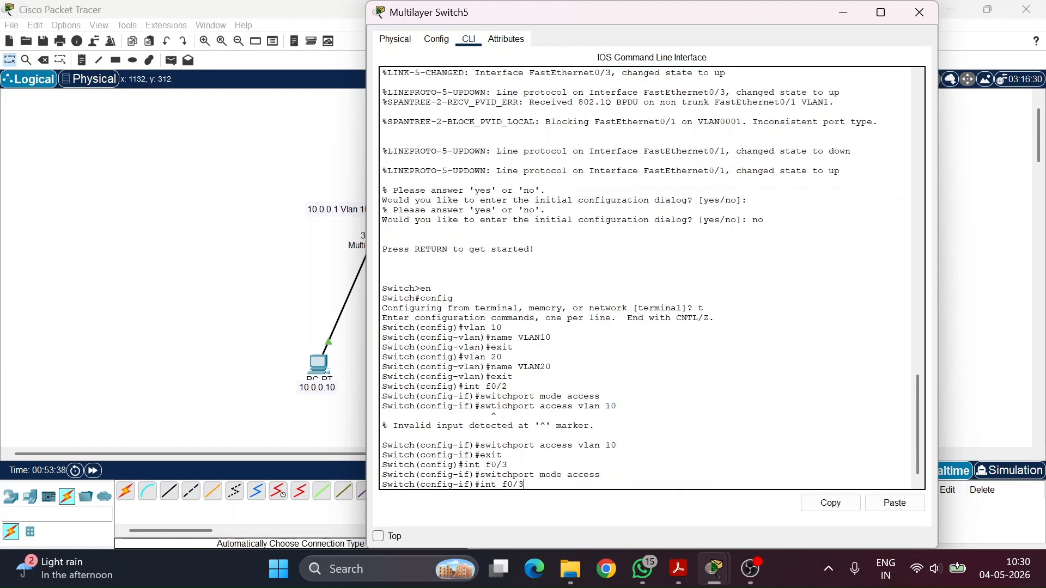
pyautogui.press('Left')
pyautogui.press('BackSpace')
pyautogui.write('2')
pyautogui.press('Return')
pyautogui.write('exit')
pyautogui.press('Return')
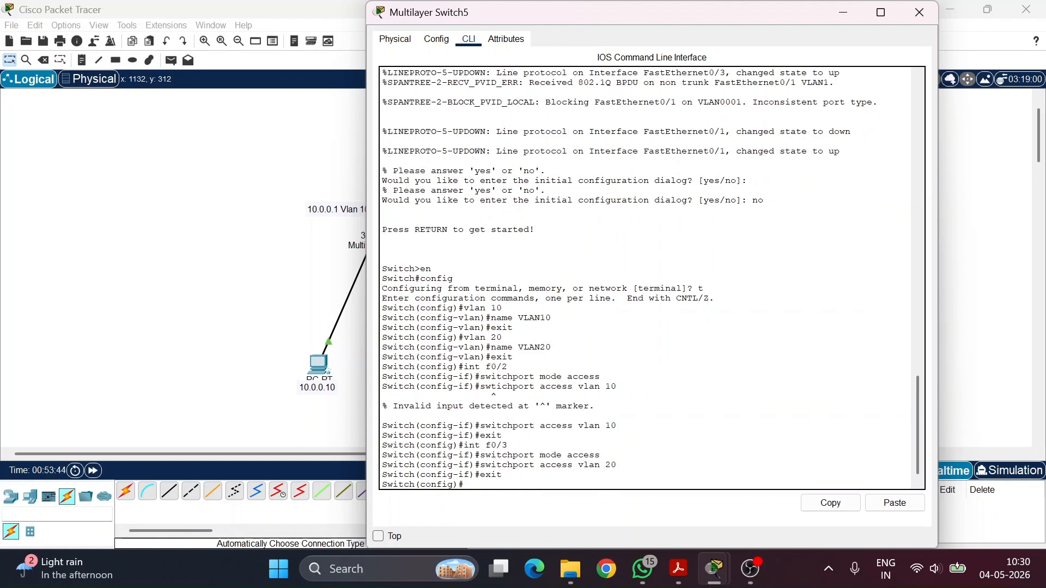
# Check the inter-switch link in the topology, then open interface f0/1 on Multilayer Switch5 and set switchport trunk encapsulation dot1q
pyautogui.click(843, 12)
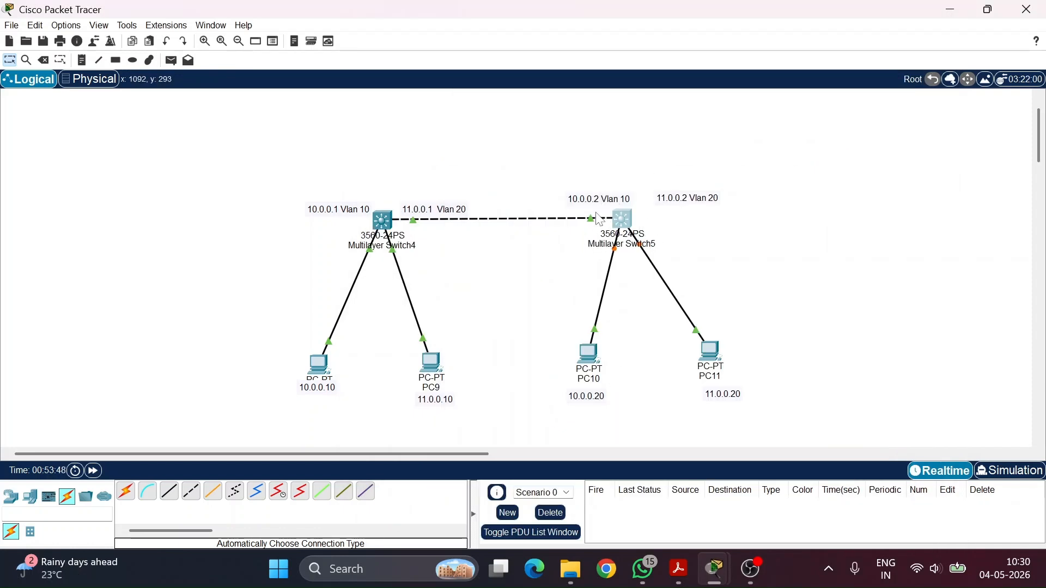
pyautogui.click(617, 224)
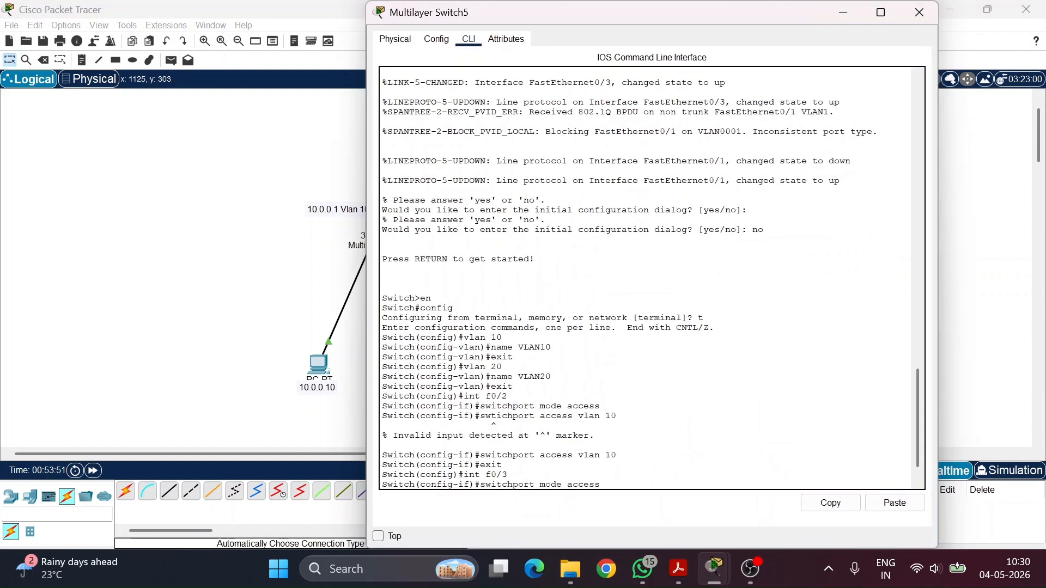
pyautogui.write('itch(config)#i')
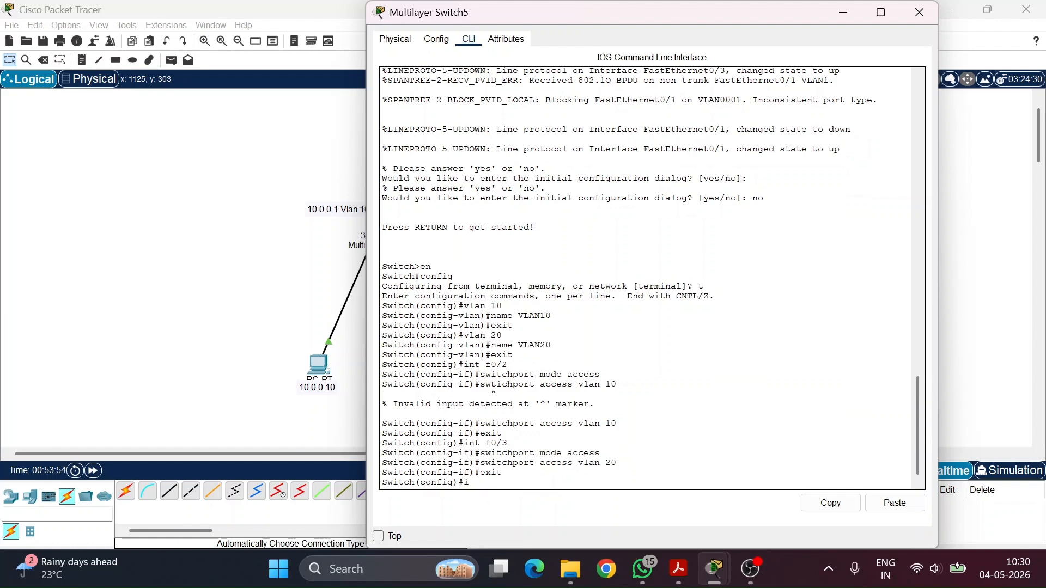
pyautogui.write('nt f0/1')
pyautogui.press('Return')
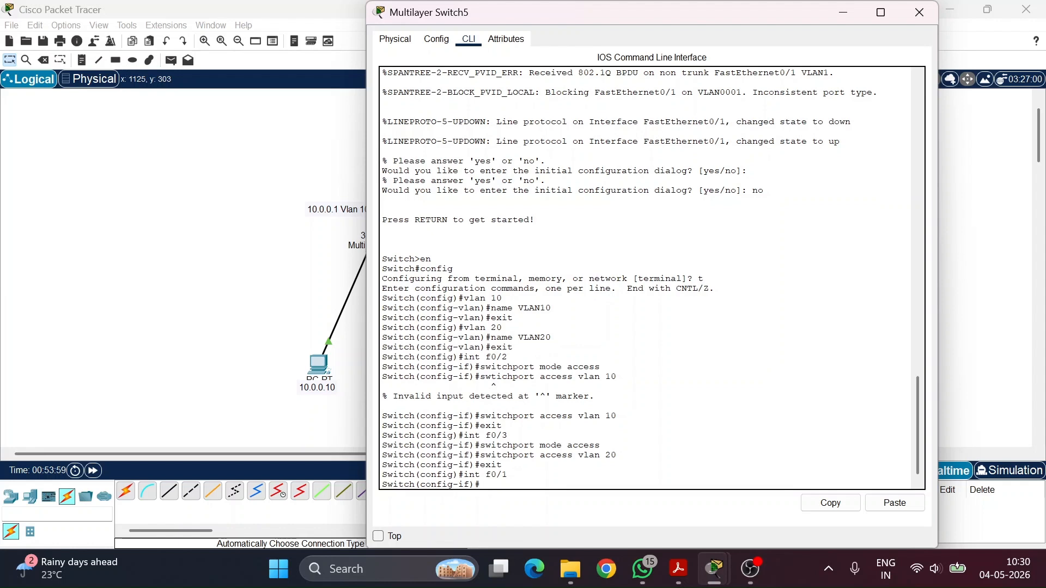
pyautogui.write('switchport trunk encapsu')
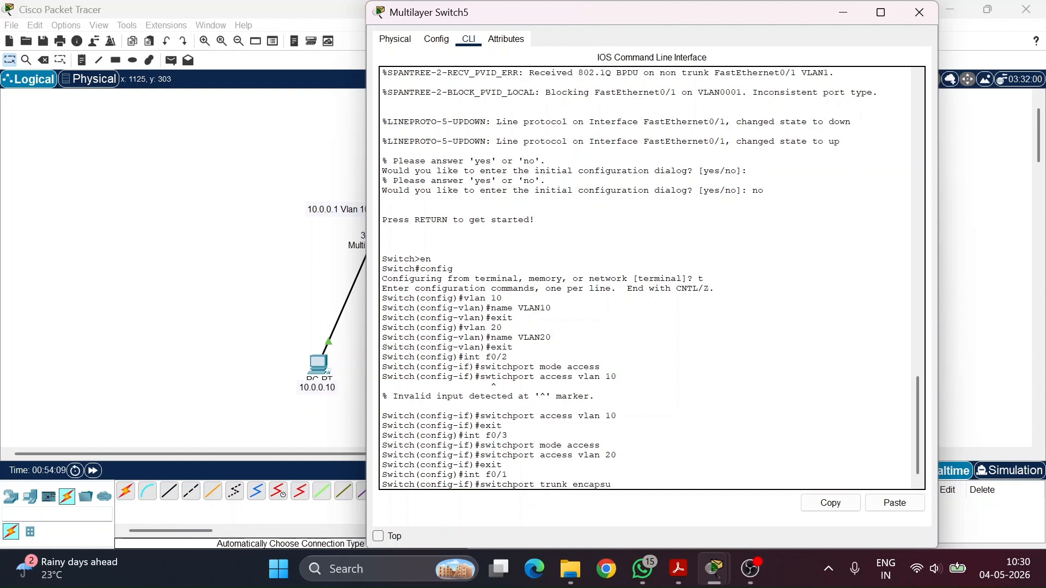
pyautogui.write('lation dot1q')
pyautogui.press('Return')
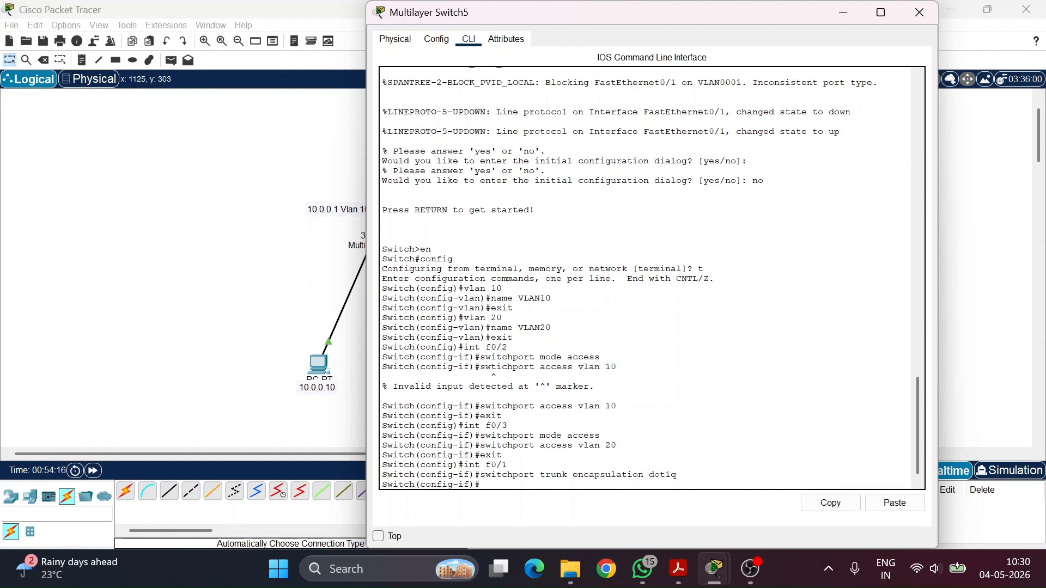
# Try to make interface f0/1 a trunk with the command switchport access trunk
pyautogui.write('switchpot')
pyautogui.press('BackSpace')
pyautogui.write('ort access trunk')
pyautogui.press('Return')
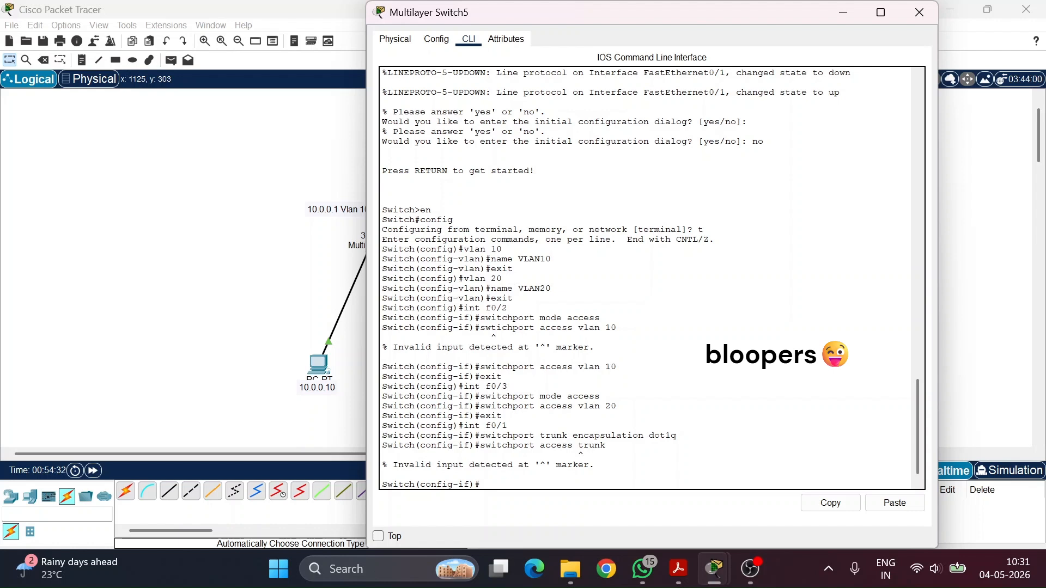
# Set interface f0/1 to trunking with switchport mode trunk and exit the interface
pyautogui.press('Up')
pyautogui.press('BackSpace')
pyautogui.press('BackSpace')
pyautogui.press('BackSpace')
pyautogui.press('BackSpace')
pyautogui.press('BackSpace')
pyautogui.press('BackSpace')
pyautogui.press('BackSpace')
pyautogui.write('md')
pyautogui.press('BackSpace')
pyautogui.press('BackSpace')
pyautogui.write('ode trunk')
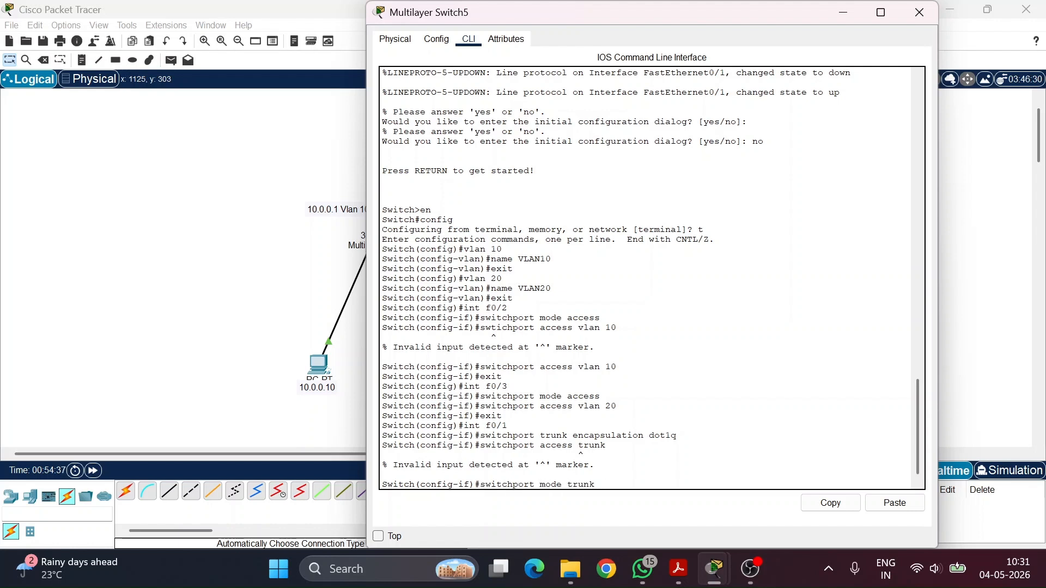
pyautogui.press('Return')
pyautogui.write('exit')
pyautogui.press('Return')
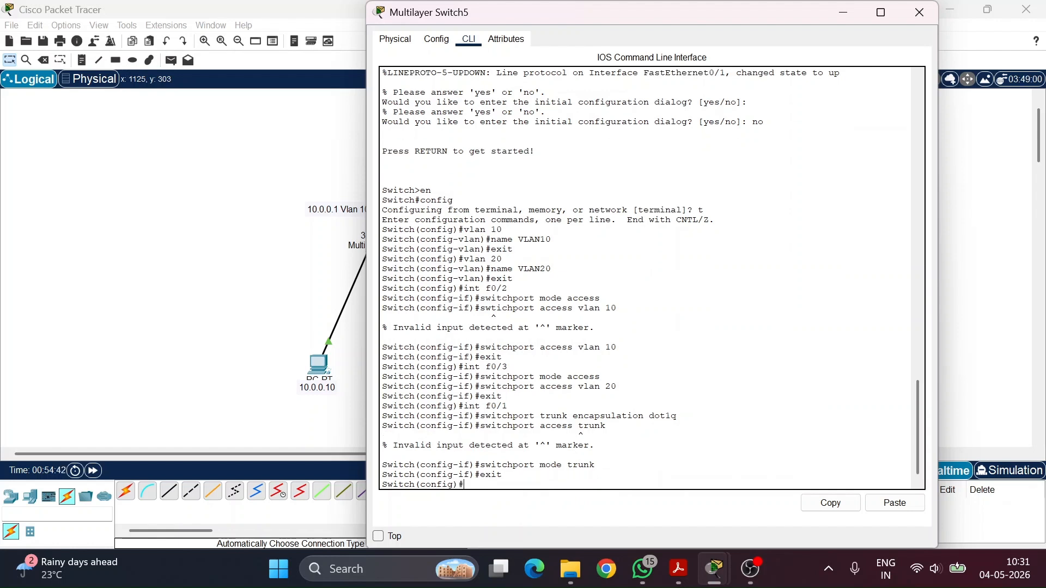
# Leave configuration mode and check the VLANs and the trunk with show vlan brief and show interface trunk
pyautogui.write('exit')
pyautogui.press('Return')
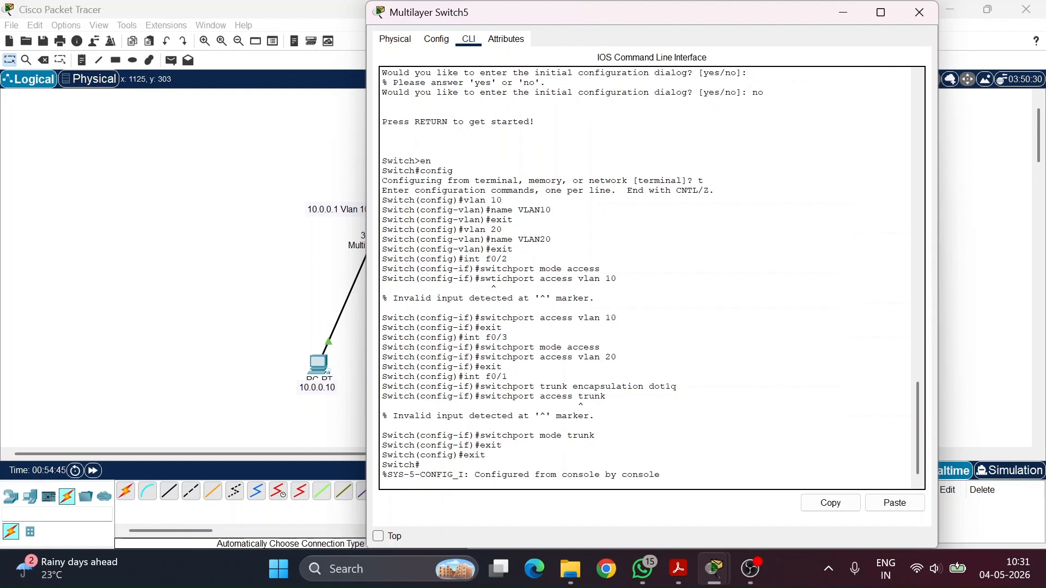
pyautogui.press('Return')
pyautogui.write('sho')
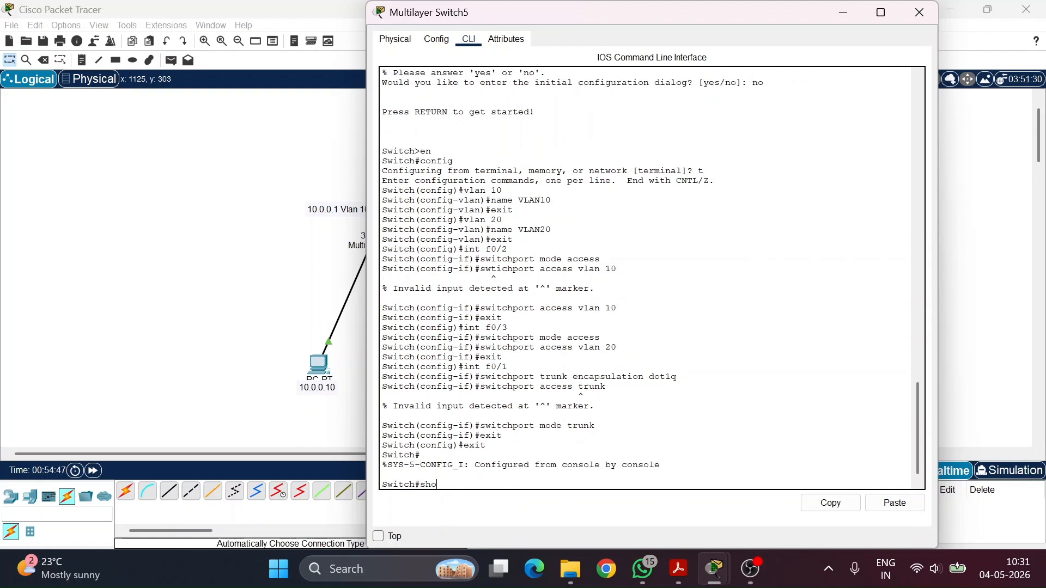
pyautogui.write('w vlan brief')
pyautogui.press('Return')
pyautogui.moveTo(463, 425); pyautogui.dragTo(382, 436)
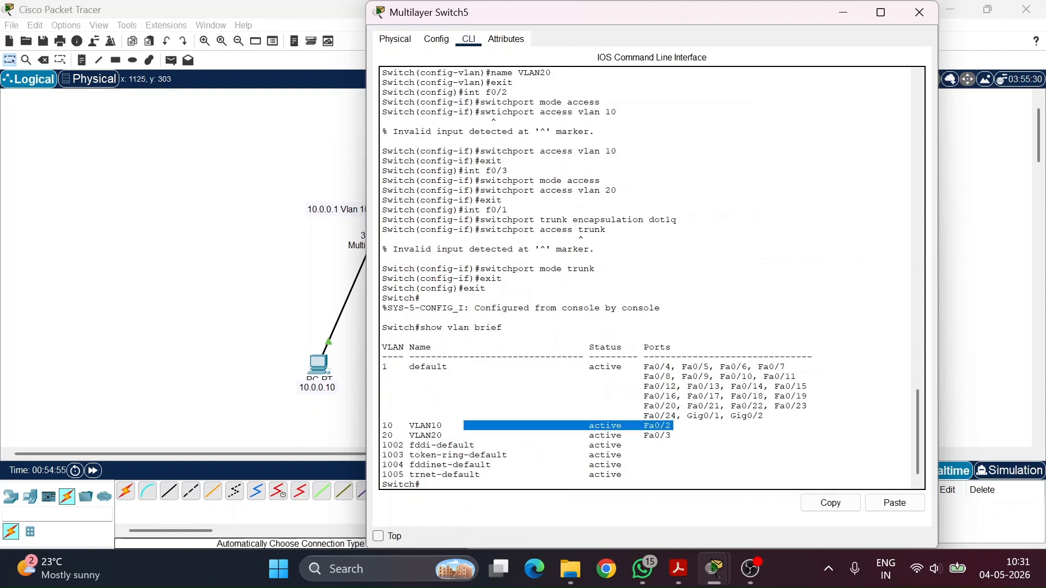
pyautogui.click(383, 435)
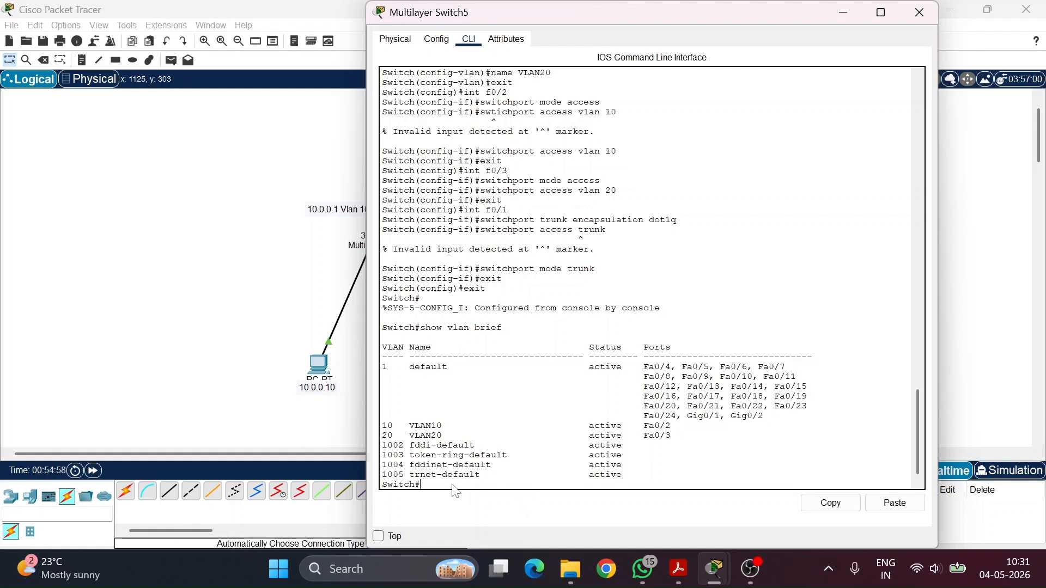
pyautogui.write('show interface trunk')
pyautogui.press('Return')
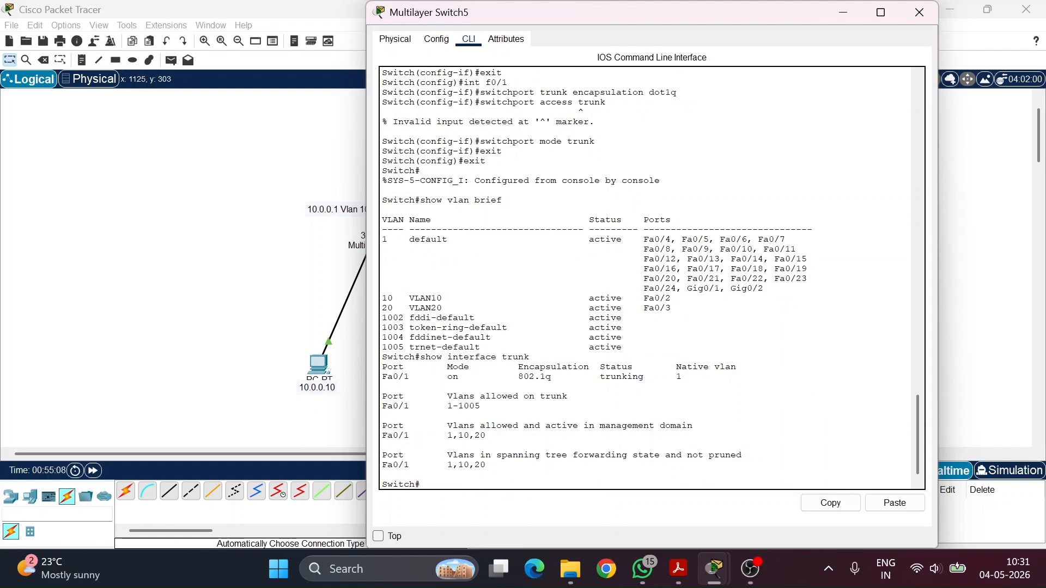
# Enter global configuration mode with config t and open the VLAN 10 interface with int vlan 10
pyautogui.write('en')
pyautogui.press('Return')
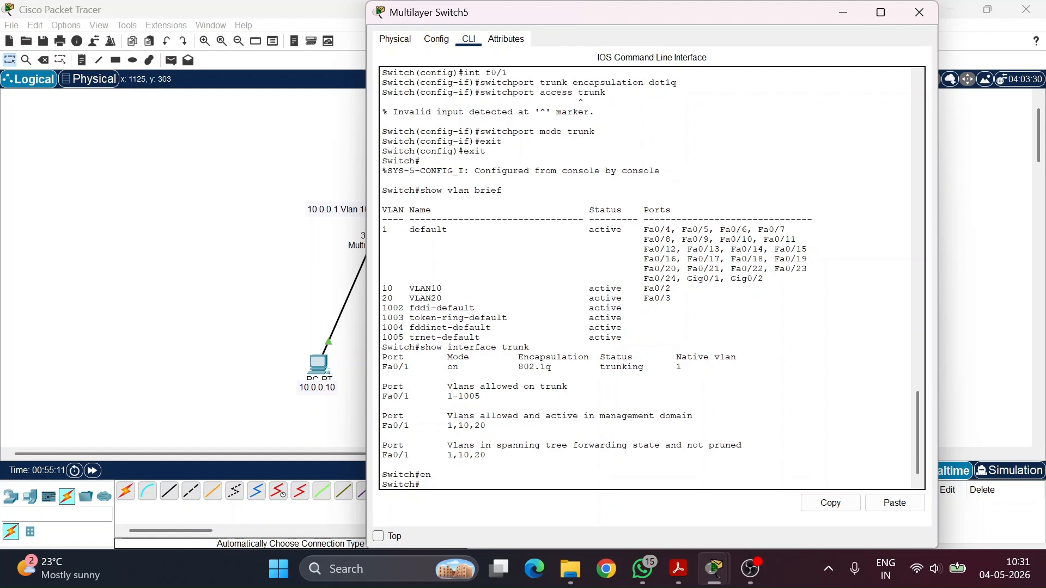
pyautogui.write('config t')
pyautogui.press('Return')
pyautogui.write('int valn')
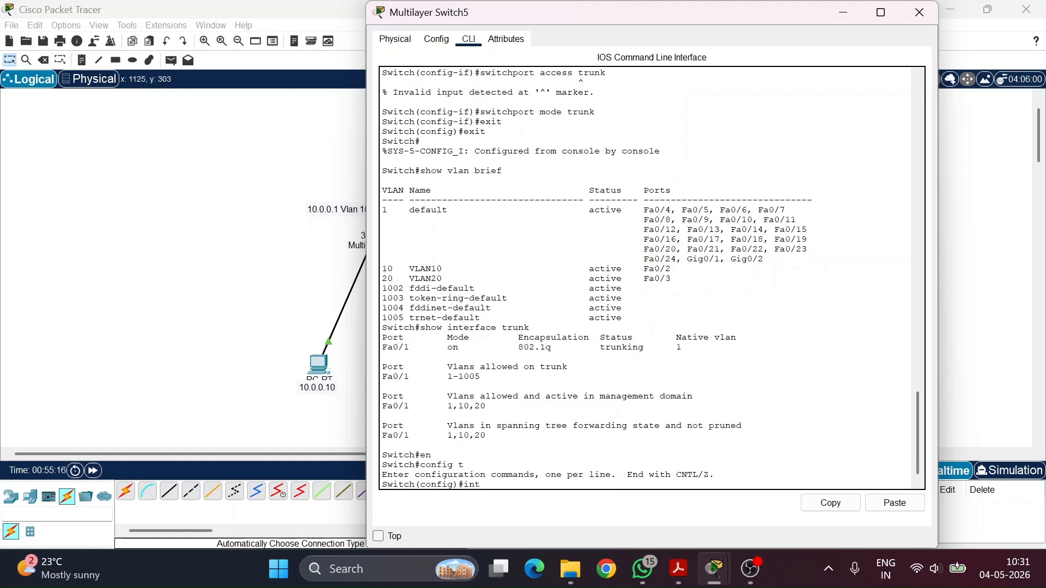
pyautogui.press('BackSpace')
pyautogui.press('BackSpace')
pyautogui.press('BackSpace')
pyautogui.write('lan 10')
pyautogui.press('Return')
# Assign the VLAN 10 interface the address 10.0.0.2 with mask 255.0.0.0, enable it with no shut and exit
pyautogui.write('ip ')
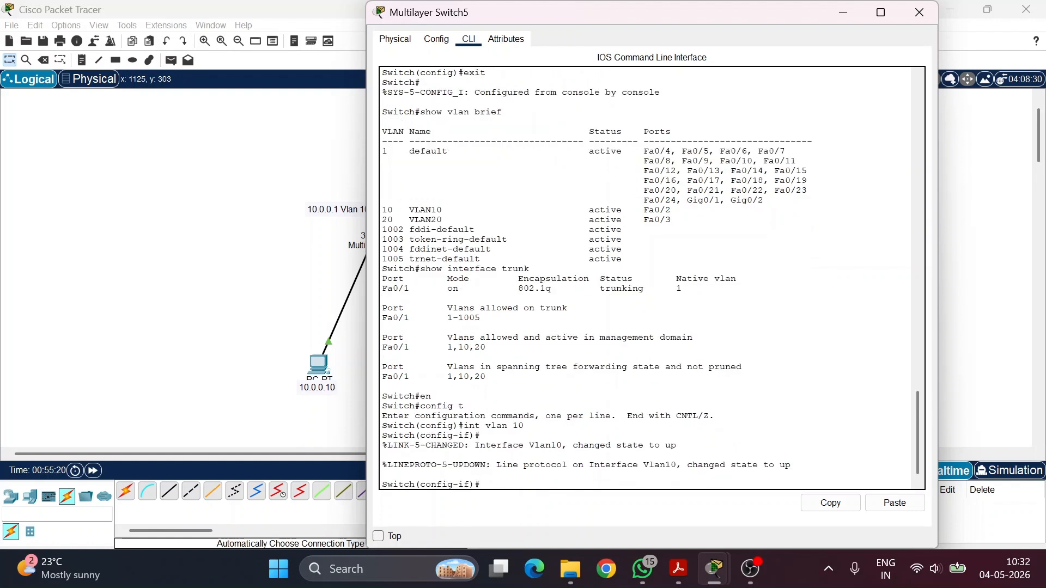
pyautogui.write('address')
pyautogui.click(833, 15)
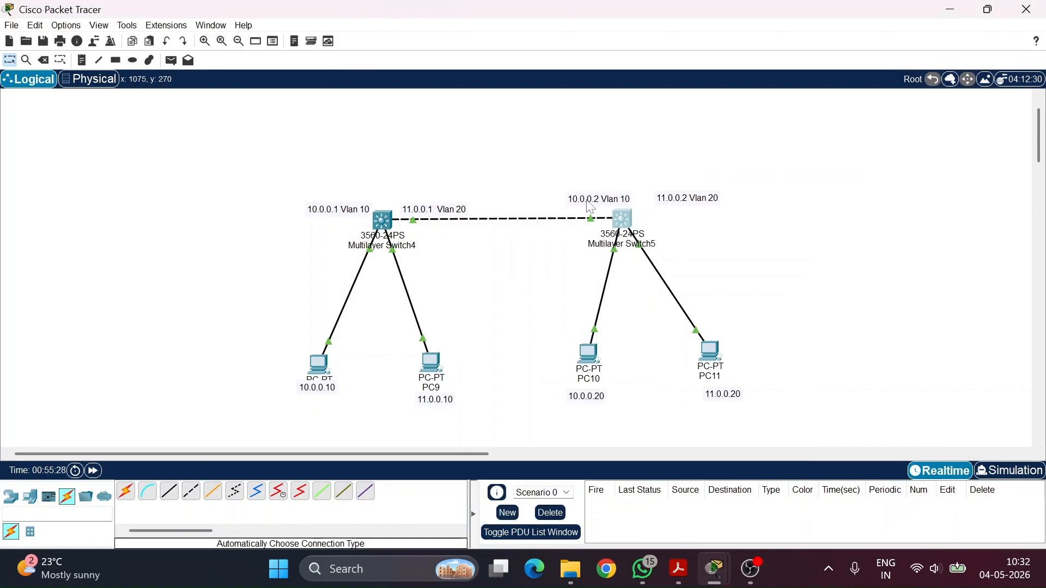
pyautogui.click(623, 220)
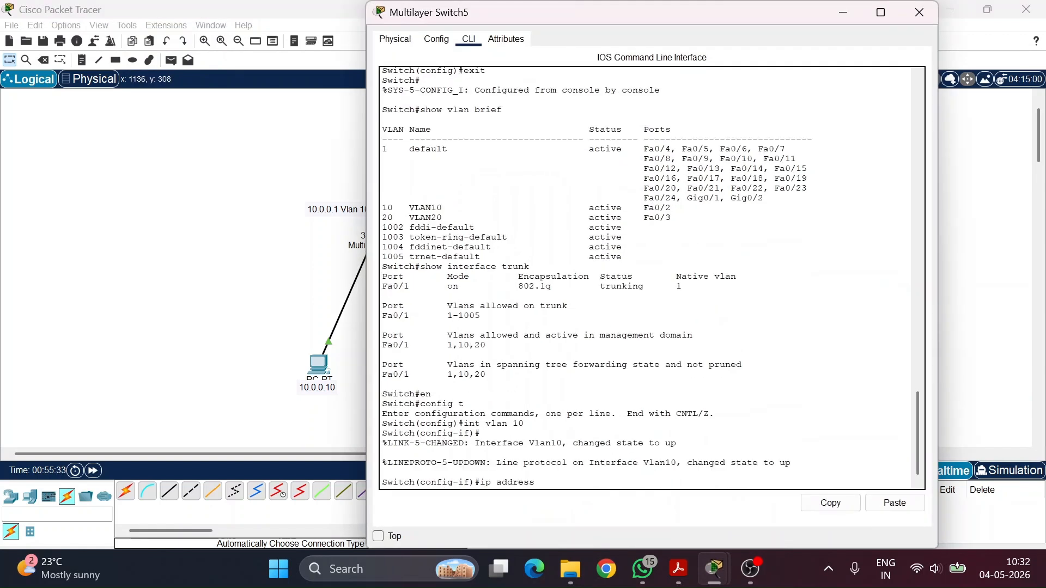
pyautogui.write('10.0.0.2 2255.0.0.0')
pyautogui.press('Return')
pyautogui.write('no shut')
pyautogui.press('Return')
pyautogui.write('e')
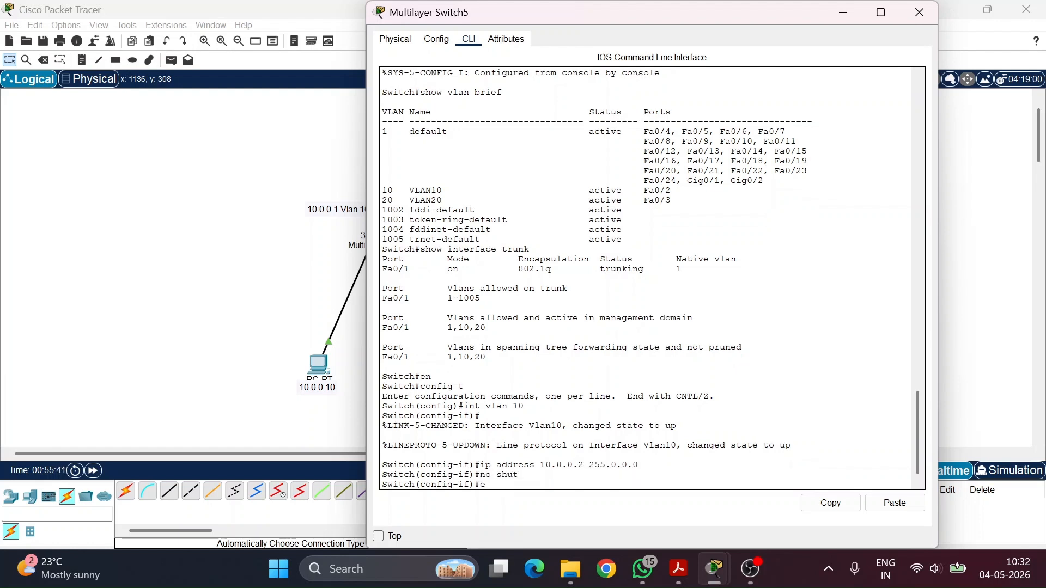
pyautogui.write('xit')
pyautogui.press('Return')
# Open the VLAN 20 interface with int vlan 20
pyautogui.press('Up')
pyautogui.press('Up')
pyautogui.press('Up')
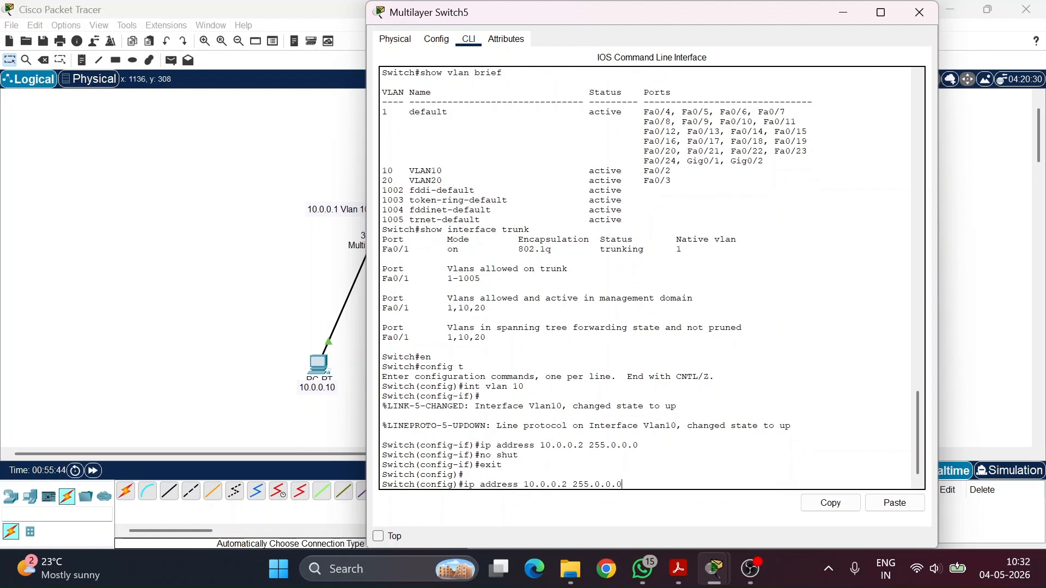
pyautogui.press('Up')
pyautogui.press('Left')
pyautogui.press('Return')
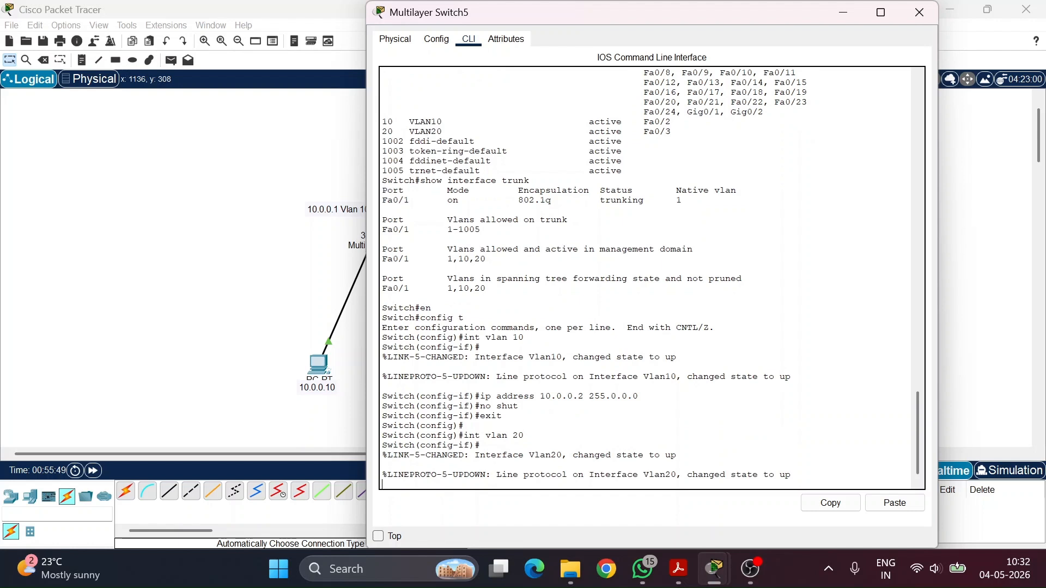
# Assign the VLAN 20 interface the address 11.0.0.2 with mask 255.0.0.0, enable it with no shut and exit
pyautogui.press('Up')
pyautogui.press('Up')
pyautogui.press('Up')
pyautogui.press('Up')
pyautogui.press('Down')
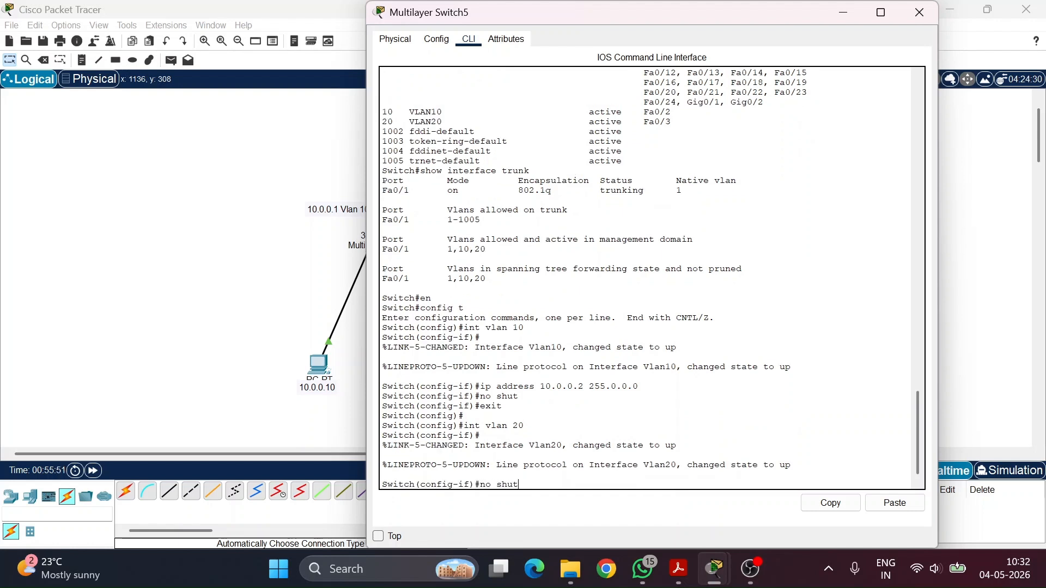
pyautogui.press('Up')
pyautogui.press('Up')
pyautogui.press('Down')
pyautogui.press('BackSpace')
pyautogui.write('1')
pyautogui.press('Return')
pyautogui.write('no shut')
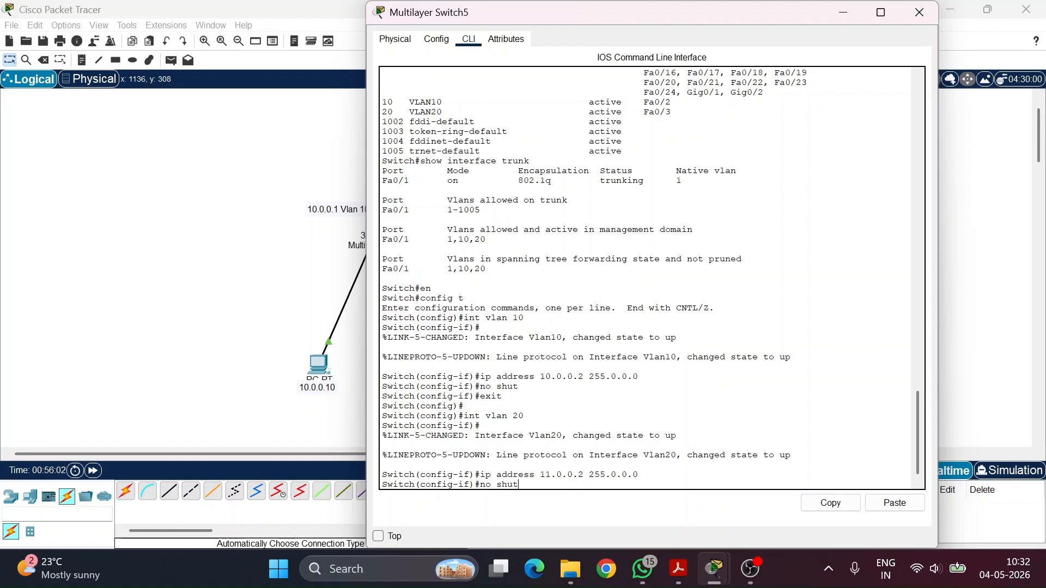
pyautogui.press('Return')
pyautogui.write('exit')
pyautogui.press('Return')
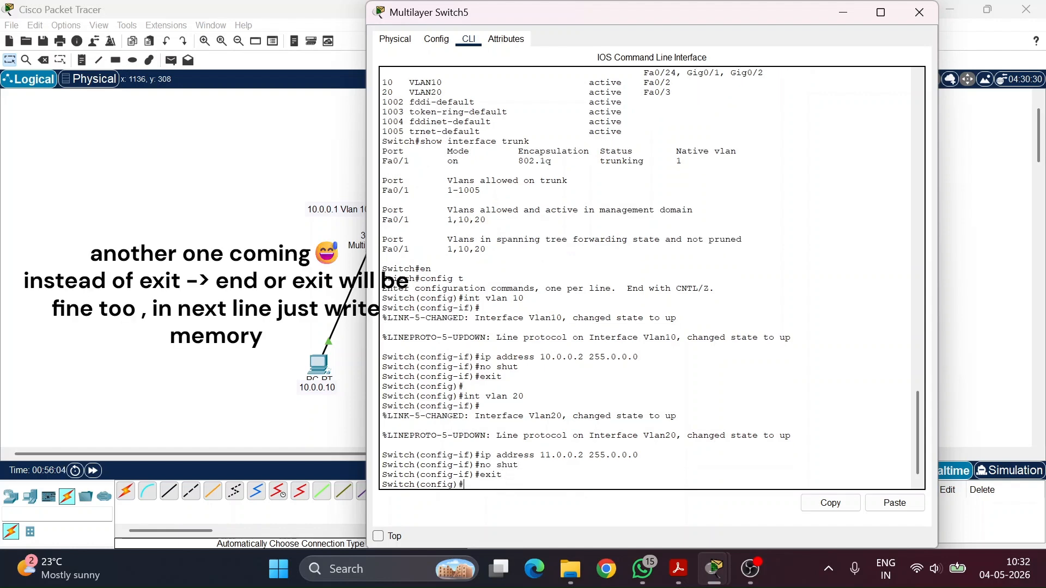
# Enable routing on the switch with ip routing and exit global configuration mode
pyautogui.write('ip routing')
pyautogui.press('Return')
pyautogui.write('exit')
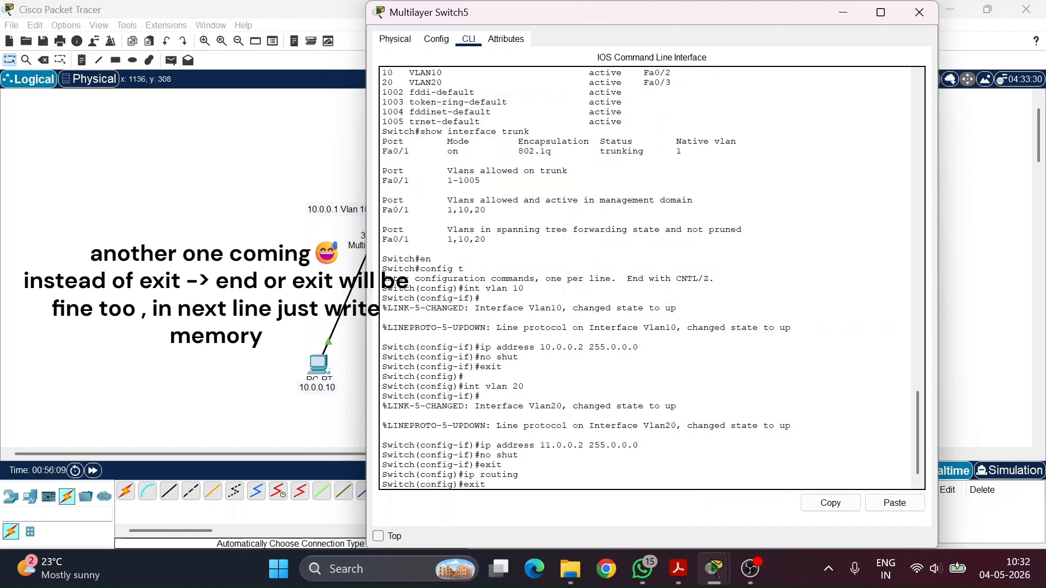
pyautogui.press('Return')
pyautogui.write('writ')
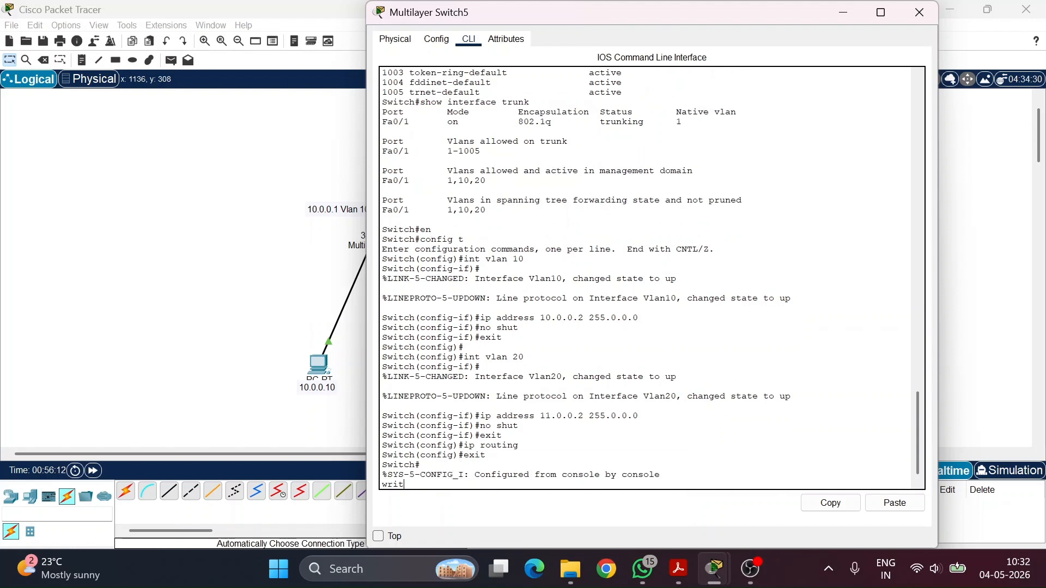
pyautogui.write('e mi')
pyautogui.press('BackSpace')
pyautogui.press('BackSpace')
pyautogui.press('BackSpace')
pyautogui.press('BackSpace')
pyautogui.press('BackSpace')
pyautogui.press('BackSpace')
pyautogui.press('BackSpace')
pyautogui.press('Return')
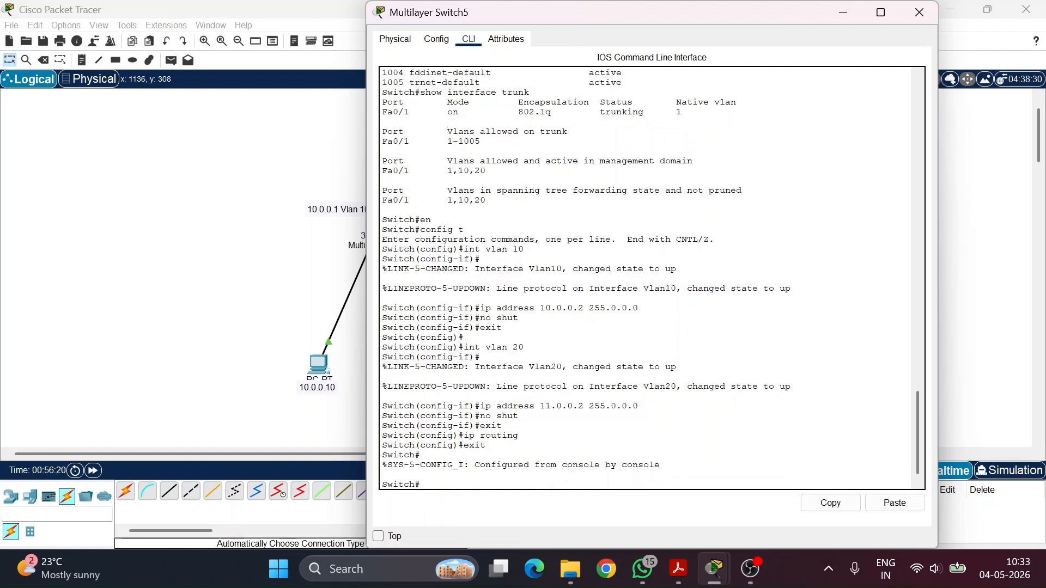
# Re-enter global configuration mode with en and config t, and run ip routing again
pyautogui.press('Up')
pyautogui.press('Up')
pyautogui.press('Up')
pyautogui.press('Up')
pyautogui.press('Up')
pyautogui.press('Up')
pyautogui.press('Return')
pyautogui.press('Up')
pyautogui.press('Up')
pyautogui.press('Up')
pyautogui.press('Down')
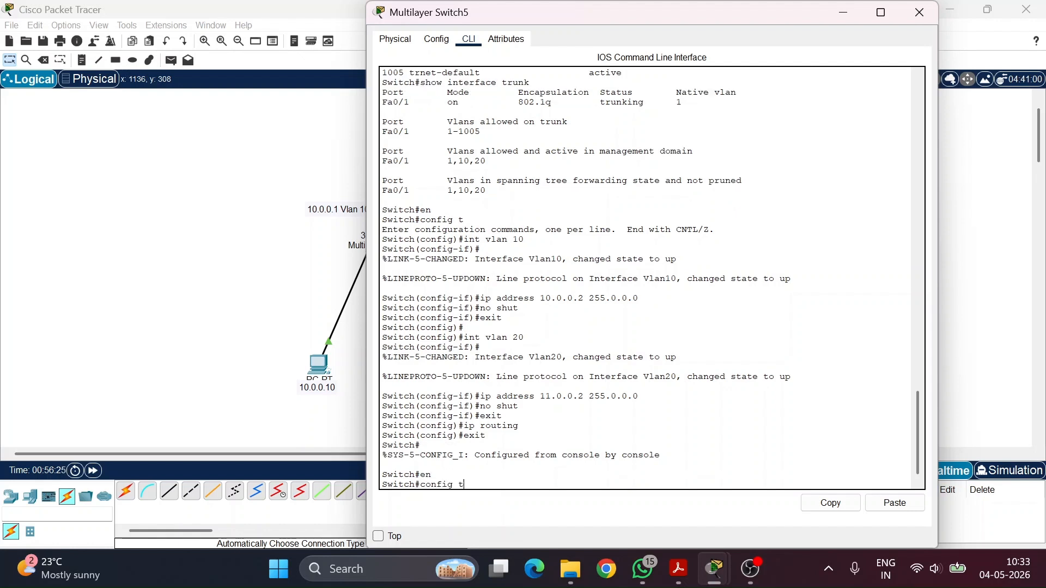
pyautogui.press('Return')
pyautogui.press('Up')
pyautogui.press('Up')
pyautogui.press('Down')
pyautogui.press('Up')
pyautogui.press('Return')
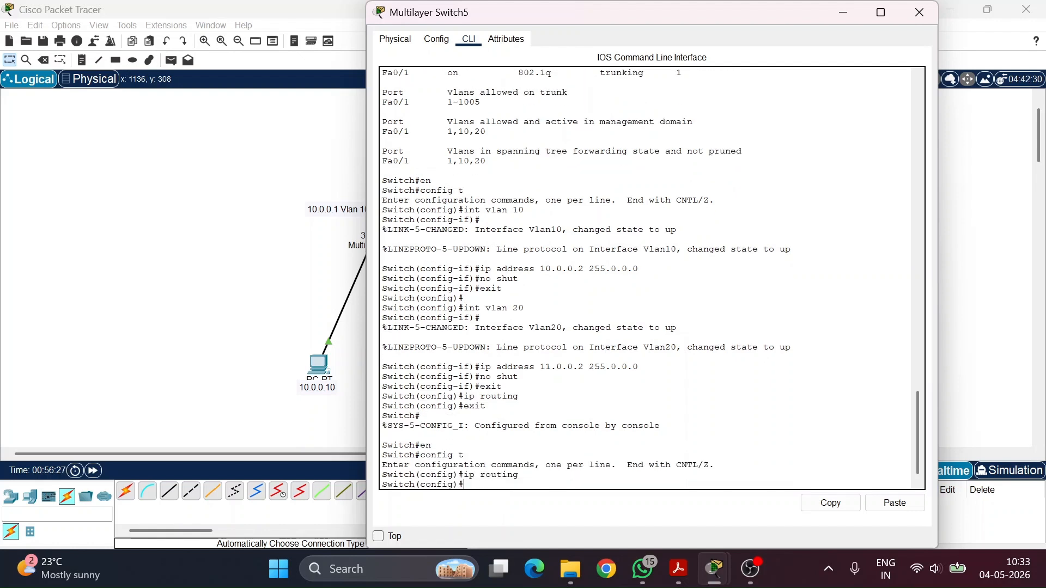
# Leave configuration mode with end and save the switch configuration with write memory
pyautogui.write('end')
pyautogui.press('Return')
pyautogui.press('Return')
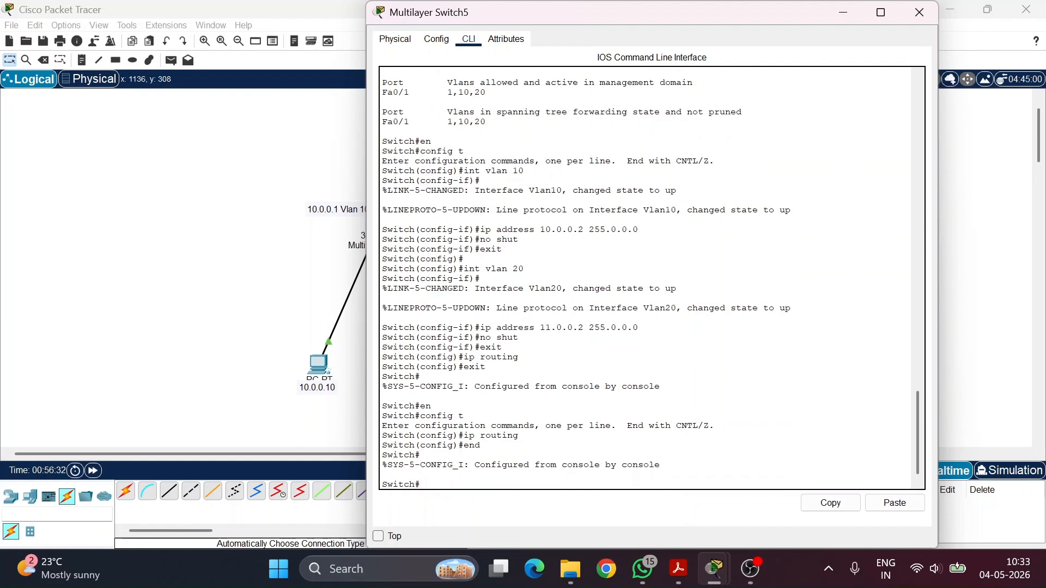
pyautogui.write('write memory')
pyautogui.press('Return')
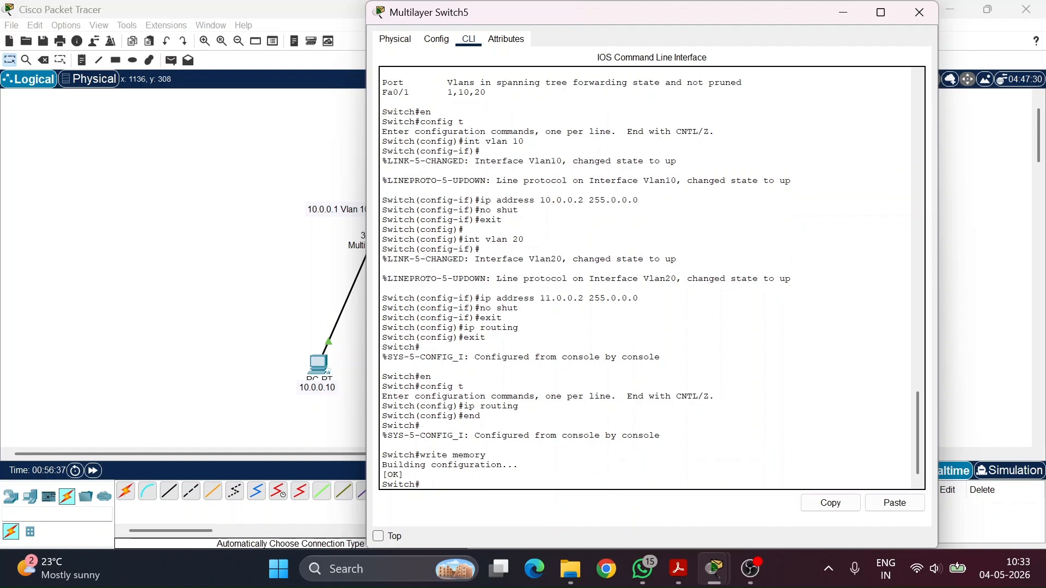
# Minimize the Multilayer Switch5 window and shift PC9 slightly in the topology
pyautogui.click(844, 13)
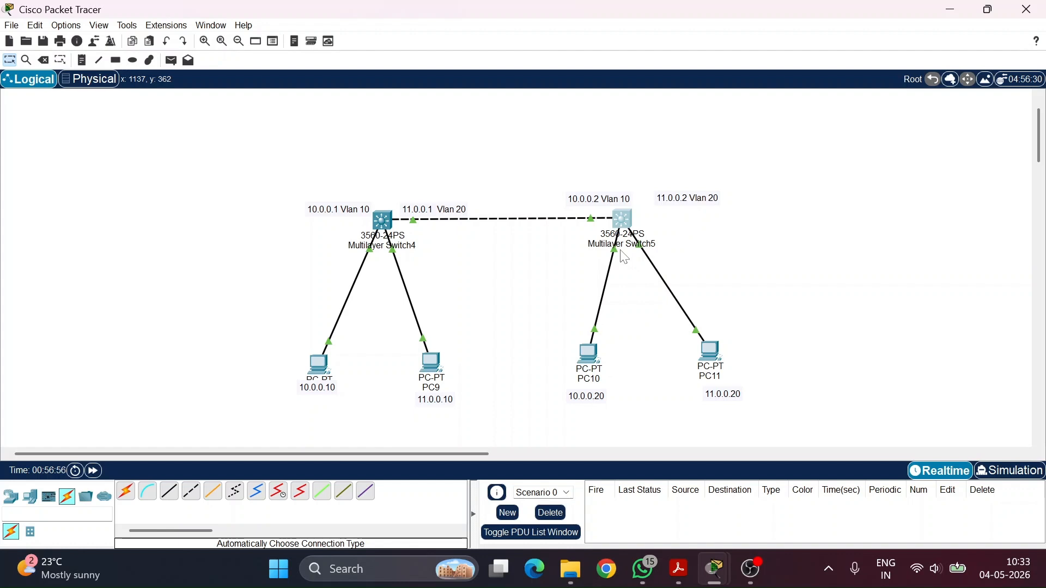
pyautogui.scroll(-3, 549, 261)
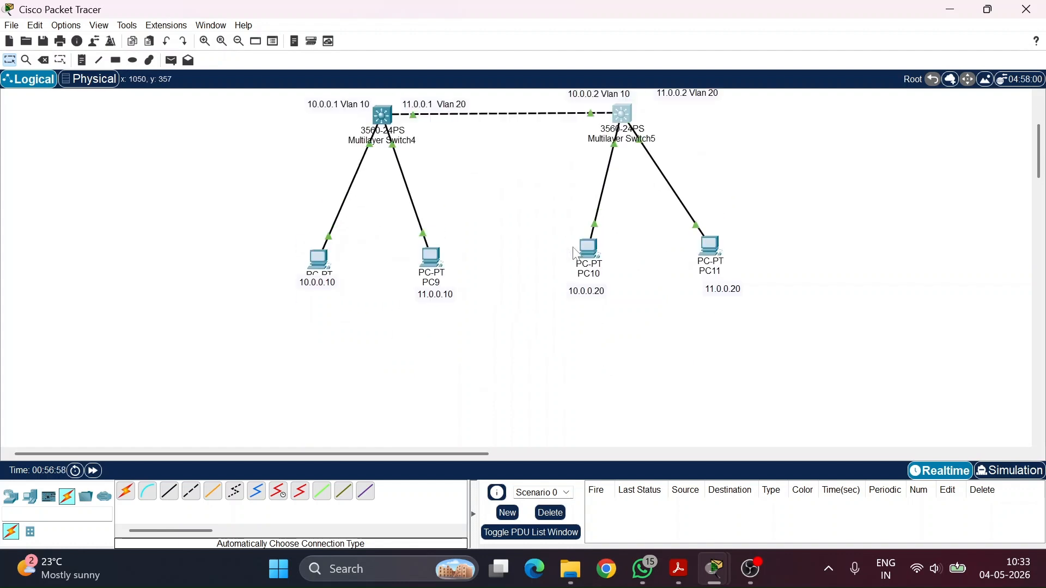
pyautogui.scroll(1, 463, 300)
pyautogui.moveTo(438, 294); pyautogui.dragTo(441, 293)
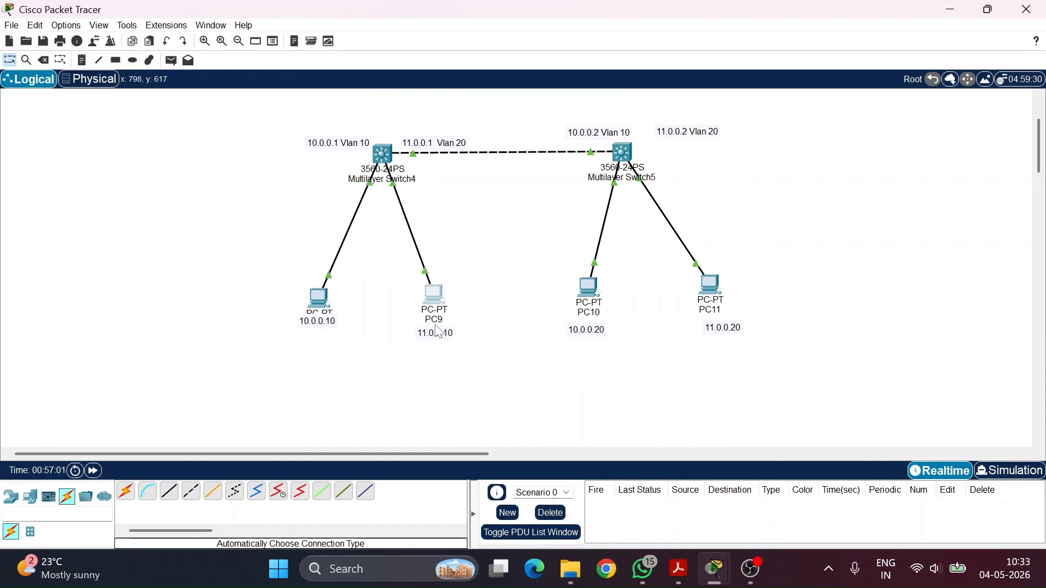
# Nudge the address labels beneath PC9 and PC8, placing the 10.0.0.10 label just below PC8
pyautogui.moveTo(433, 332)
pyautogui.mouseDown()
pyautogui.moveTo(473, 311)
pyautogui.moveTo(432, 331)
pyautogui.mouseUp()
pyautogui.moveTo(324, 325); pyautogui.dragTo(321, 330)
# Open PC8's IP configuration and try to enter a default gateway starting with 10
pyautogui.click(319, 298)
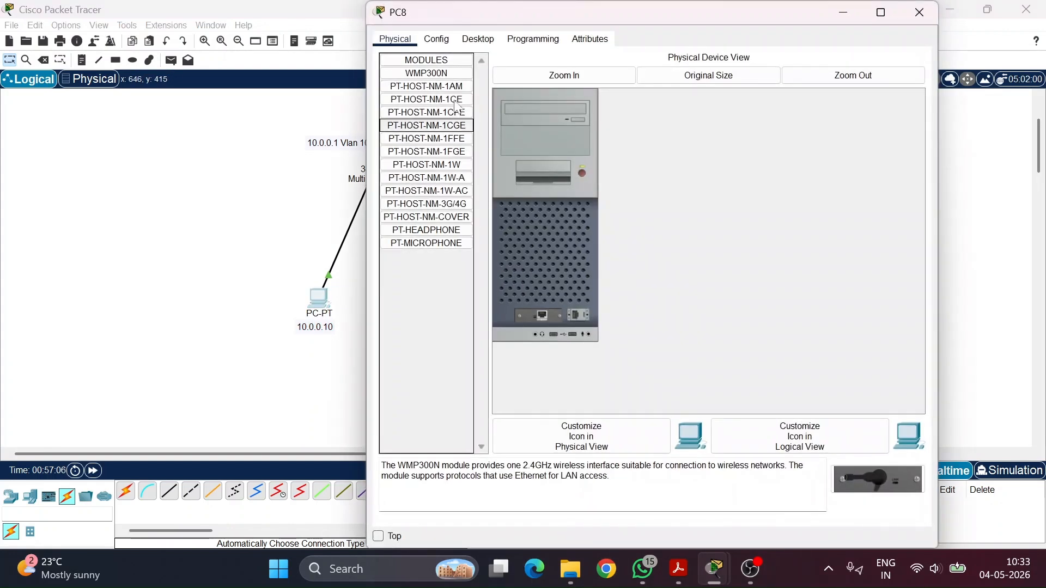
pyautogui.click(478, 39)
pyautogui.click(449, 90)
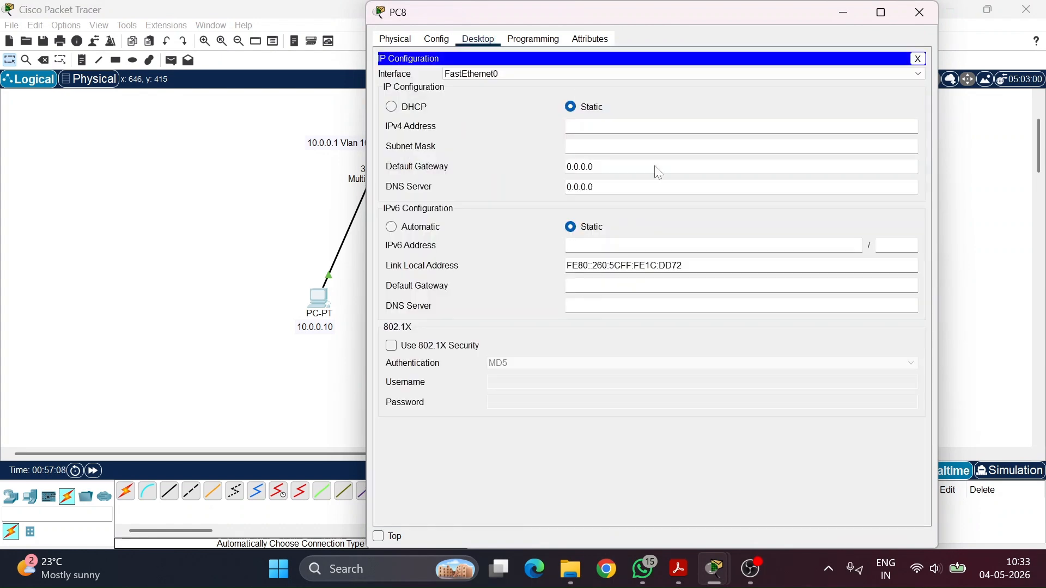
pyautogui.doubleClick(579, 167)
pyautogui.press('BackSpace')
pyautogui.write('10')
pyautogui.click(918, 12)
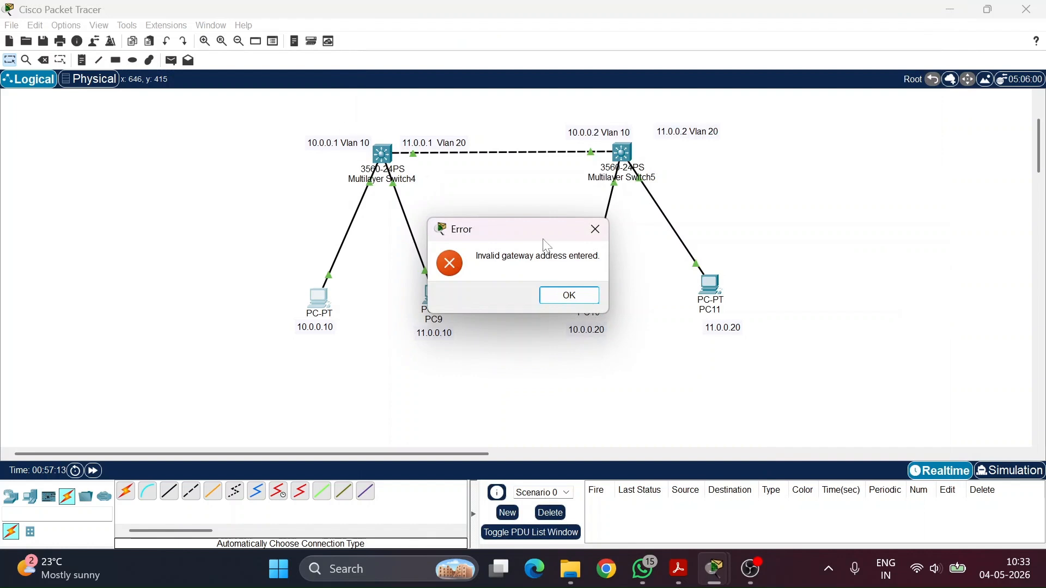
pyautogui.click(595, 229)
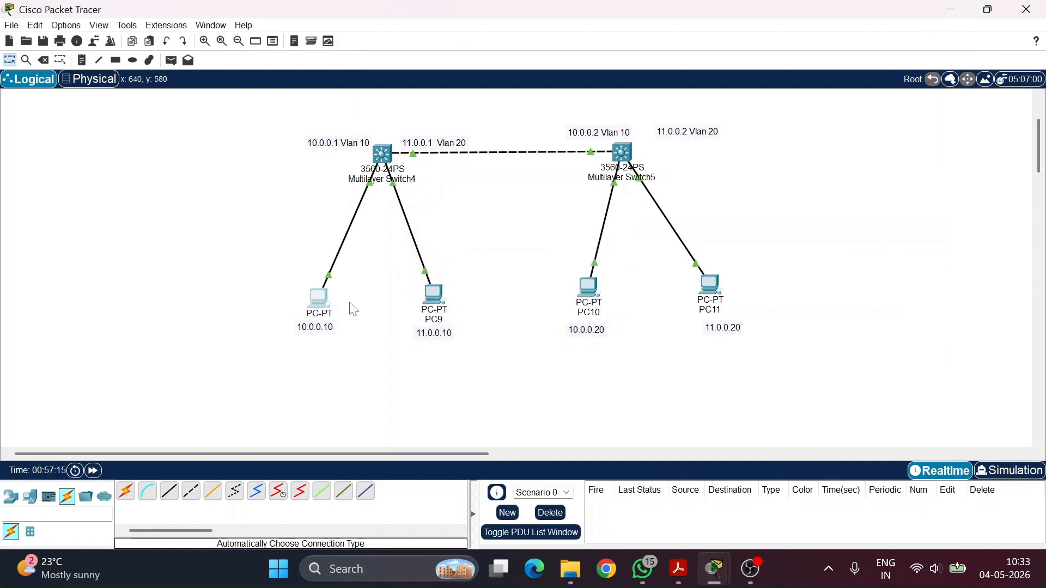
# Give PC8 the default gateway 10.0.0.1 and the static IPv4 address 10.0.0.10, then close its window
pyautogui.click(319, 299)
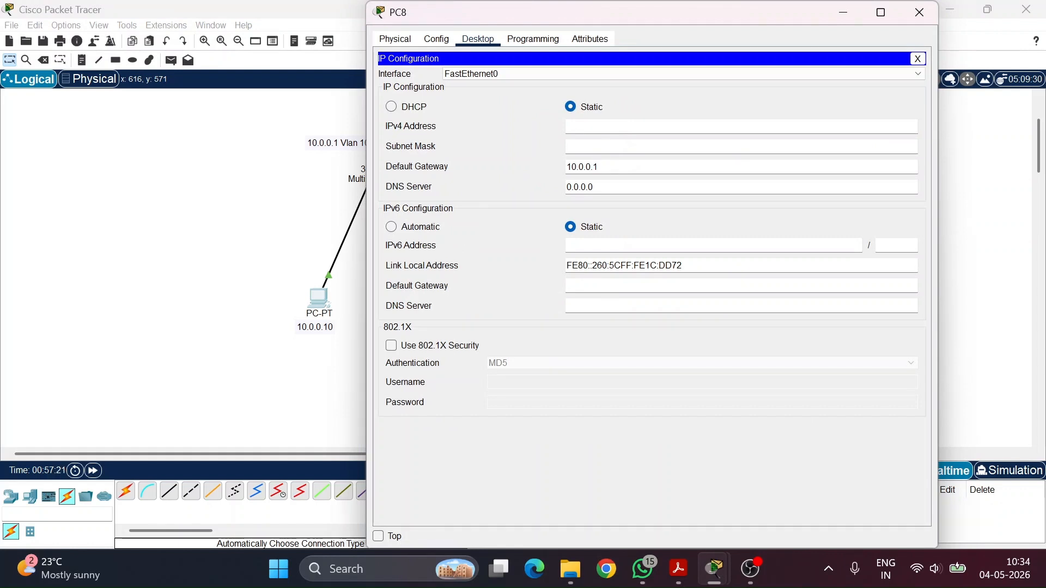
pyautogui.moveTo(599, 168); pyautogui.dragTo(550, 171)
pyautogui.hotkey('ctrl', 'c')
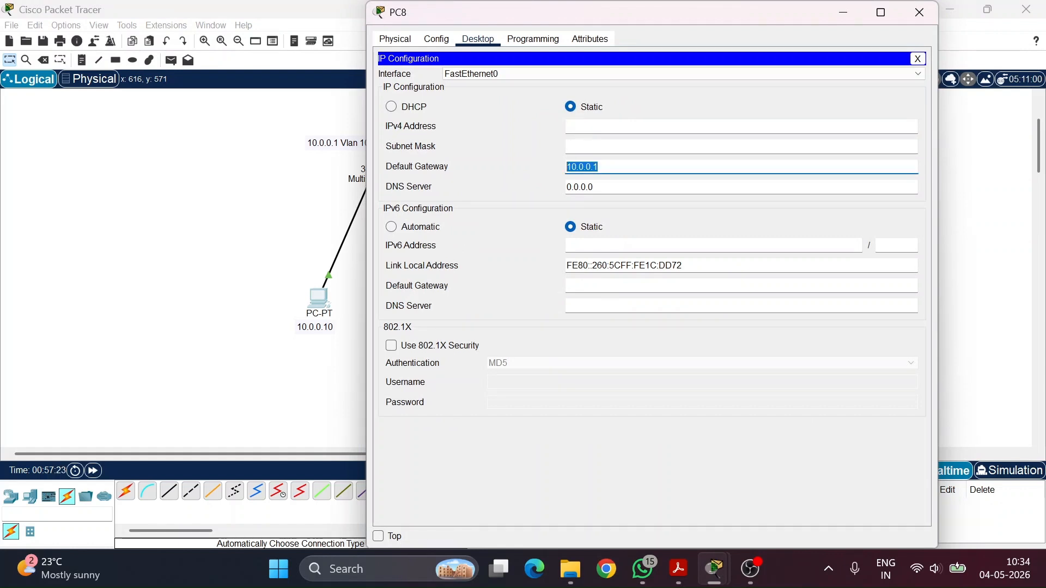
pyautogui.click(577, 127)
pyautogui.hotkey('ctrl', 'v')
pyautogui.write('1')
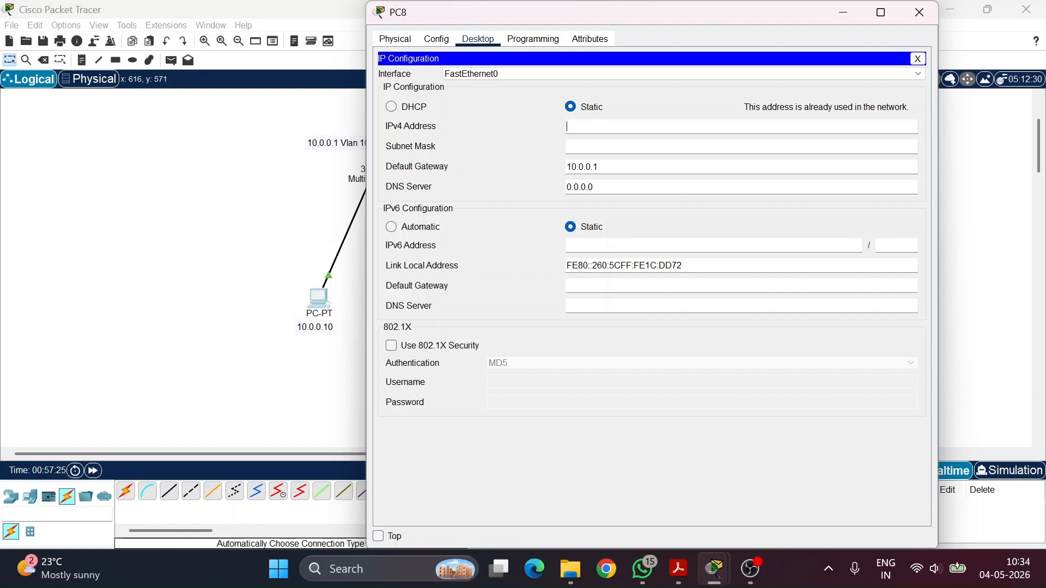
pyautogui.write('10.0.0.10')
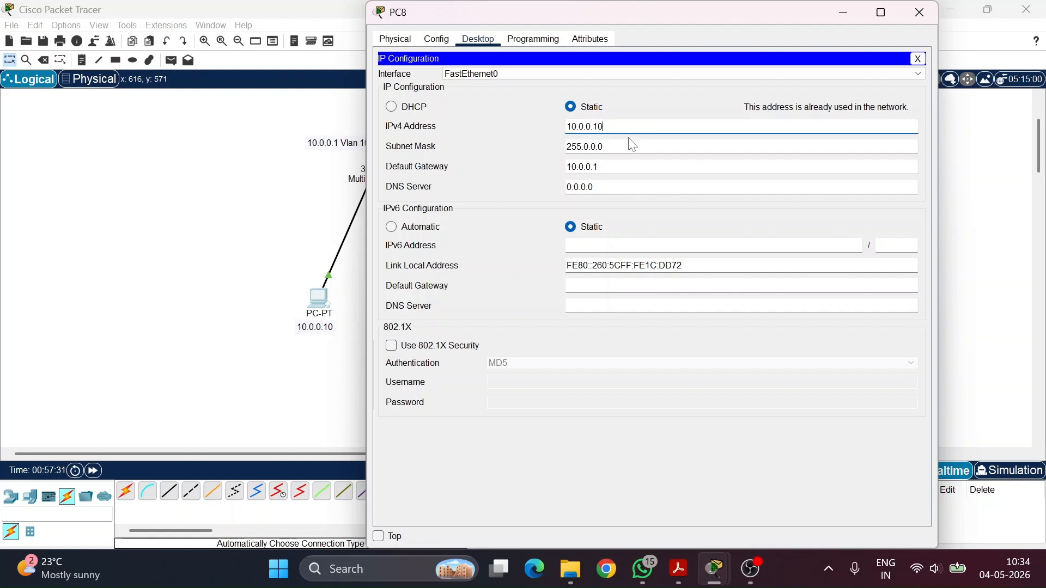
pyautogui.click(920, 12)
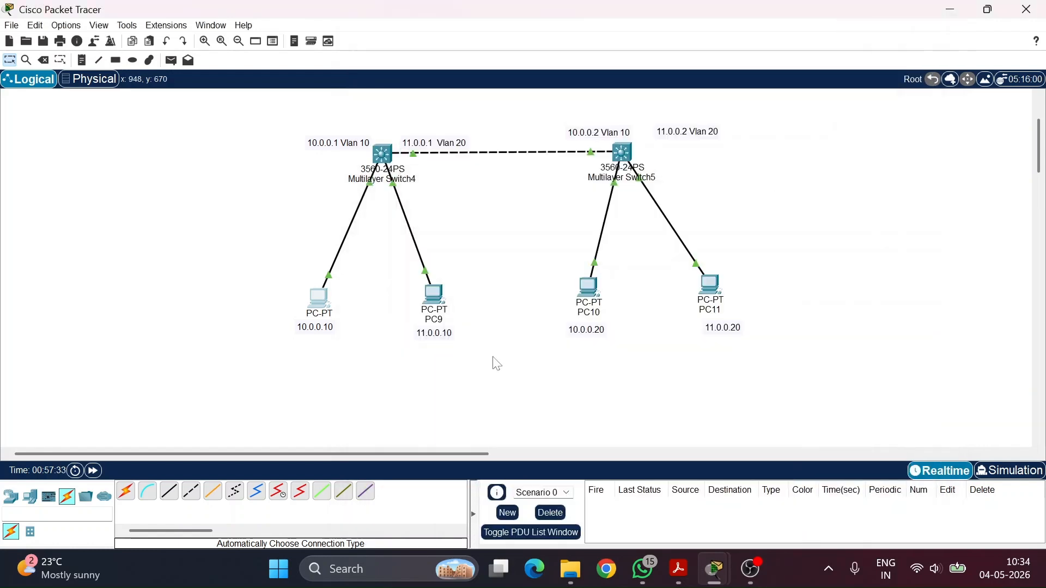
# Open PC9's IP configuration and set its default gateway to 11.0.0.1
pyautogui.click(434, 294)
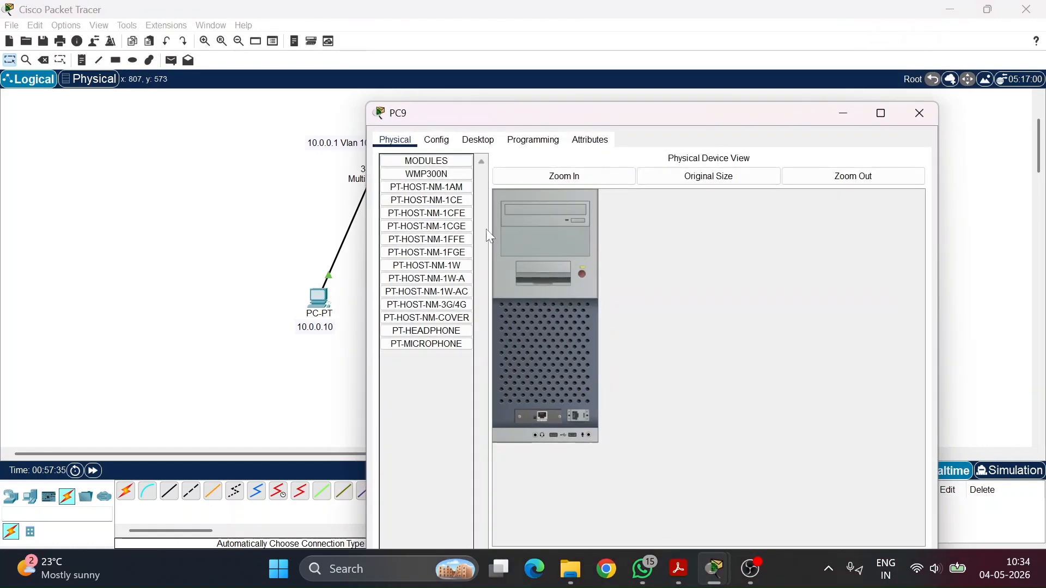
pyautogui.click(438, 140)
pyautogui.click(479, 141)
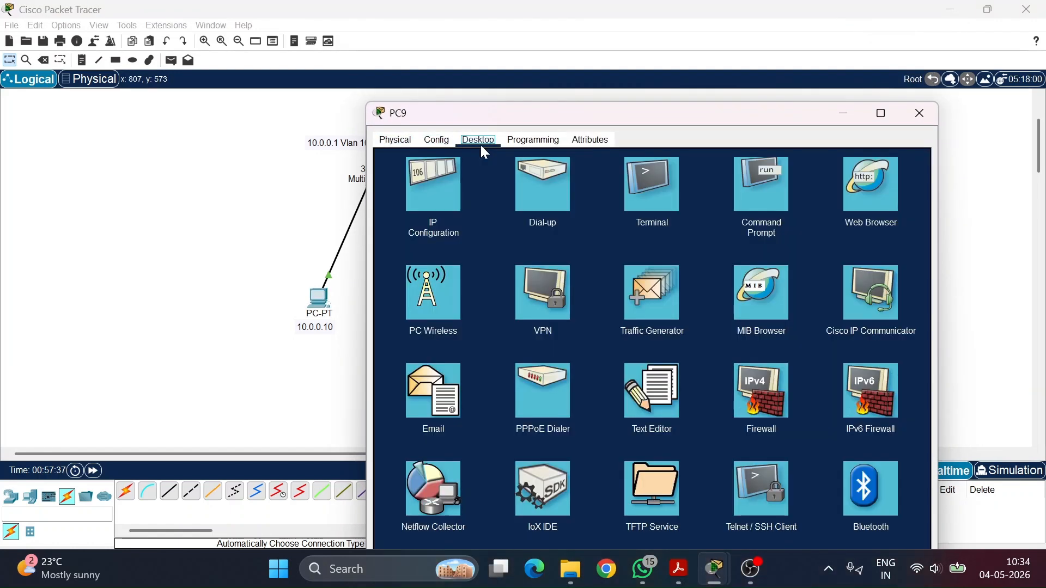
pyautogui.click(409, 199)
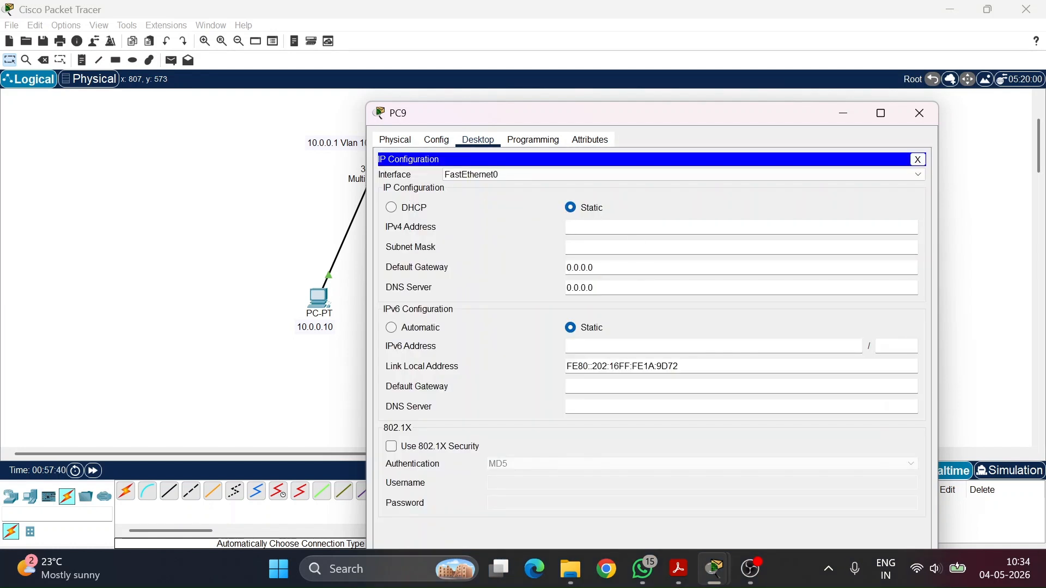
pyautogui.moveTo(593, 268); pyautogui.dragTo(537, 262)
pyautogui.press('BackSpace')
pyautogui.hotkey('ctrl', 'v')
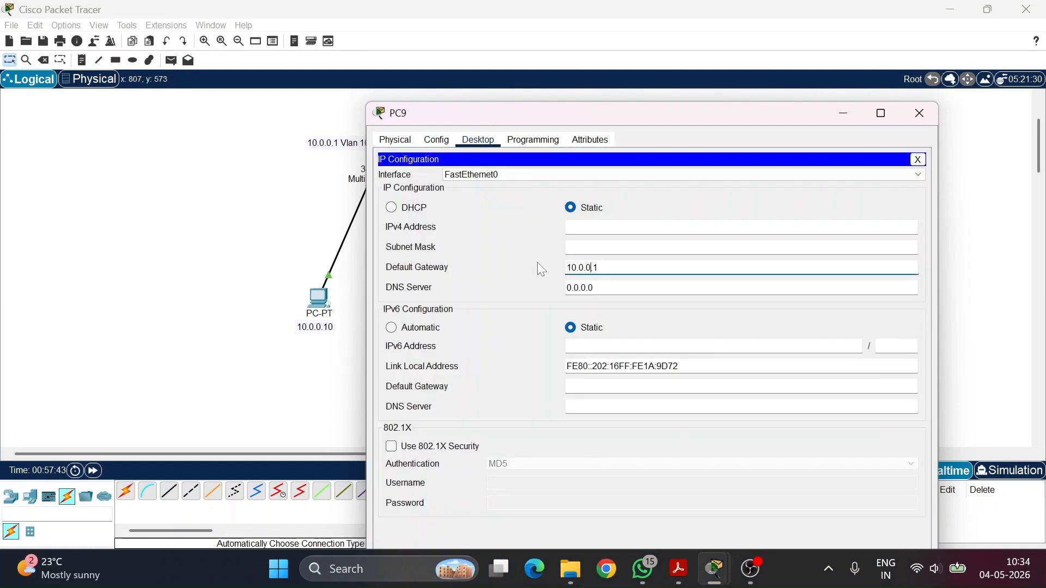
pyautogui.press('BackSpace')
pyautogui.write('1')
# Set PC9's IPv4 address to 11.0.0.10 with subnet mask 255.0.0.0 and put its window away
pyautogui.click(578, 228)
pyautogui.write('11.0.0.')
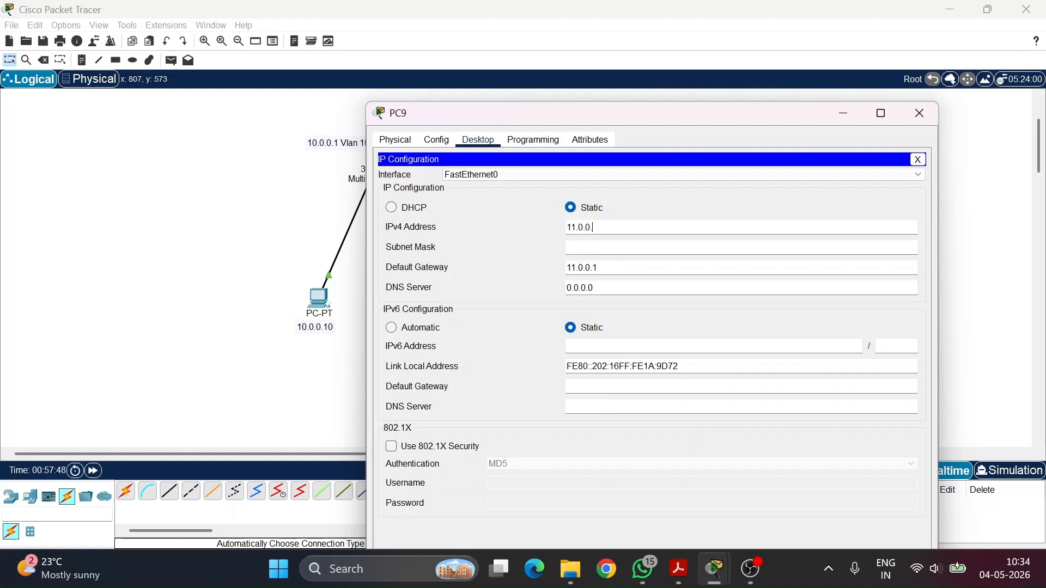
pyautogui.write('10')
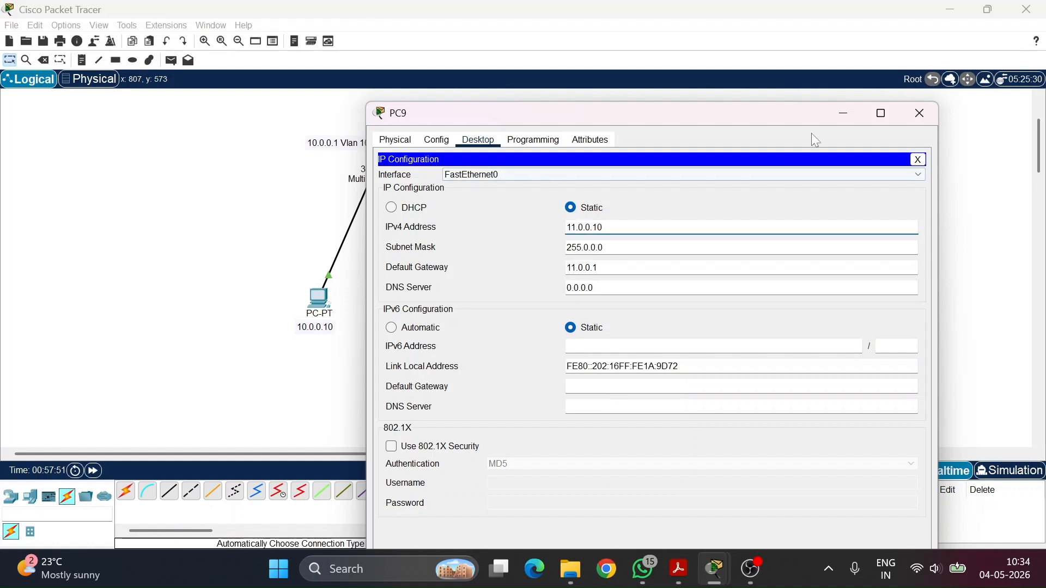
pyautogui.click(834, 120)
# Open PC10's IP configuration and set its default gateway to 10.0.0.2
pyautogui.scroll(-3, 584, 188)
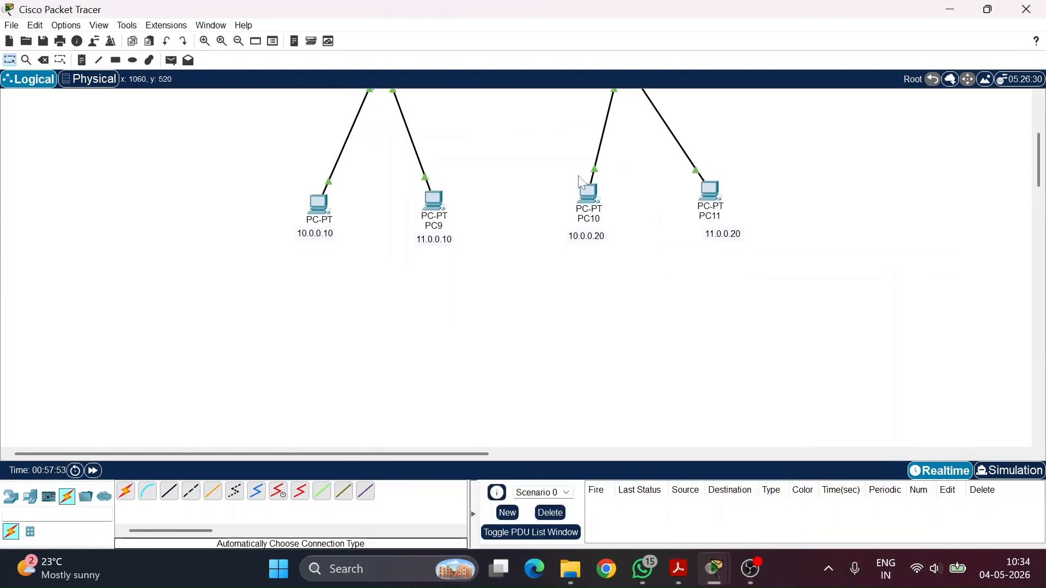
pyautogui.click(585, 190)
pyautogui.click(436, 140)
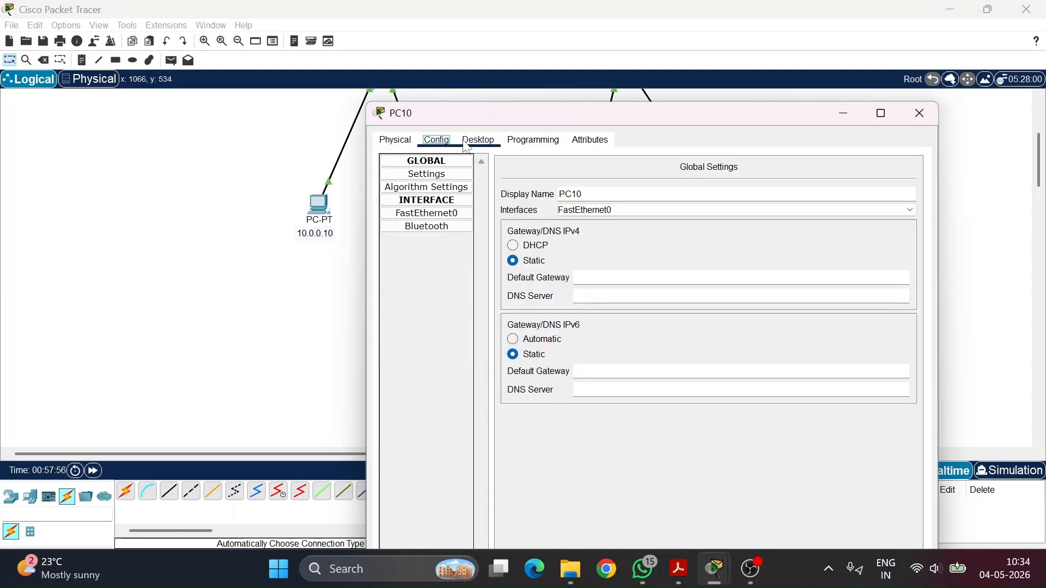
pyautogui.click(478, 140)
pyautogui.click(432, 185)
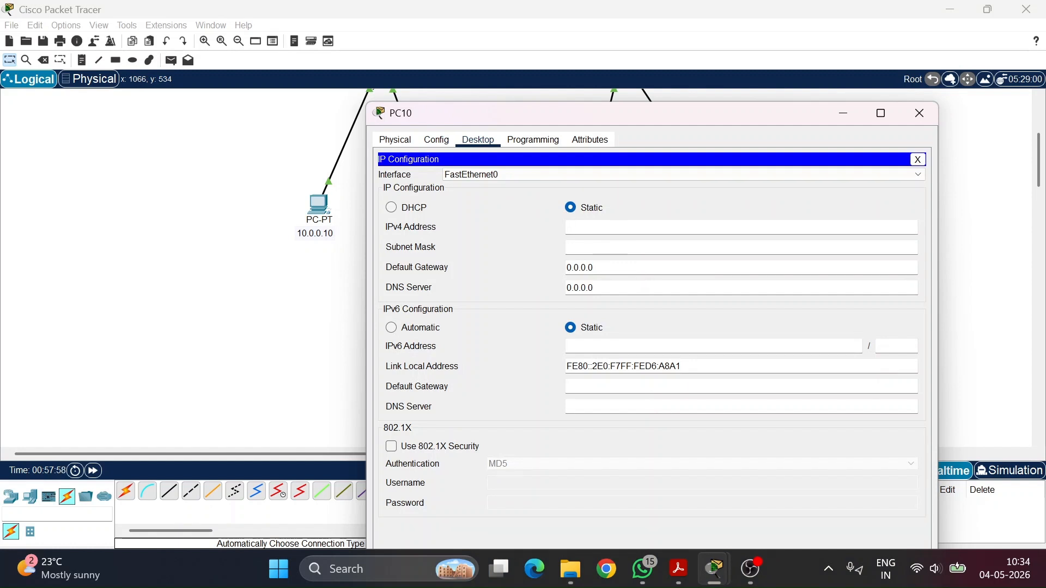
pyautogui.moveTo(597, 268); pyautogui.dragTo(553, 265)
pyautogui.press('BackSpace')
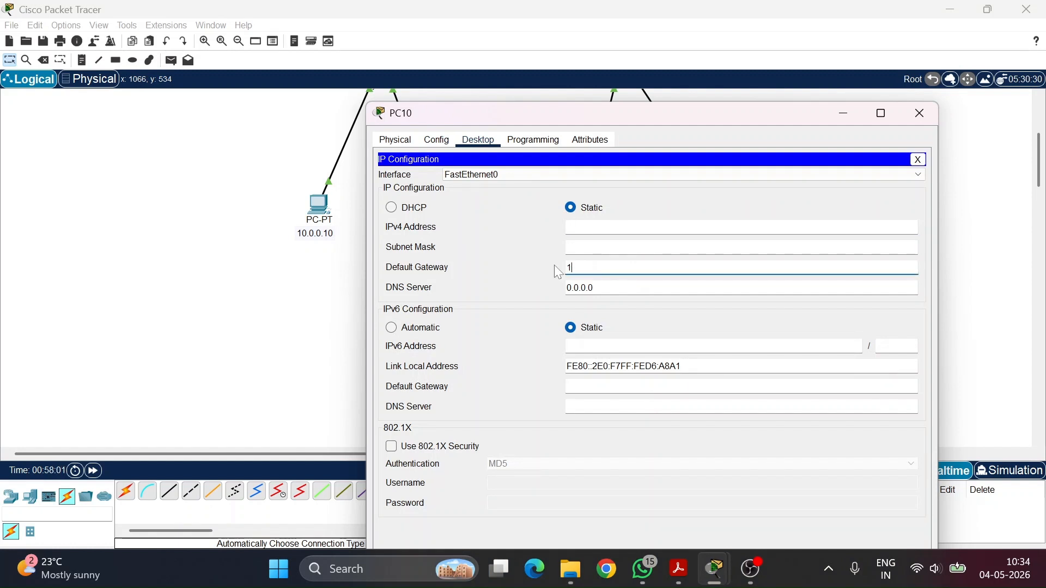
pyautogui.write('10.0.0.2')
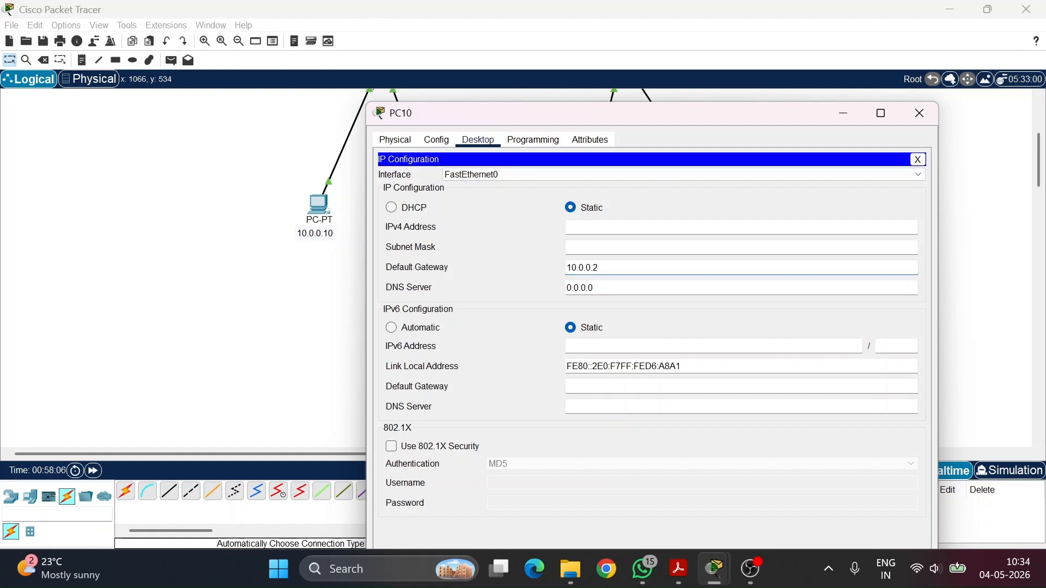
# Try to fill in PC10's IPv4 address by copying and editing its default gateway address
pyautogui.moveTo(599, 267); pyautogui.dragTo(563, 267)
pyautogui.hotkey('ctrl', 'c')
pyautogui.click(586, 228)
pyautogui.hotkey('ctrl', 'v')
pyautogui.press('BackSpace')
pyautogui.write('10')
pyautogui.press('Return')
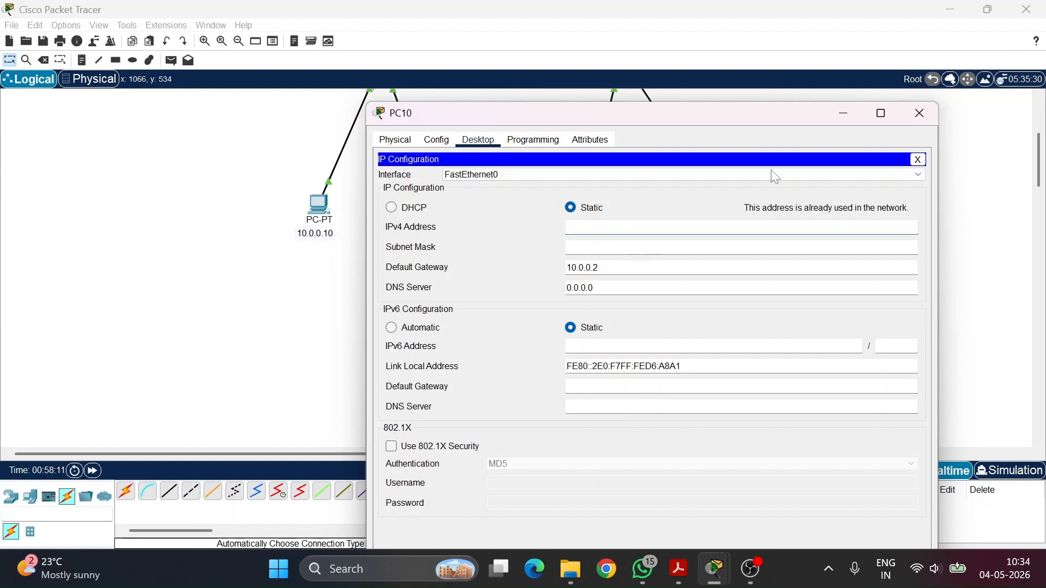
pyautogui.click(849, 113)
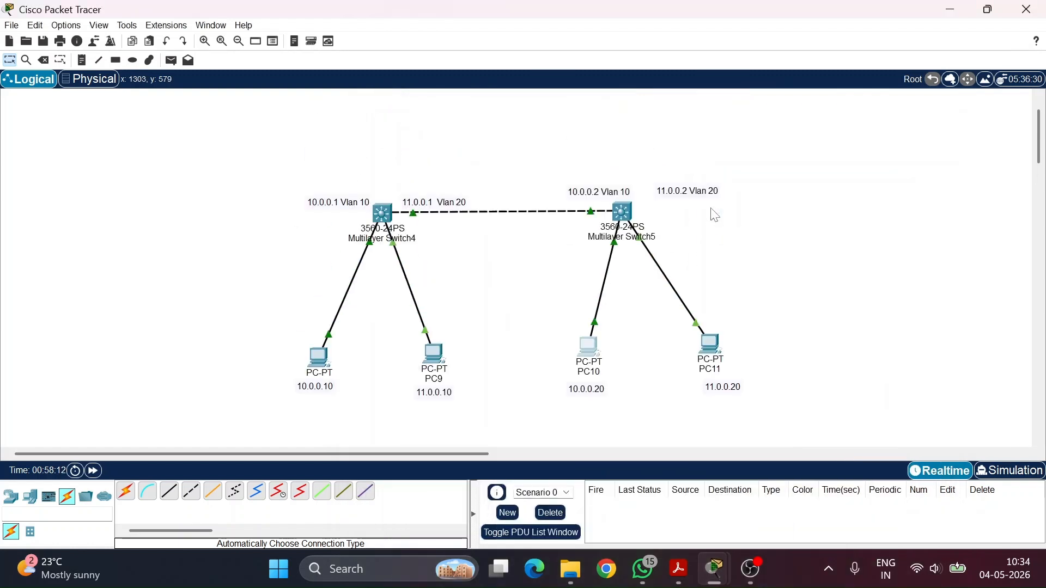
# Reopen PC10, set its IPv4 address to 10.0.0.20 with subnet mask 255.0.0.0, and close its window
pyautogui.click(590, 371)
pyautogui.write('10')
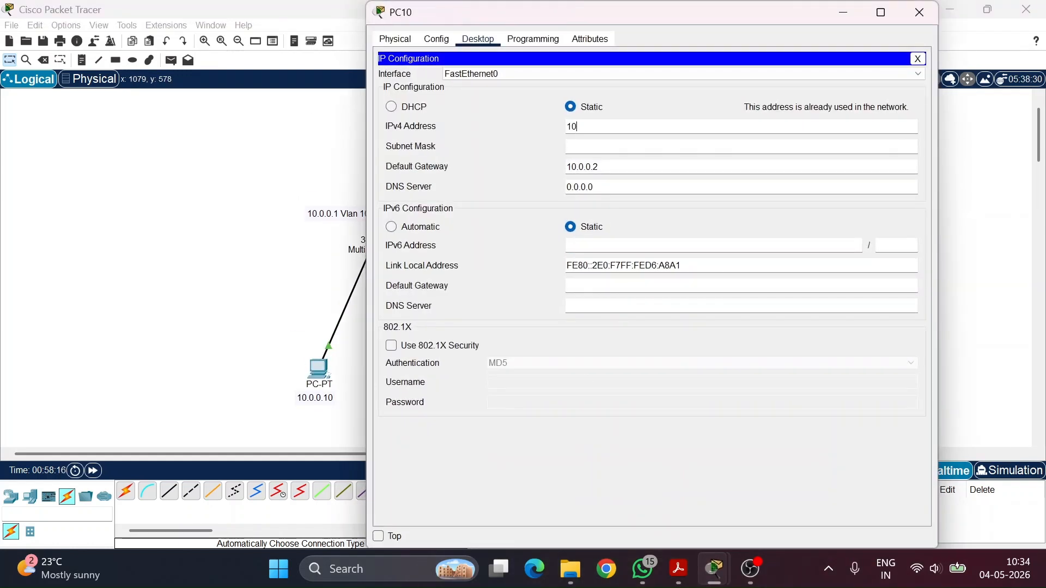
pyautogui.write('.0.0.20')
pyautogui.press('Tab')
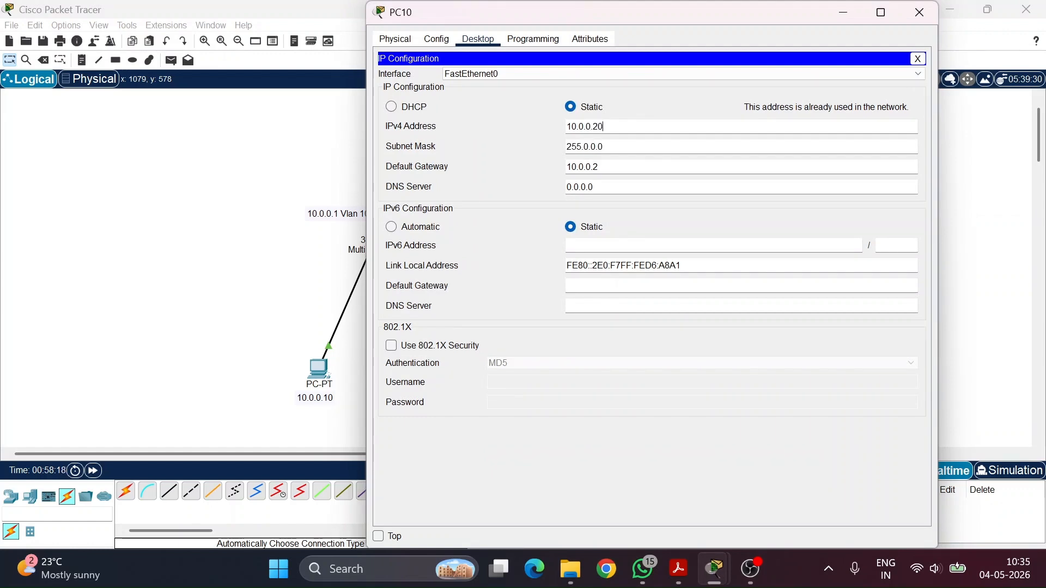
pyautogui.click(919, 12)
# Open PC11's IP configuration and set its default gateway to 11.0.0.2
pyautogui.click(710, 356)
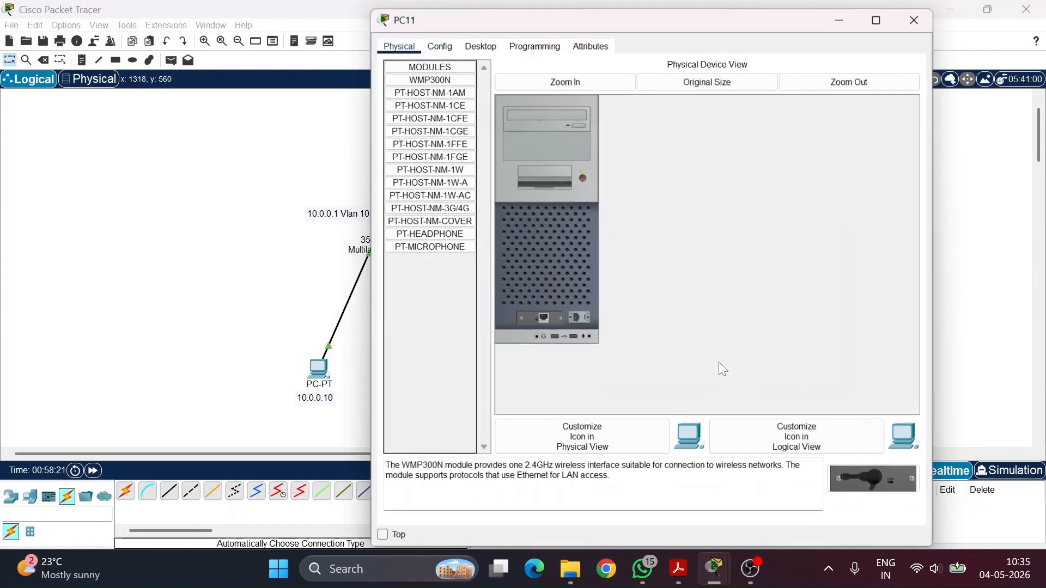
pyautogui.click(441, 37)
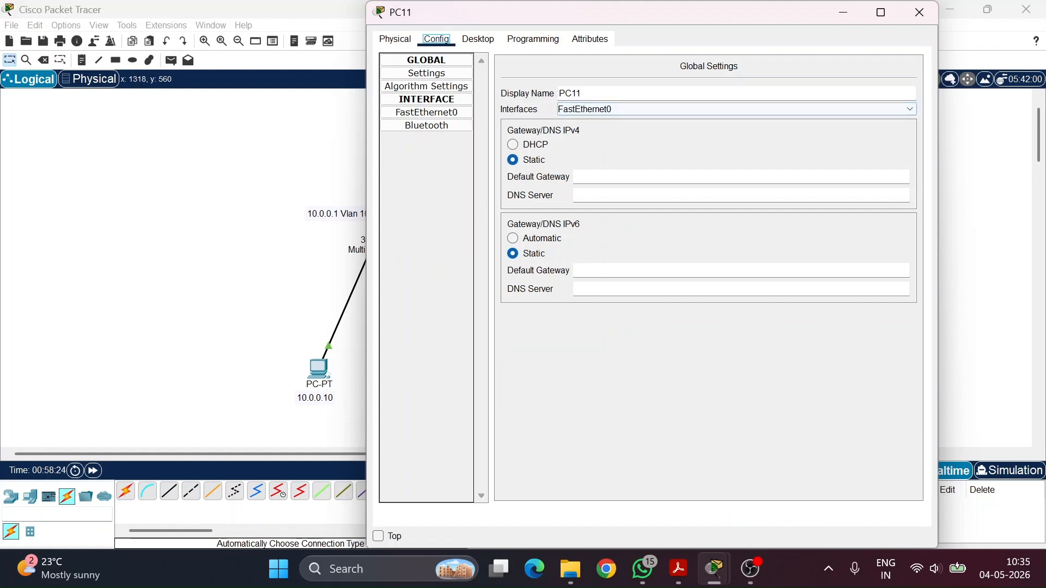
pyautogui.click(475, 40)
pyautogui.click(446, 66)
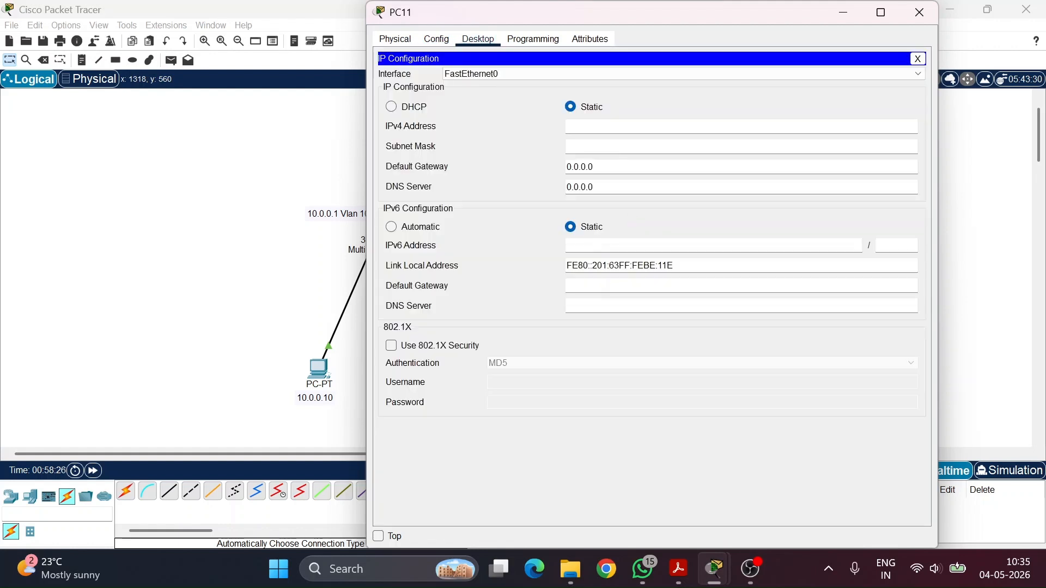
pyautogui.click(568, 167)
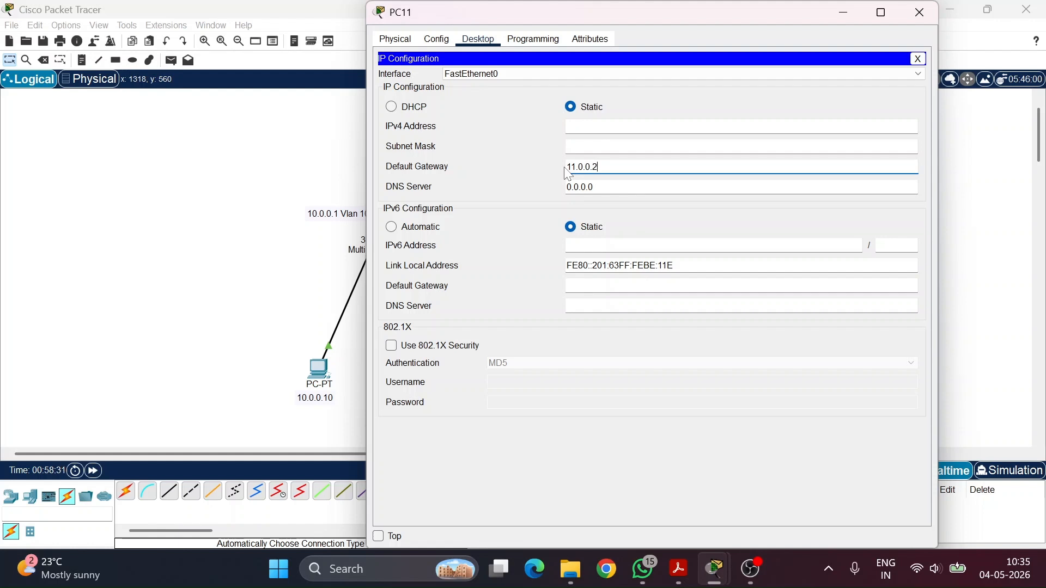
# Set PC11's IPv4 address to 11.0.0.20 with subnet mask 255.0.0.0 and minimize its window
pyautogui.click(571, 126)
pyautogui.write('11.0.0.20')
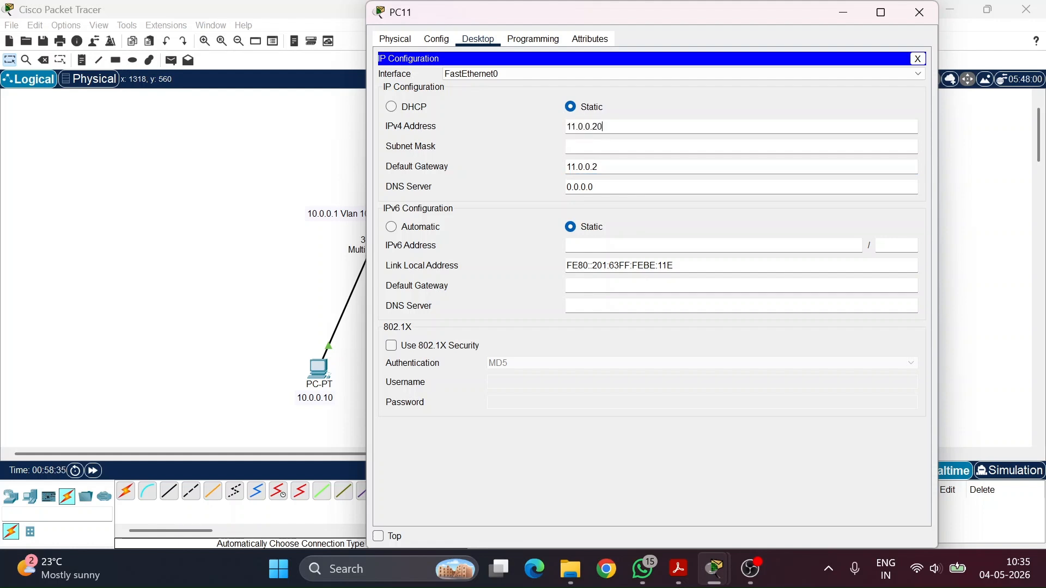
pyautogui.press('Return')
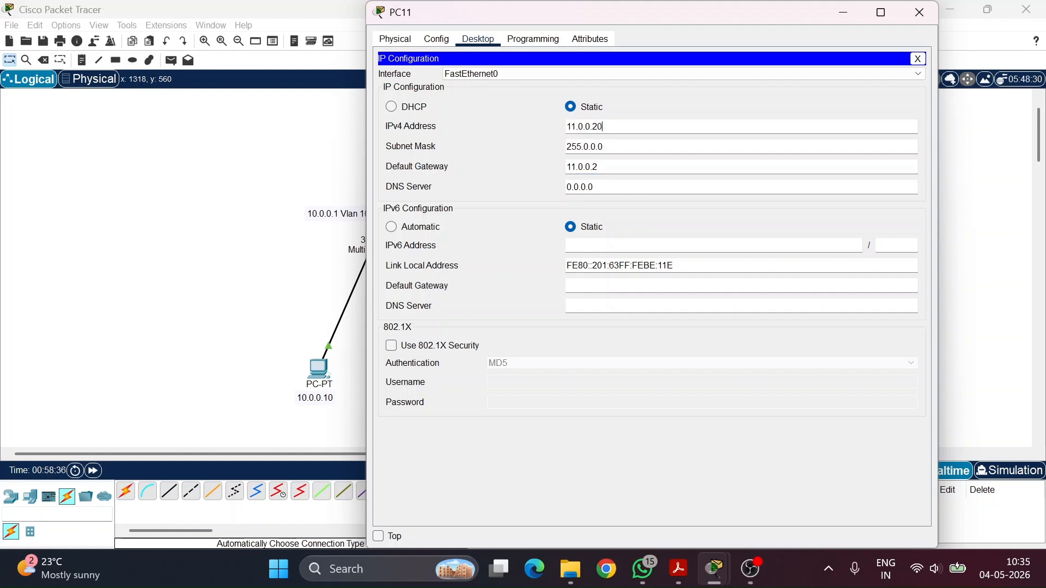
pyautogui.click(841, 12)
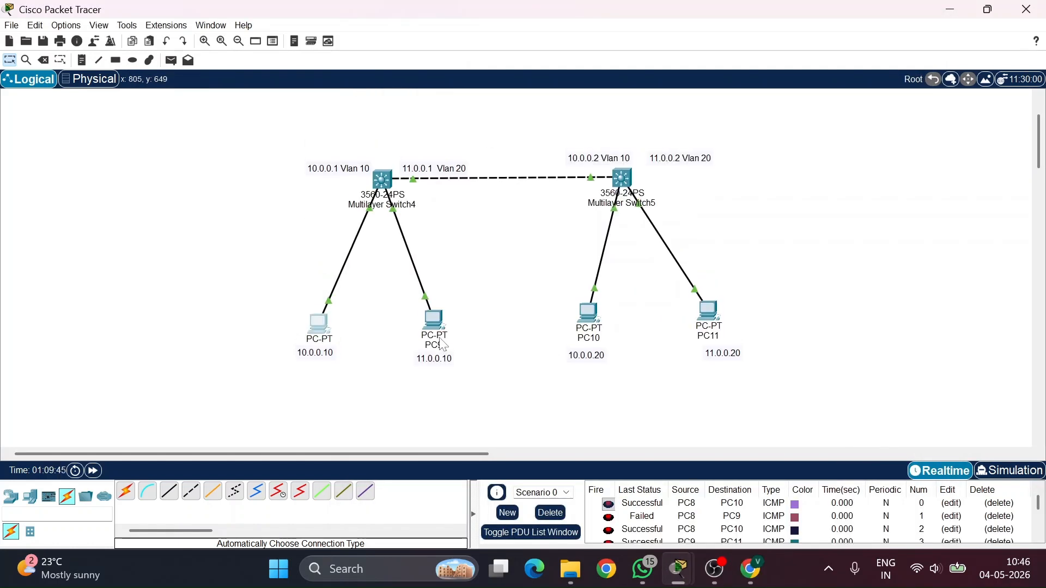
# Ping PC9 at 11.0.0.10 from PC8's command prompt to test inter-VLAN routing on the same switch
pyautogui.scroll(-1, 443, 344)
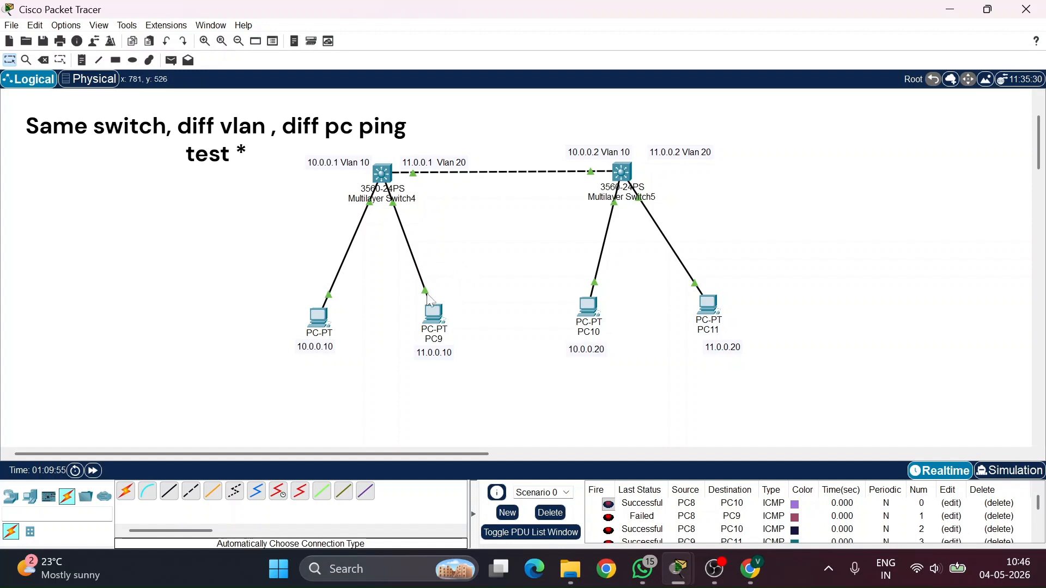
pyautogui.click(320, 318)
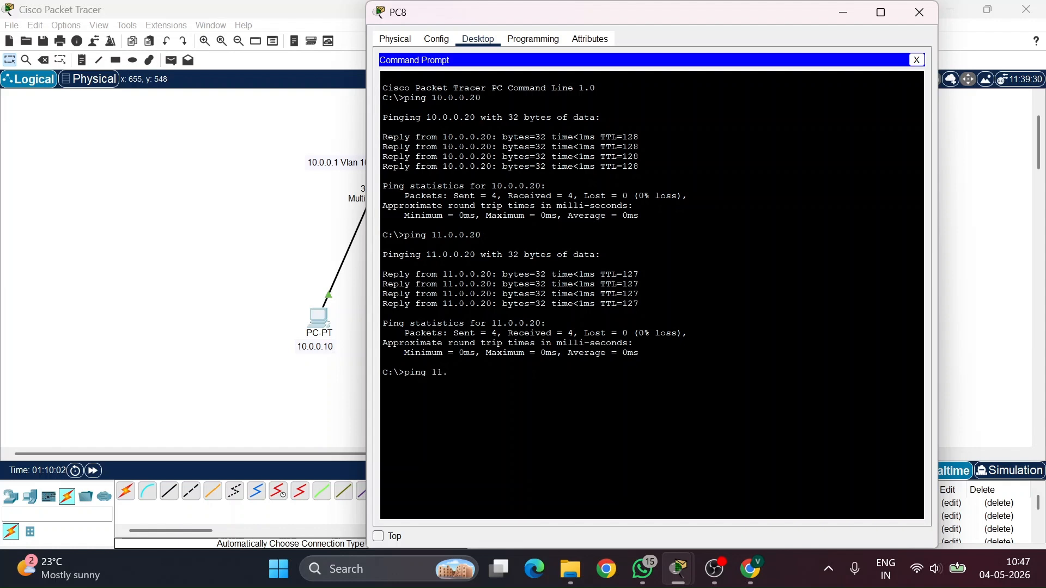
pyautogui.write('ping 11.0.0.10')
pyautogui.press('Return')
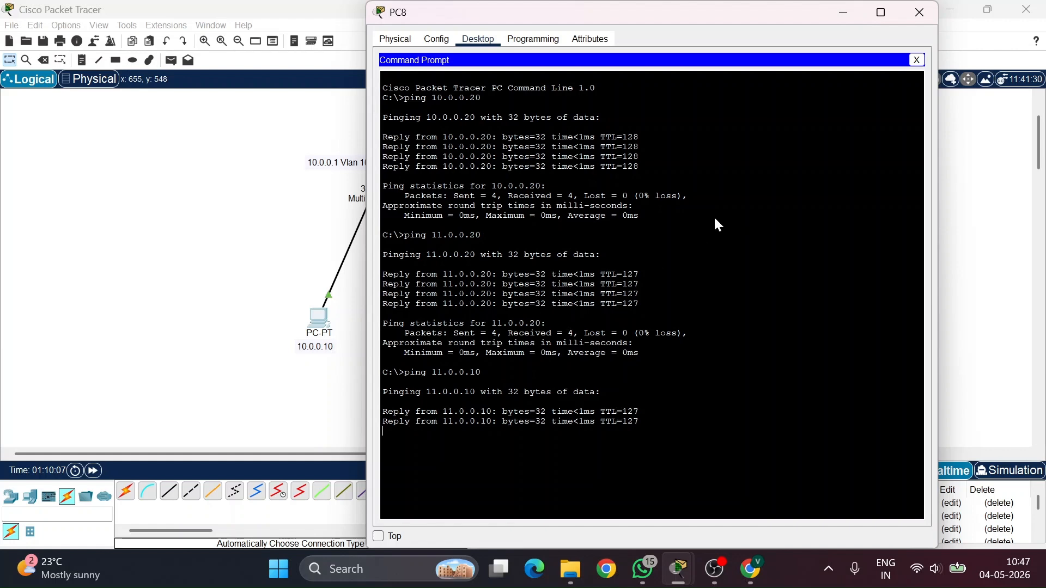
pyautogui.click(843, 13)
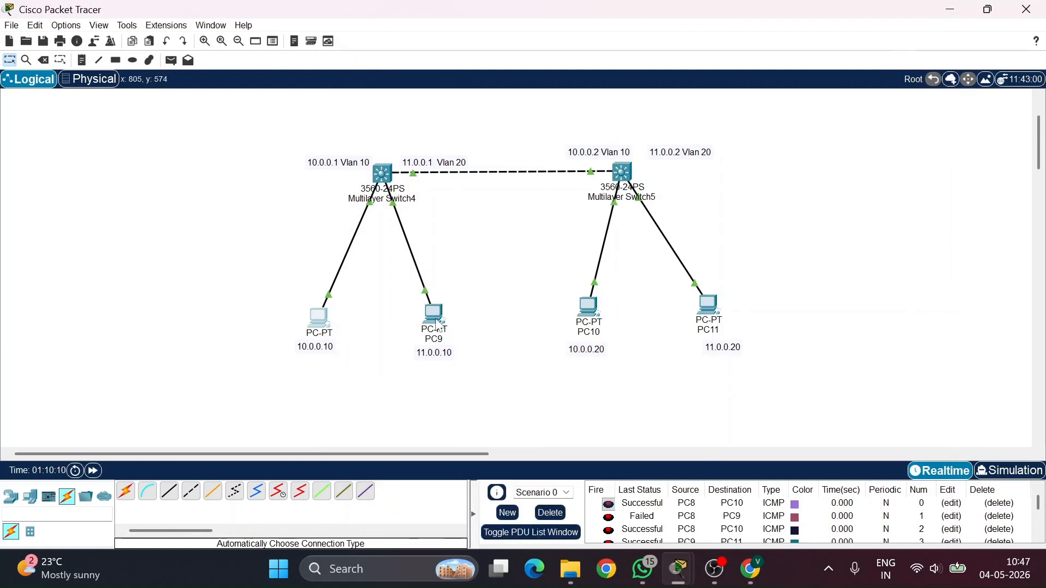
# Ping PC10 at 10.0.0.20 from PC8's command prompt to test same-VLAN connectivity across the switches, and minimize PC8's window
pyautogui.click(325, 320)
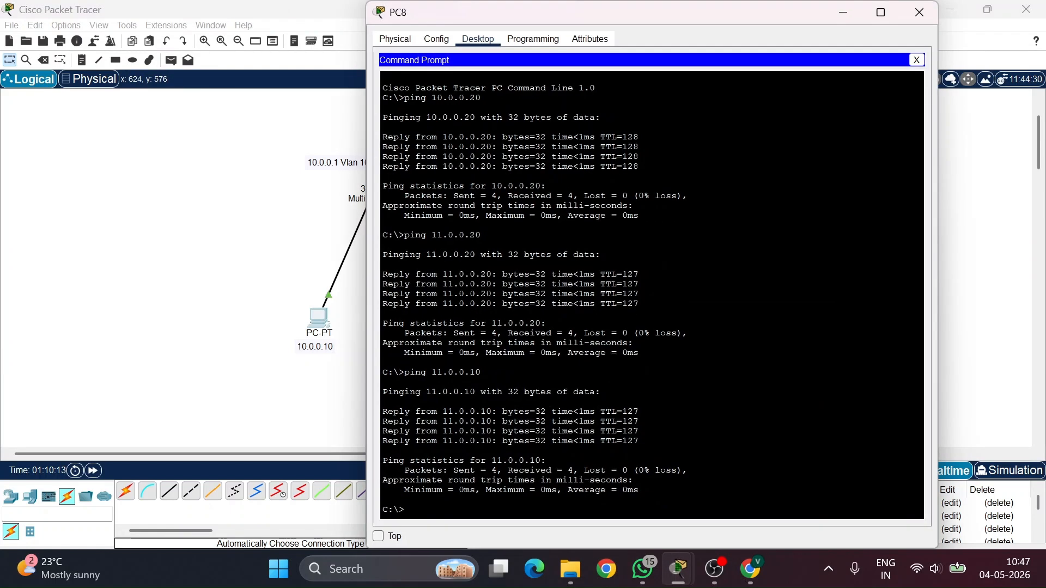
pyautogui.click(858, 13)
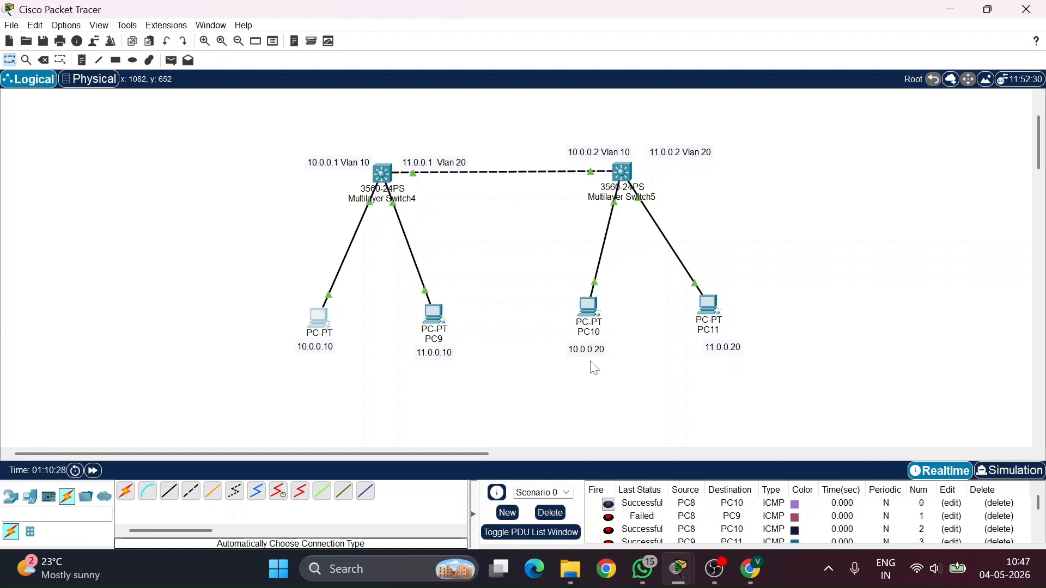
pyautogui.click(319, 327)
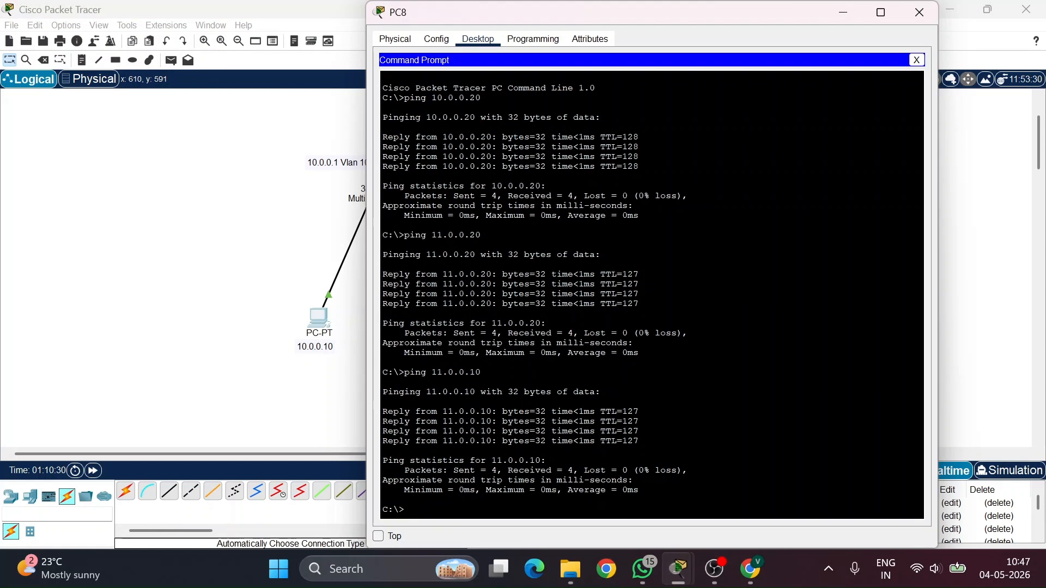
pyautogui.write('ping 10.0.')
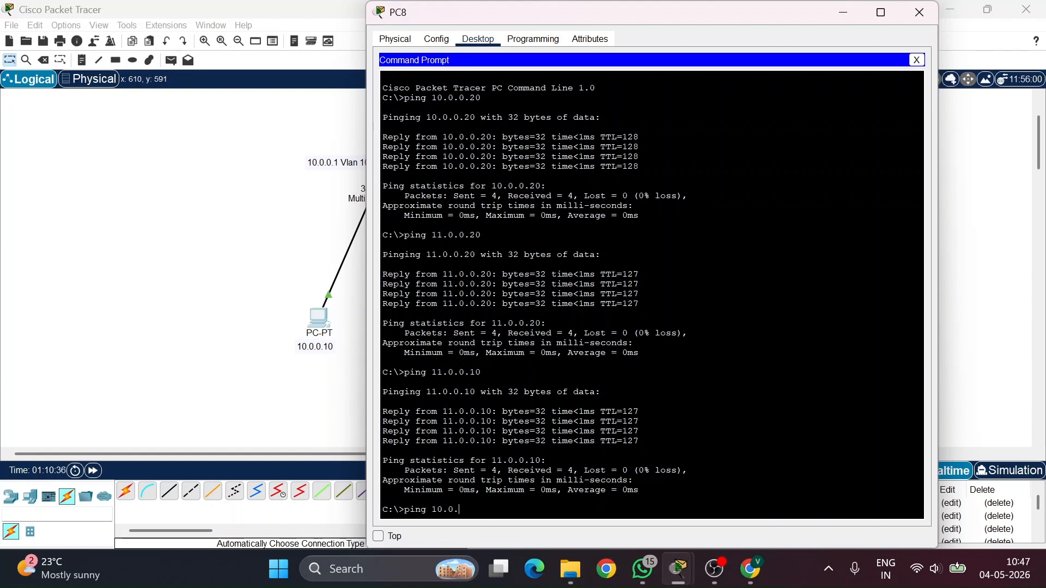
pyautogui.write('0.20')
pyautogui.press('Return')
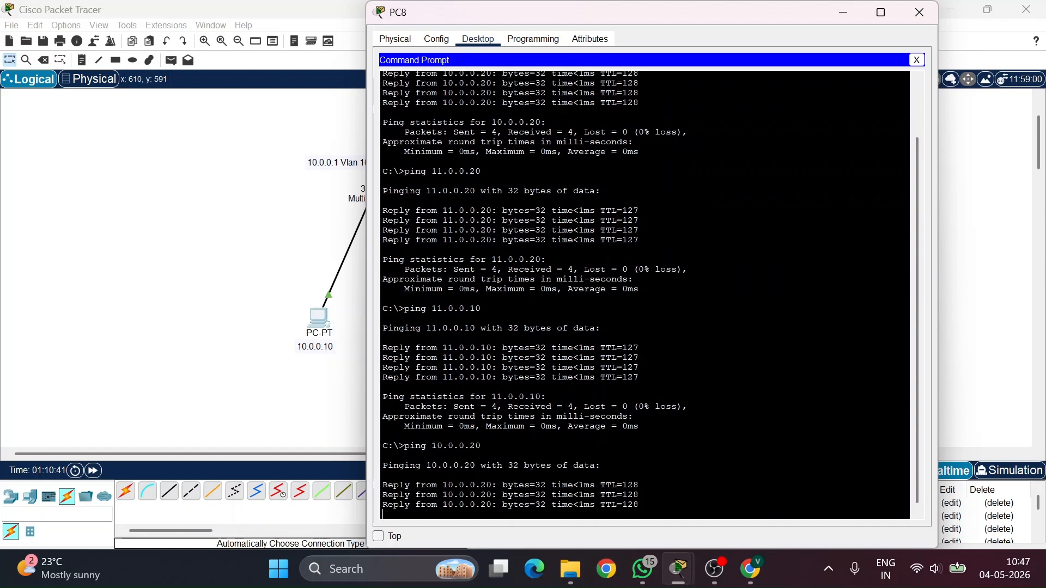
pyautogui.moveTo(660, 476); pyautogui.dragTo(384, 408)
pyautogui.click(384, 407)
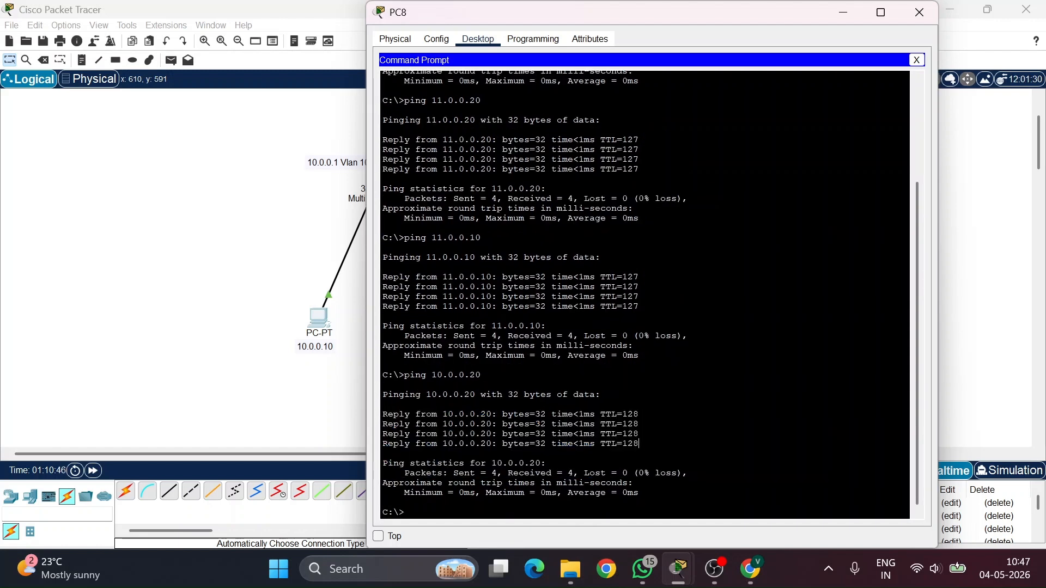
pyautogui.click(841, 12)
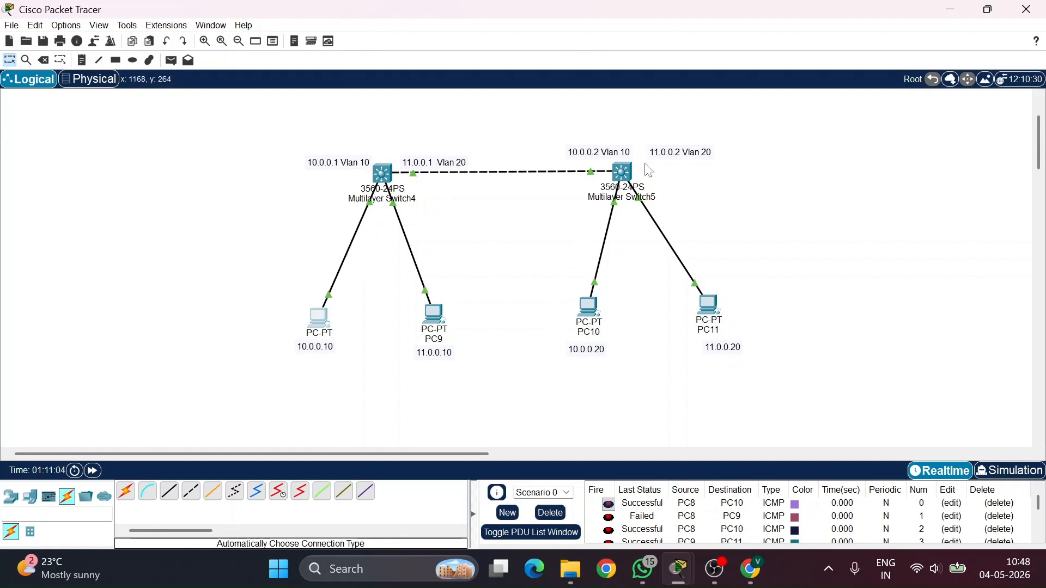
# Ping PC11 at 11.0.0.20 from PC8's command prompt to test inter-VLAN connectivity across the switches, and minimize PC8's window
pyautogui.click(325, 316)
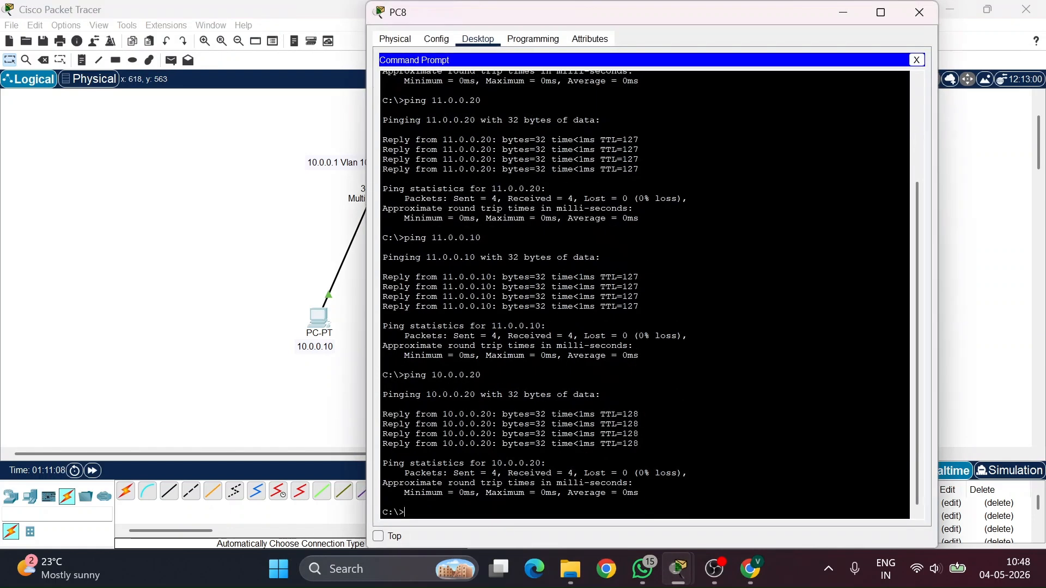
pyautogui.write('.0.20')
pyautogui.press('Return')
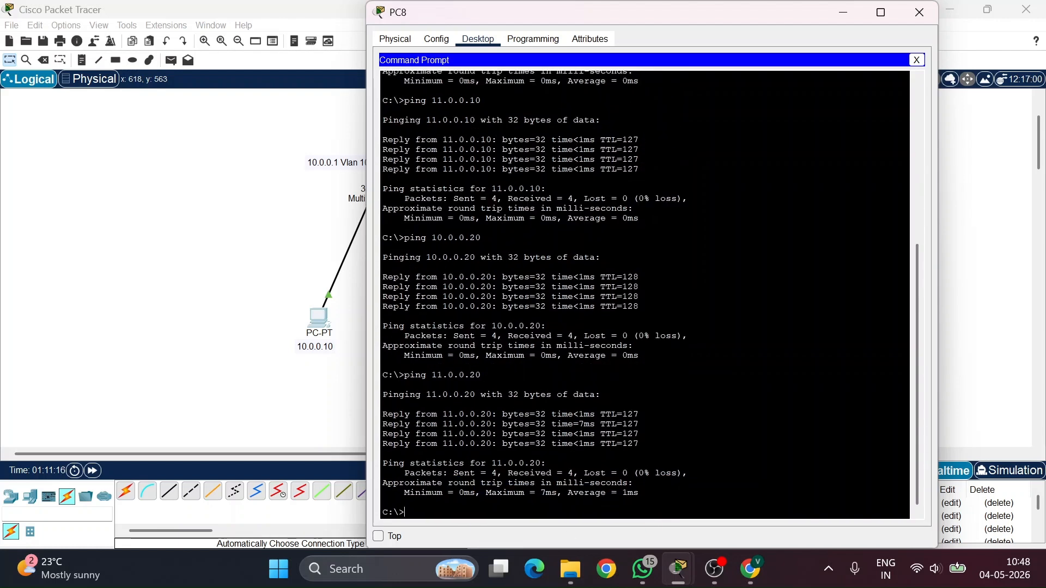
pyautogui.moveTo(546, 463); pyautogui.dragTo(383, 404)
pyautogui.moveTo(640, 493); pyautogui.dragTo(405, 425)
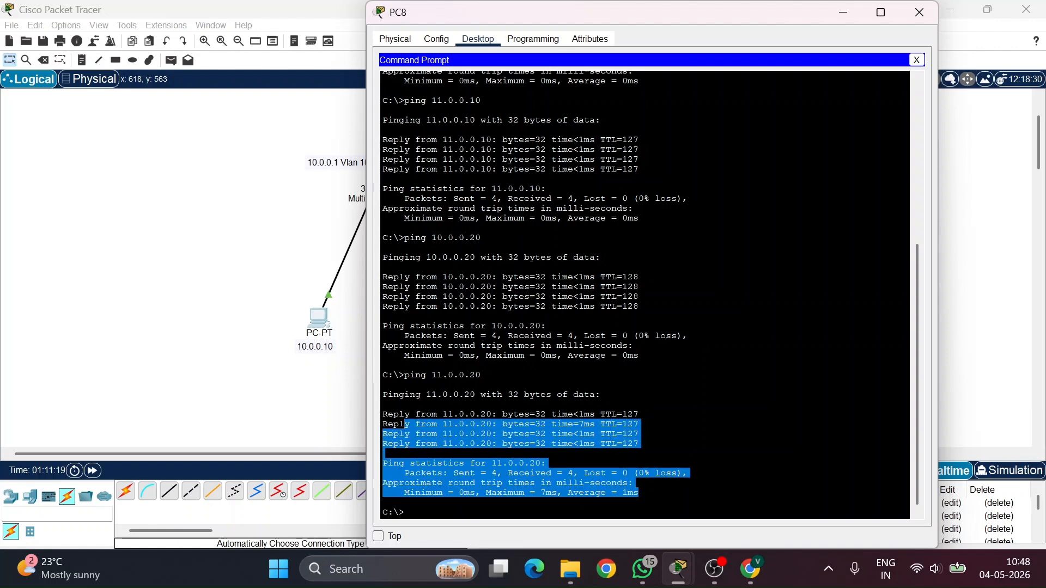
pyautogui.click(842, 13)
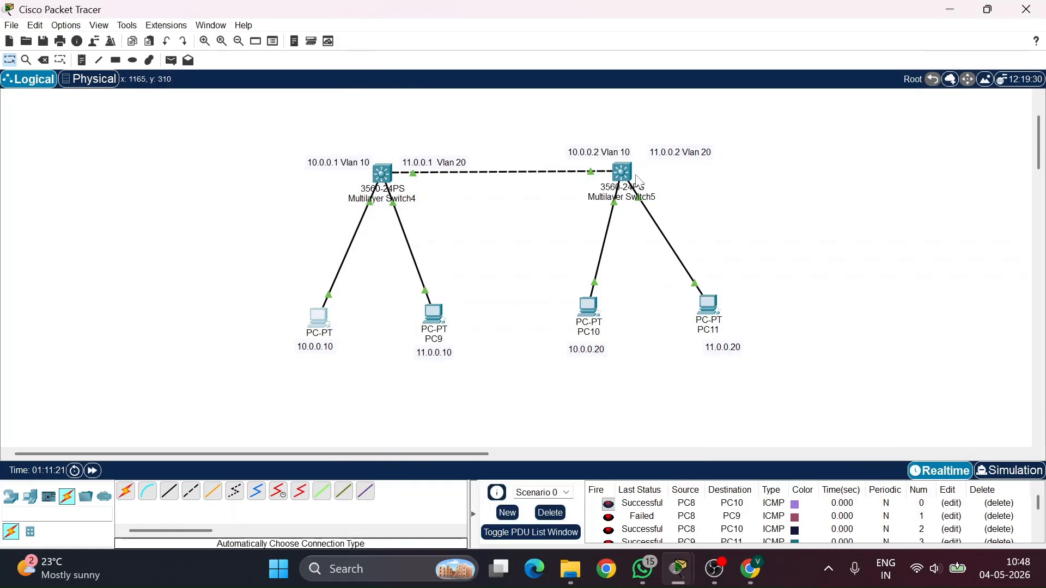
pyautogui.moveTo(640, 182)
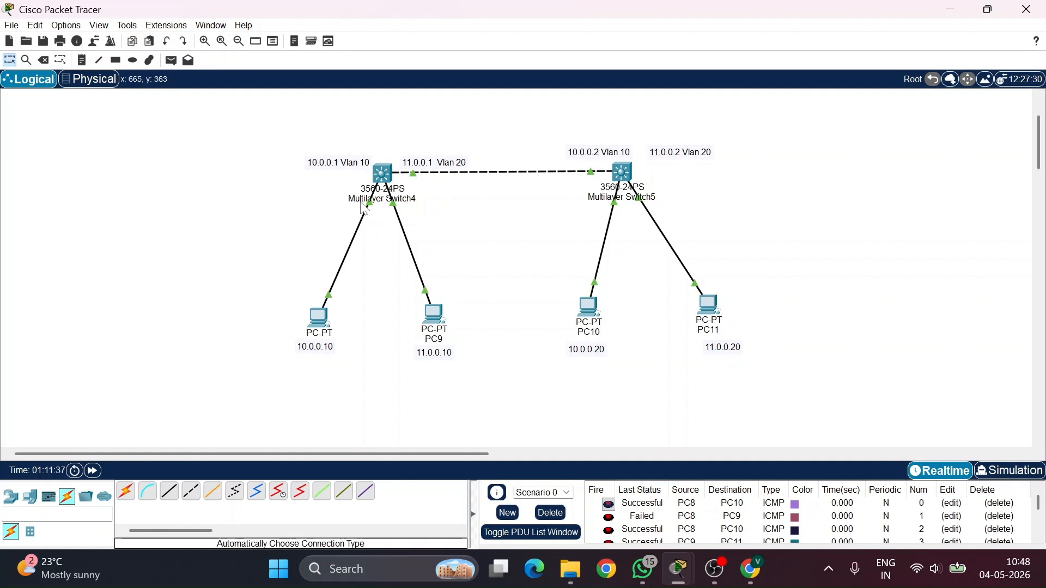
pyautogui.click(343, 163)
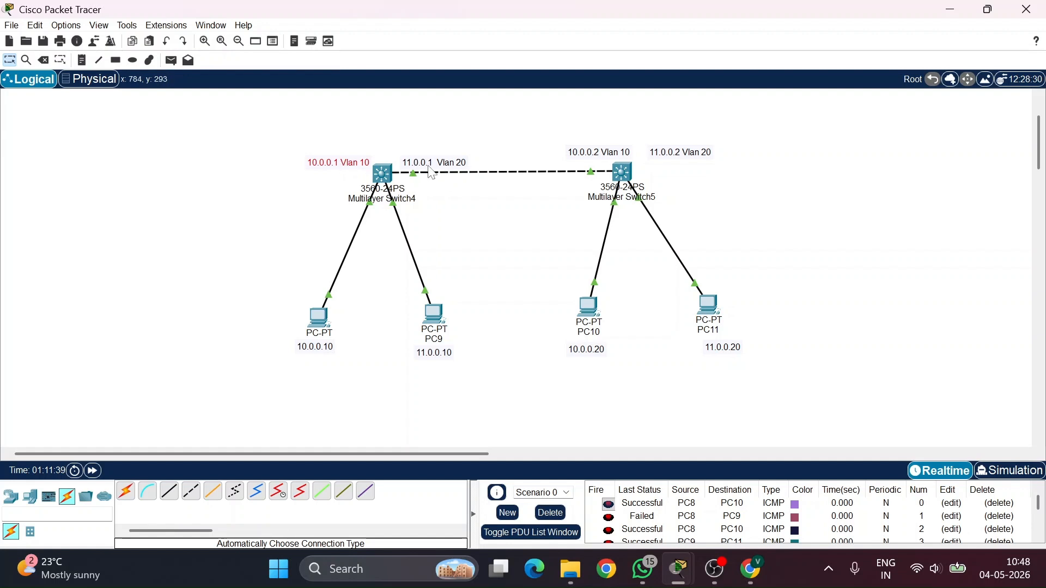